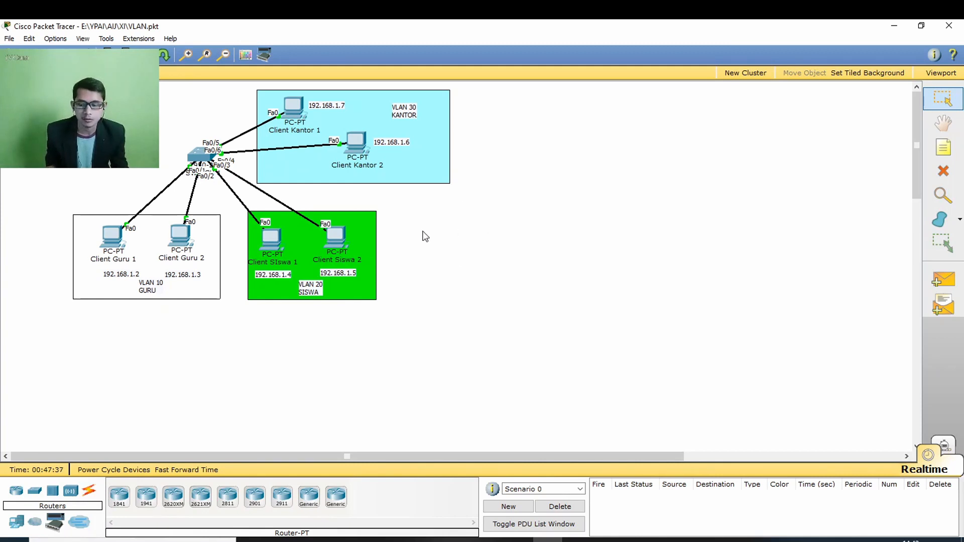
- Add a 2950-24 switch in the empty area beside the VLAN 30 block and name it Switch2
left_click(35, 492)
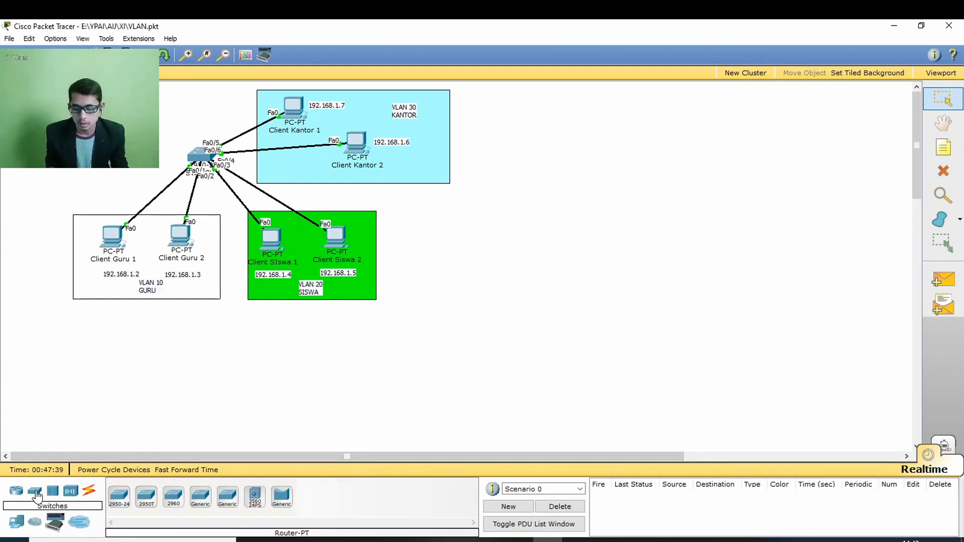
left_click_drag(119, 496, 571, 164)
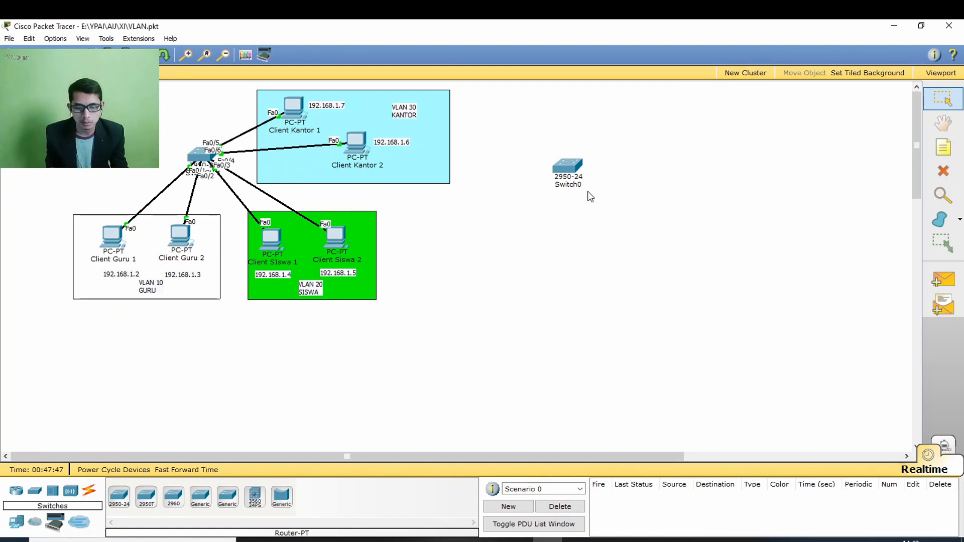
left_click(580, 185)
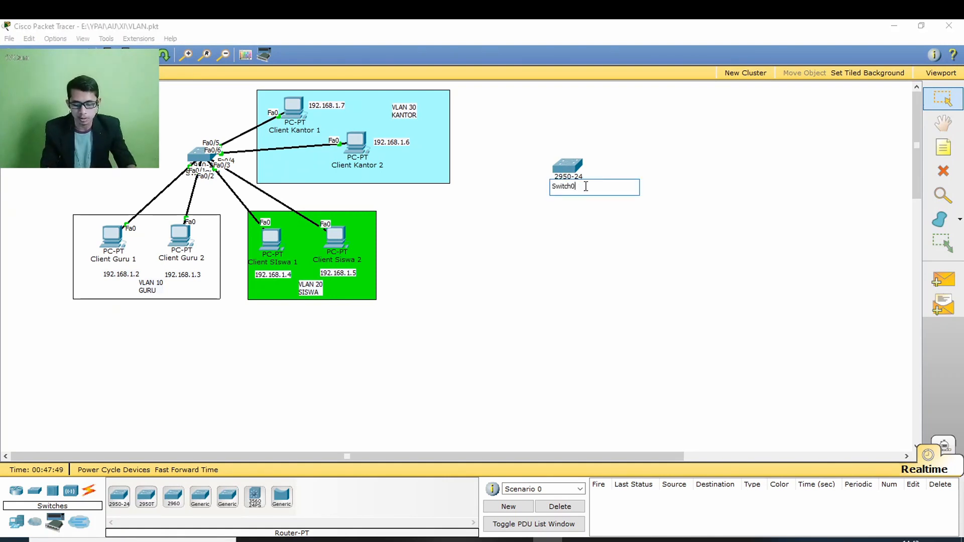
type("2")
key("Return")
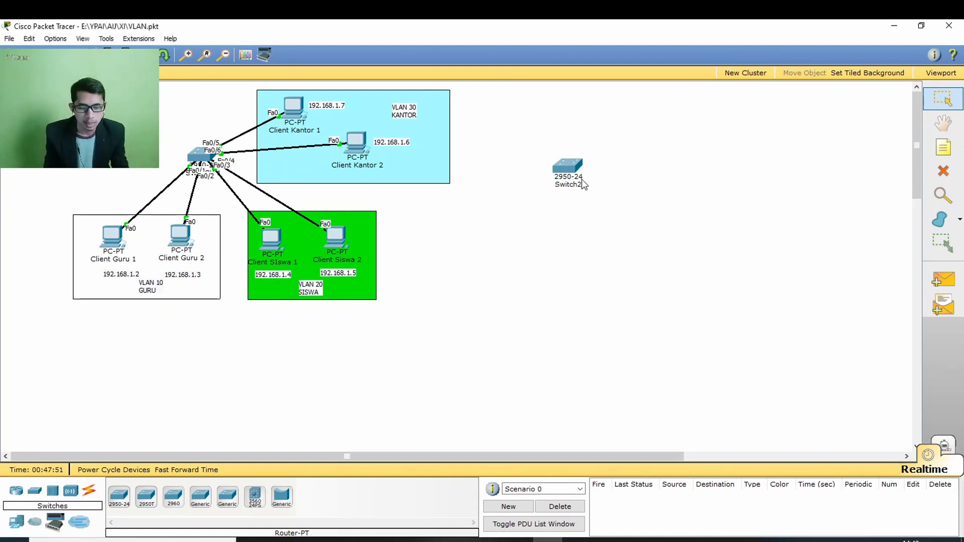
left_click_drag(556, 170, 550, 165)
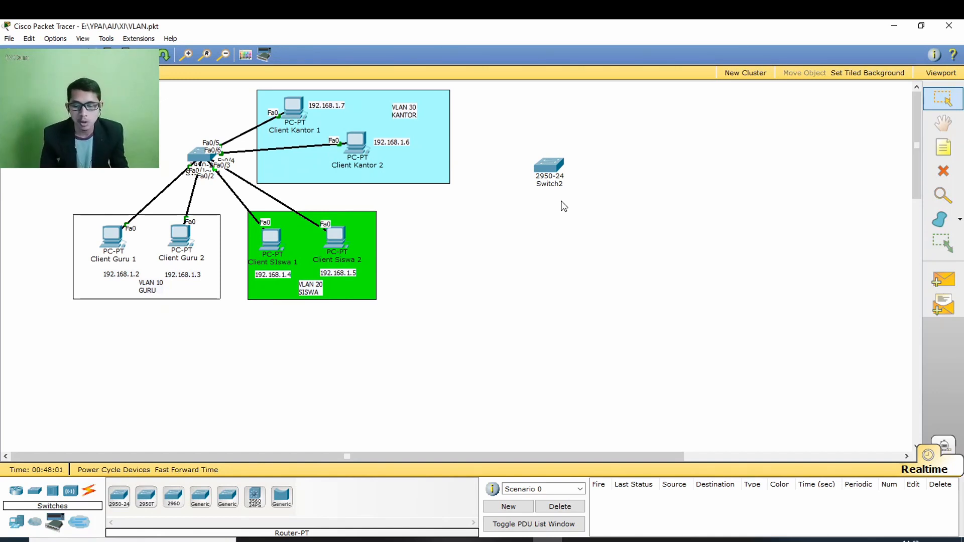
left_click(551, 165)
mouse_move(551, 167)
left_mouse_down()
mouse_move(550, 159)
mouse_move(552, 174)
left_mouse_up()
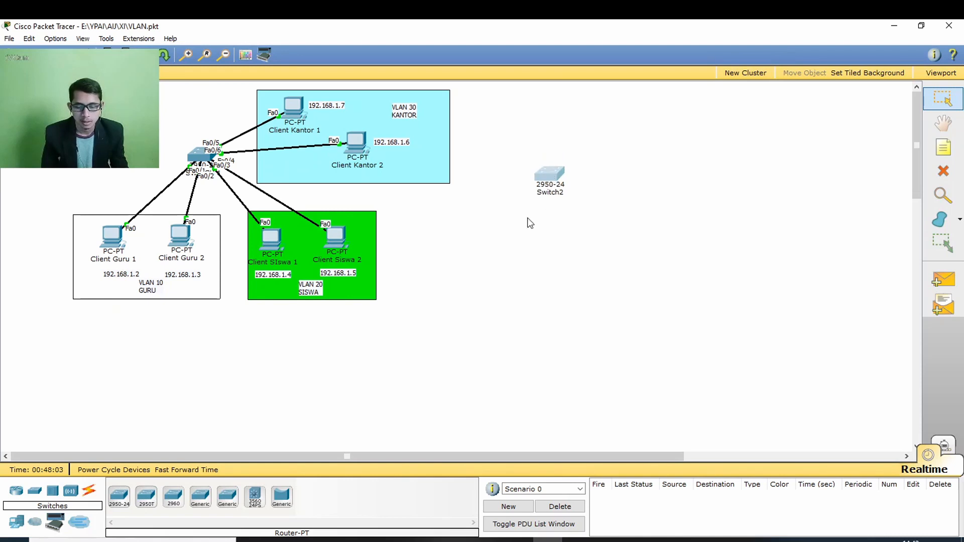
- Link the existing switch to Switch2 with an automatically chosen cable and move Switch2 below the VLAN 10 block
left_click(89, 490)
left_click(198, 162)
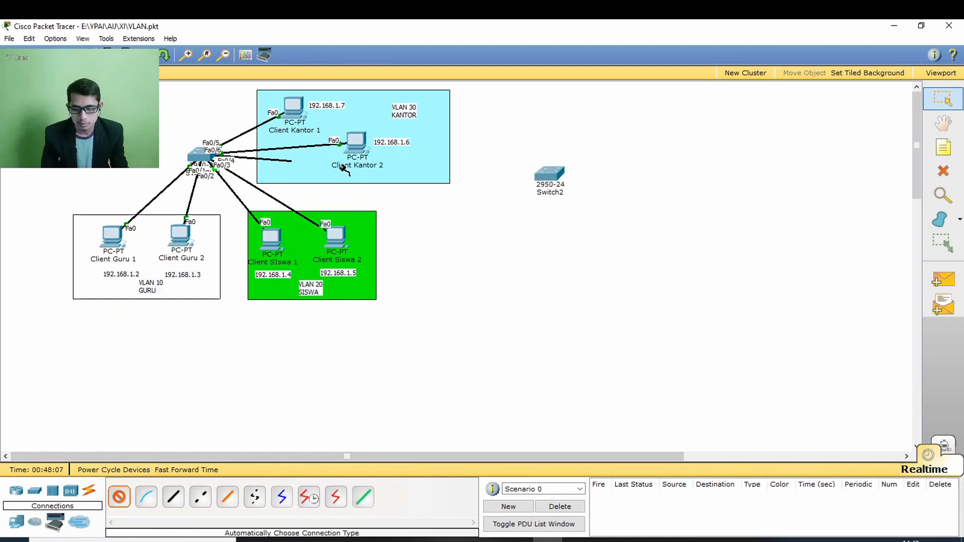
left_click(550, 176)
left_click_drag(550, 186, 202, 336)
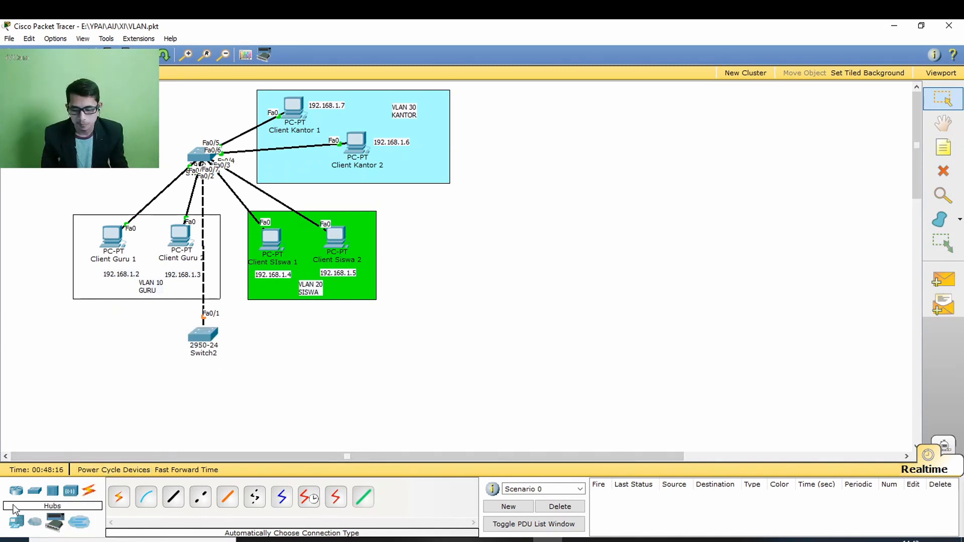
- Add two PC-PT end devices, one on each side below Switch2
left_click(16, 522)
left_click(146, 496)
left_click(285, 345)
left_click(119, 496)
left_click(86, 415)
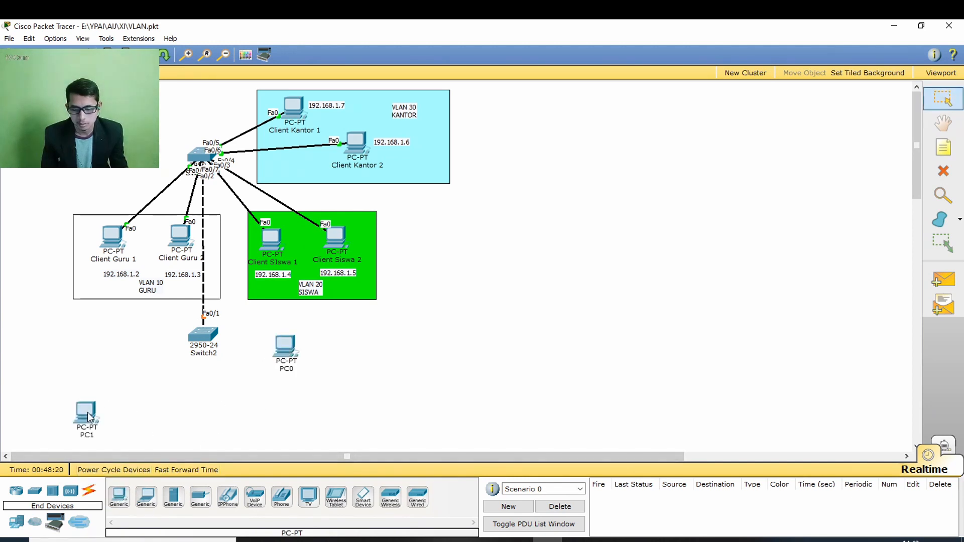
left_click_drag(88, 416, 76, 419)
left_click_drag(286, 349, 315, 369)
left_click_drag(75, 415, 91, 408)
- Place a text note reading "VLAN 10" above PC0
left_click(942, 147)
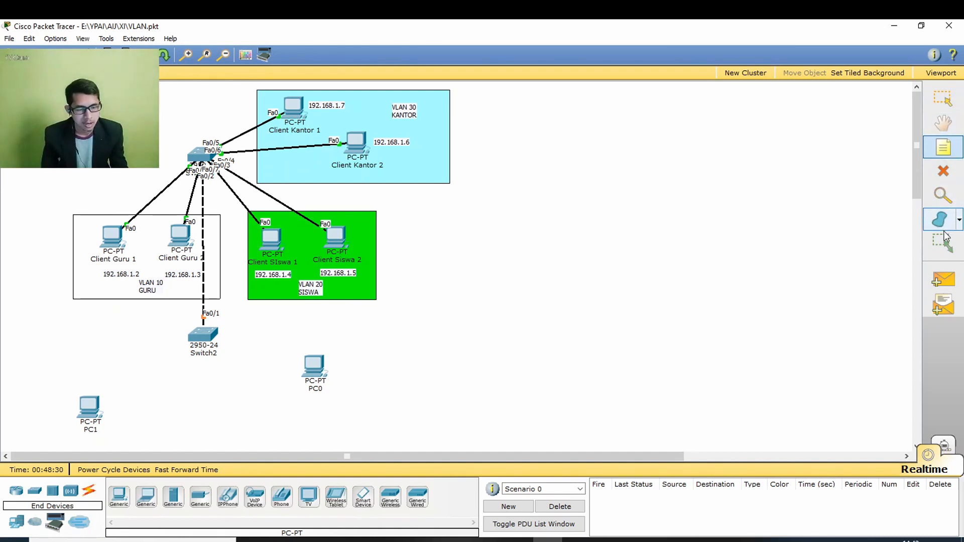
left_click(296, 334)
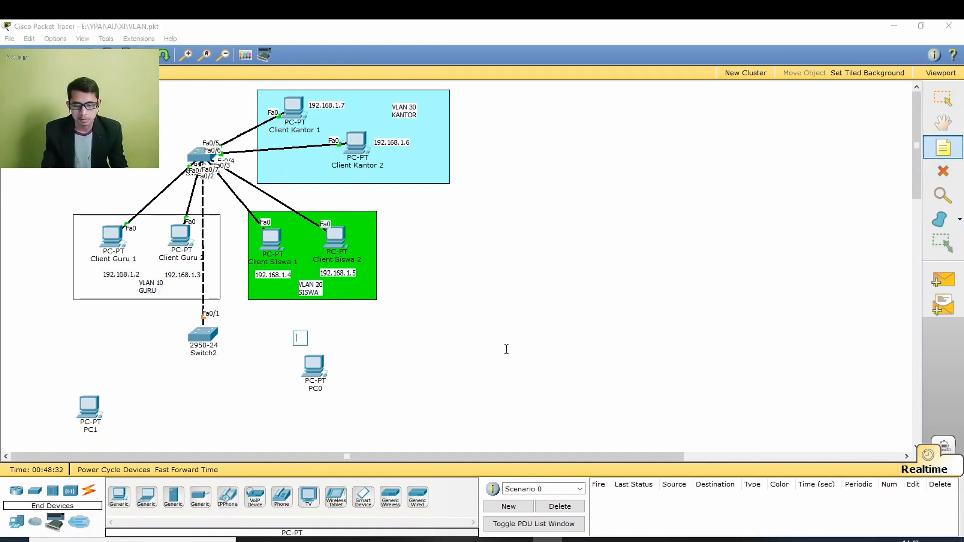
type("VL")
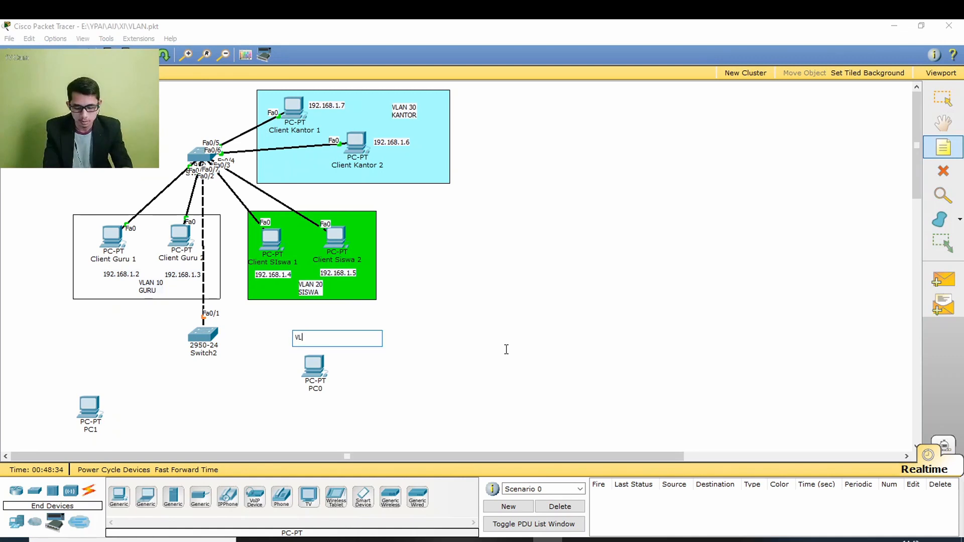
type("AN 10")
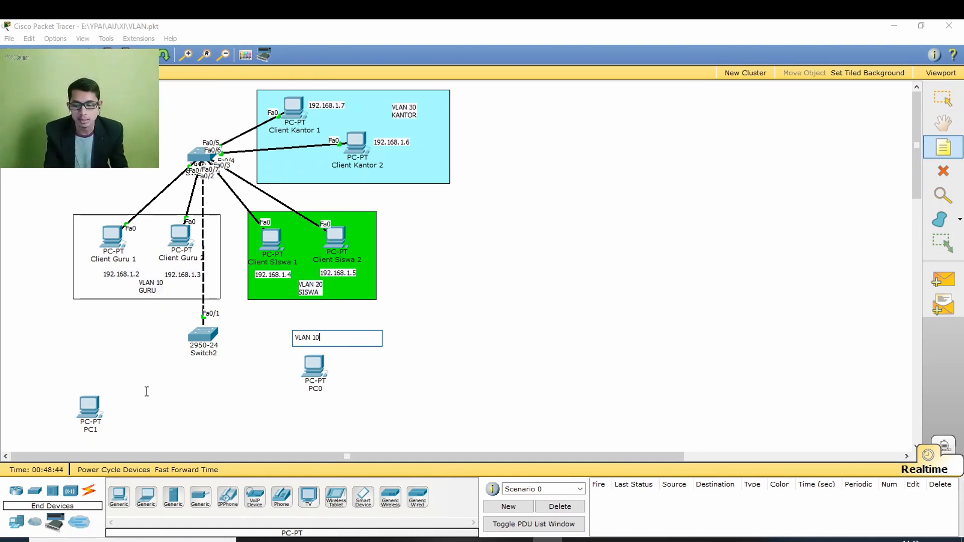
key("Escape")
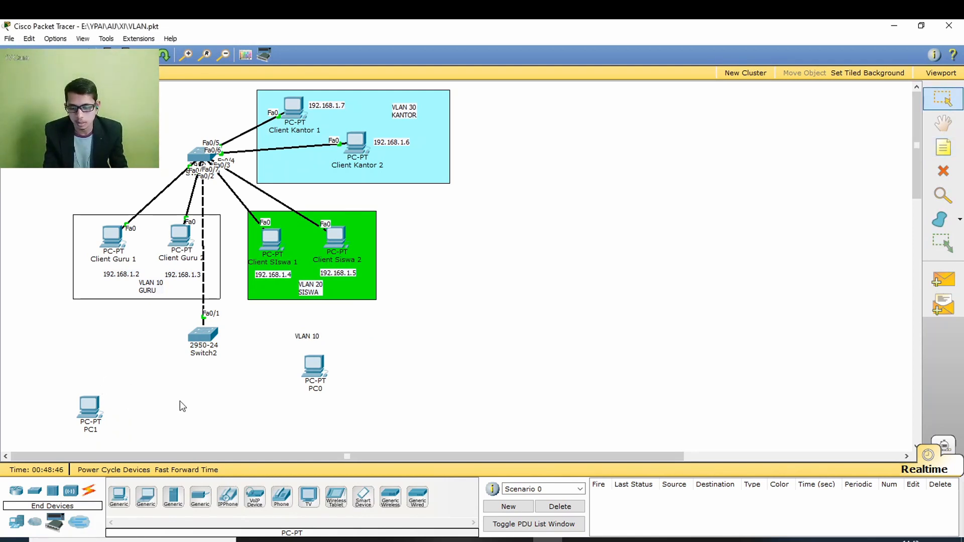
- Place a two-line text note reading "VLAN 20" and "SISWA" above PC1
left_click(943, 149)
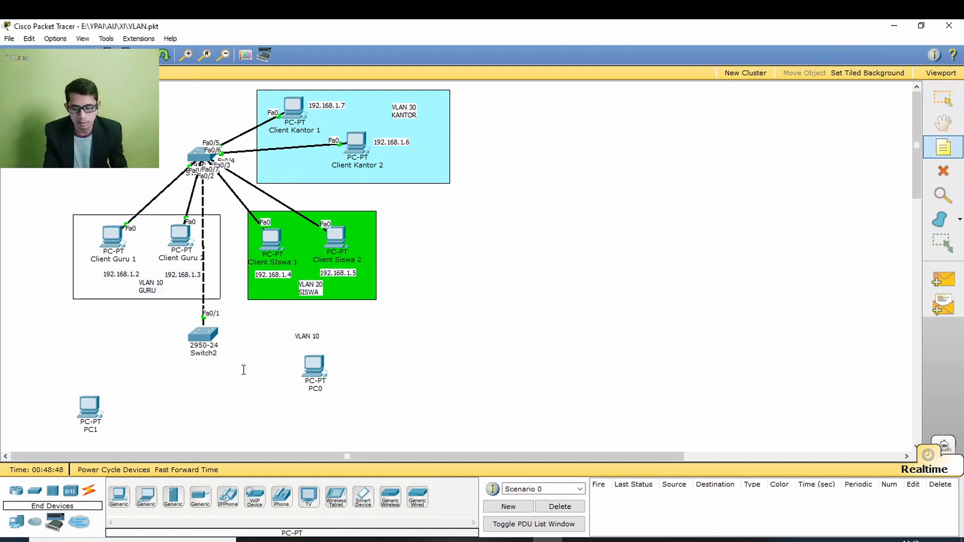
left_click(106, 382)
type("VLA")
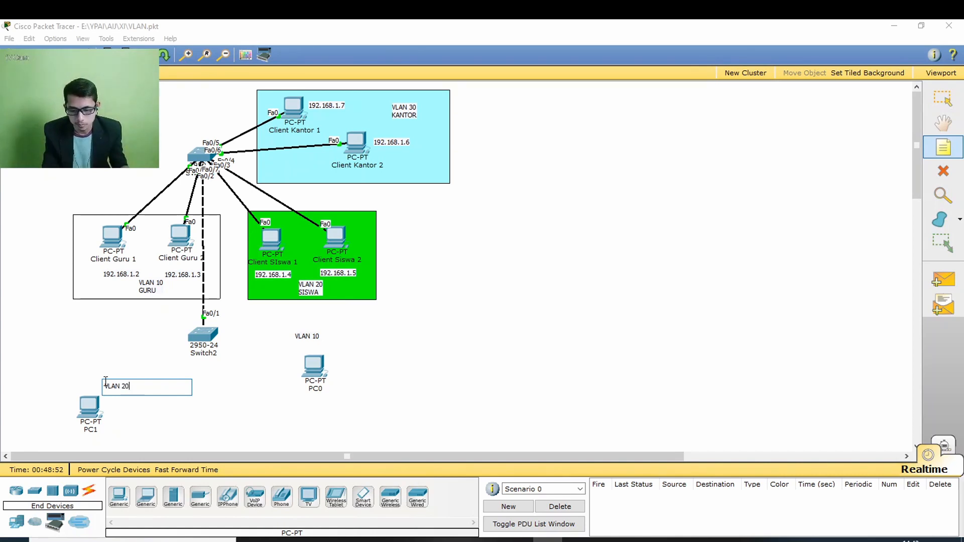
type("N 20")
key("Return")
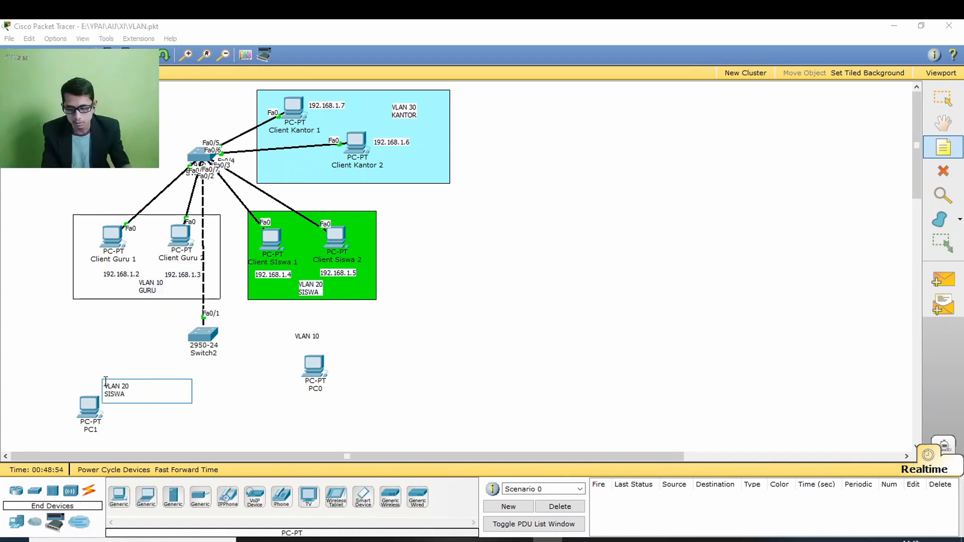
- Add a second line "GURU" to the VLAN 10 note beside Switch2 and align both new notes above their PCs
left_click(322, 335)
key("Return")
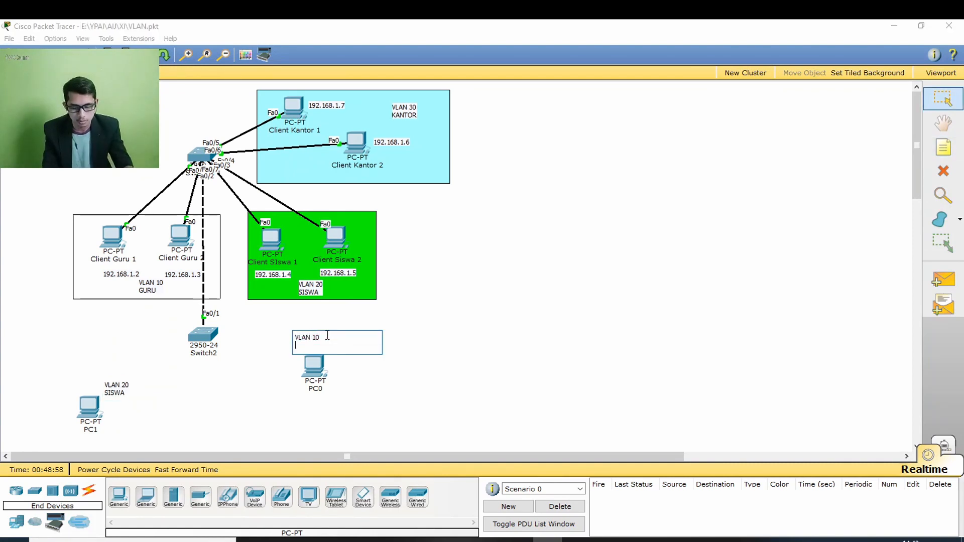
type("GURU")
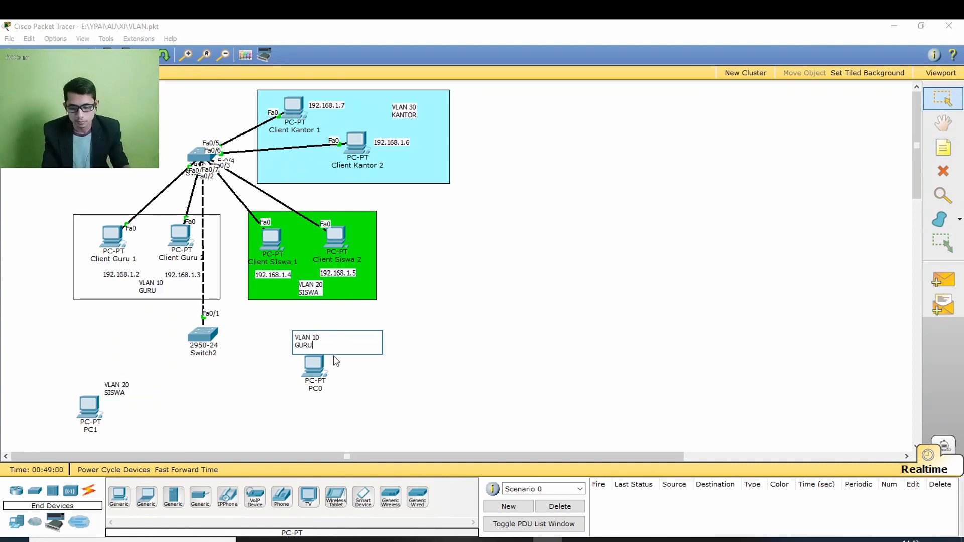
left_click(249, 409)
left_click_drag(115, 388, 94, 377)
left_click_drag(306, 339, 316, 338)
left_click(414, 350)
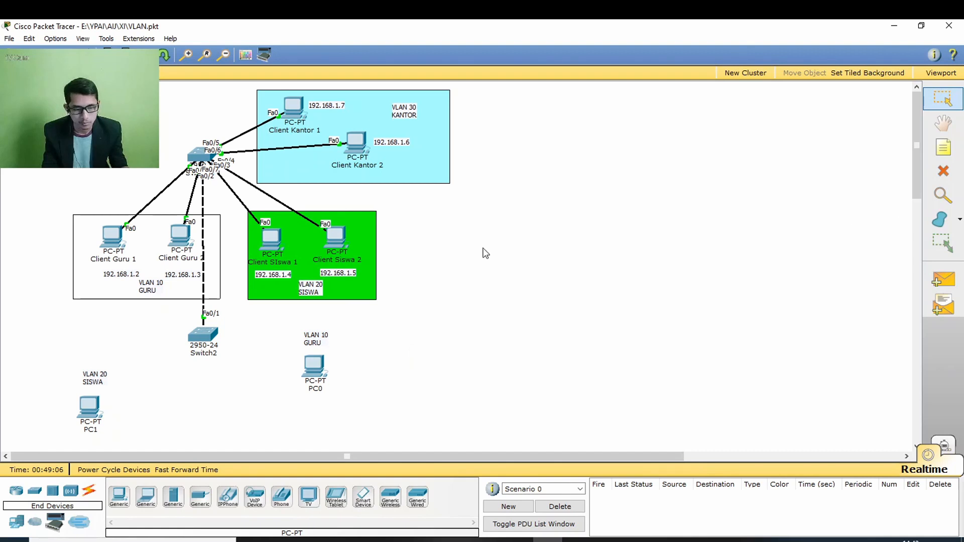
- Connect FastEthernet0/2 of Switch2 to PC1's FastEthernet0 port with a copper straight-through cable
left_click(88, 494)
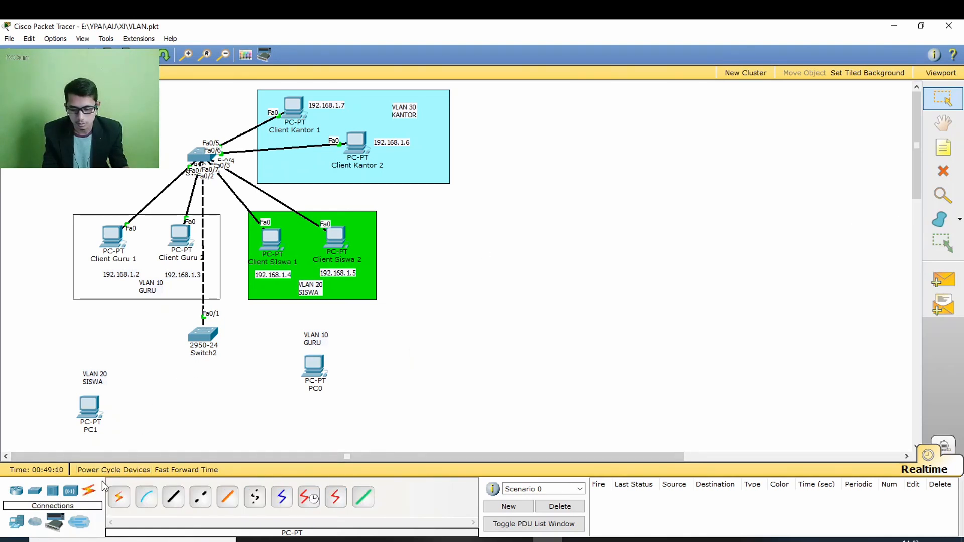
left_click(173, 497)
left_click(199, 335)
left_click(220, 260)
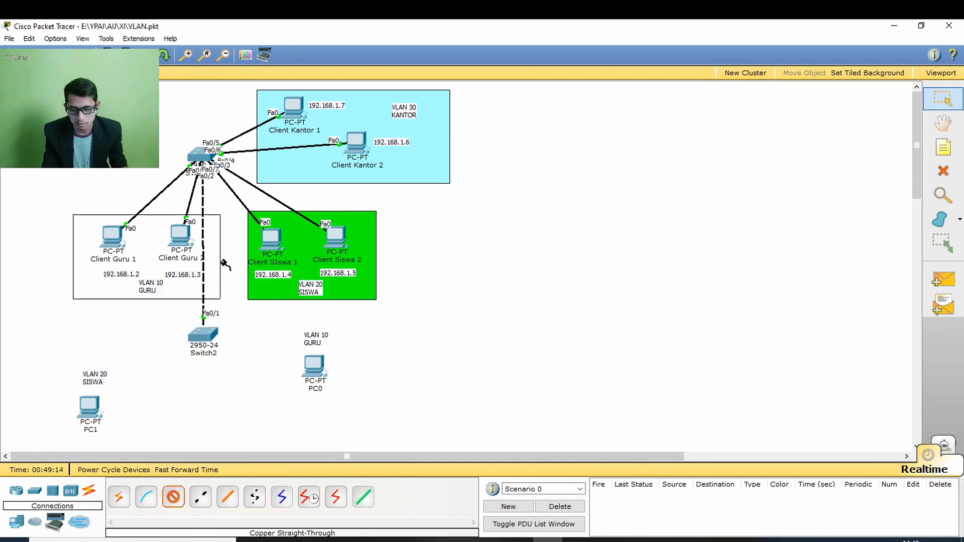
left_click(89, 408)
left_click(115, 416)
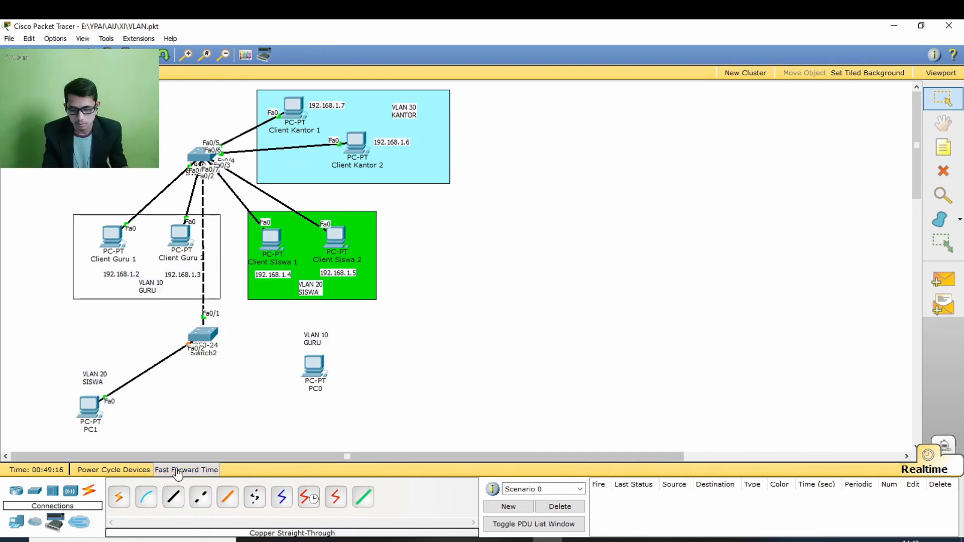
- Connect FastEthernet0/3 of Switch2 to PC0's FastEthernet0 with a copper straight-through cable and slightly adjust both devices' positions
left_click(206, 337)
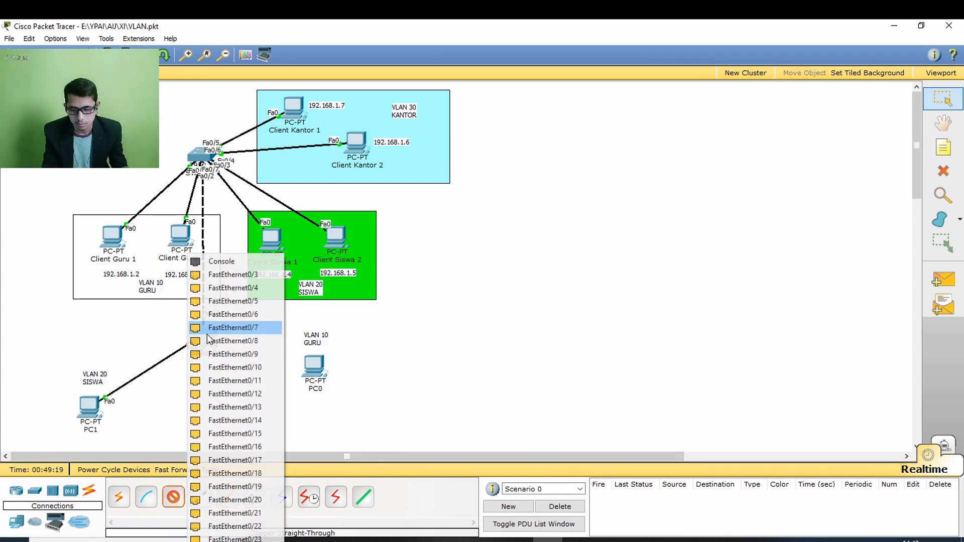
left_click(228, 279)
left_click(303, 357)
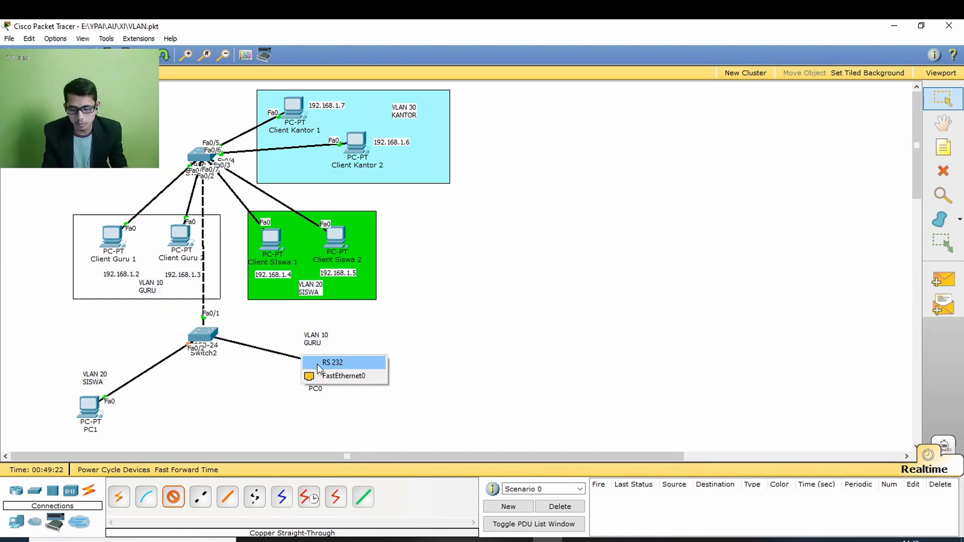
left_click(327, 375)
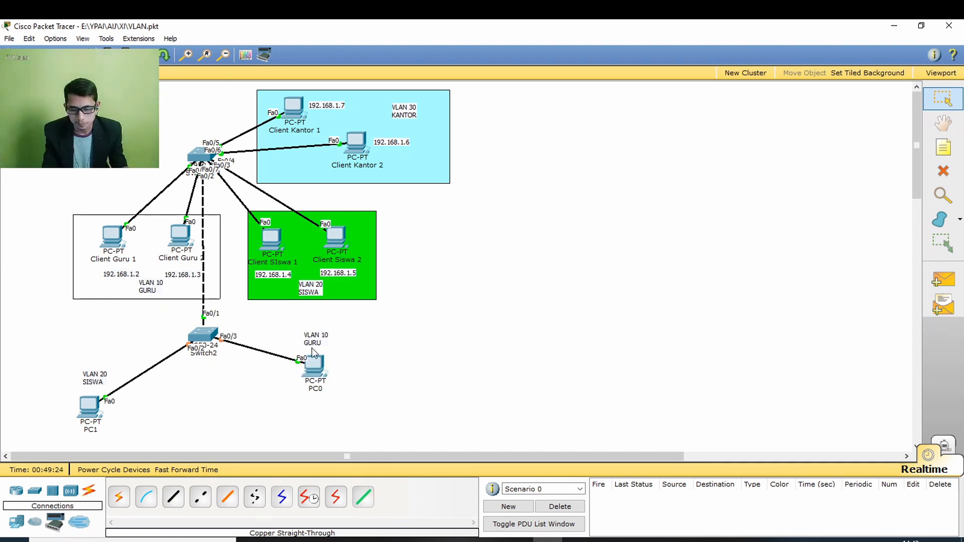
left_click_drag(206, 340, 201, 338)
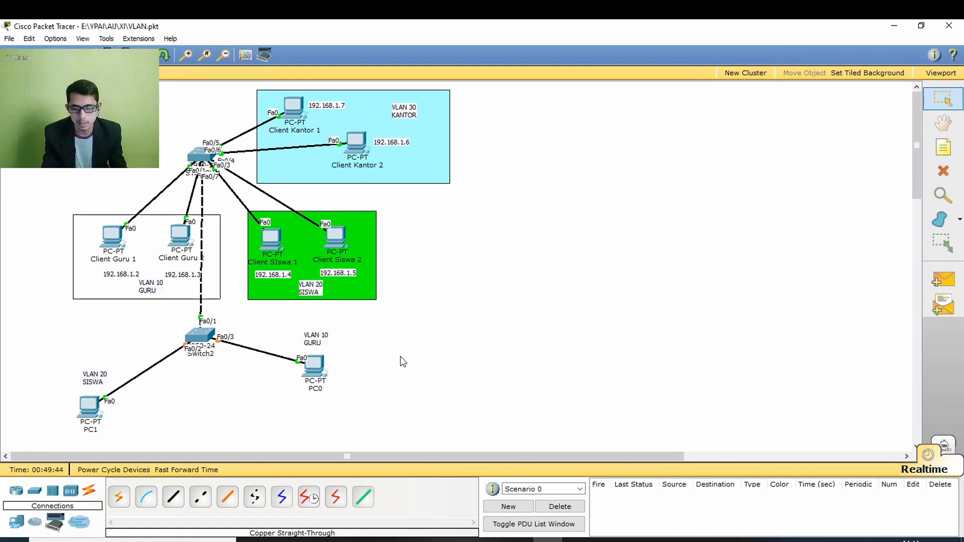
left_click_drag(322, 369, 324, 373)
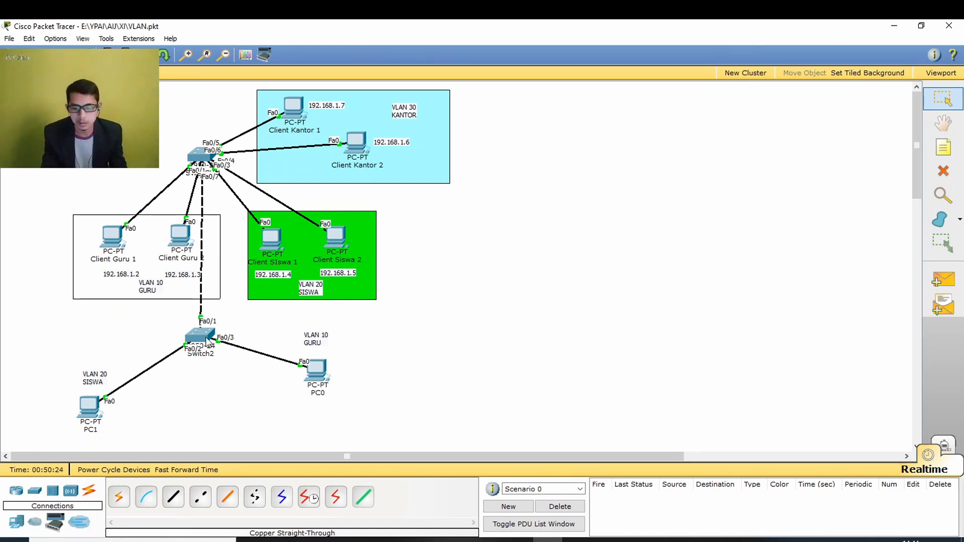
- Swap the positions of PC0 and PC1 around Switch2, moving each together with its VLAN note
left_click_drag(63, 350, 125, 439)
left_click_drag(92, 408, 384, 355)
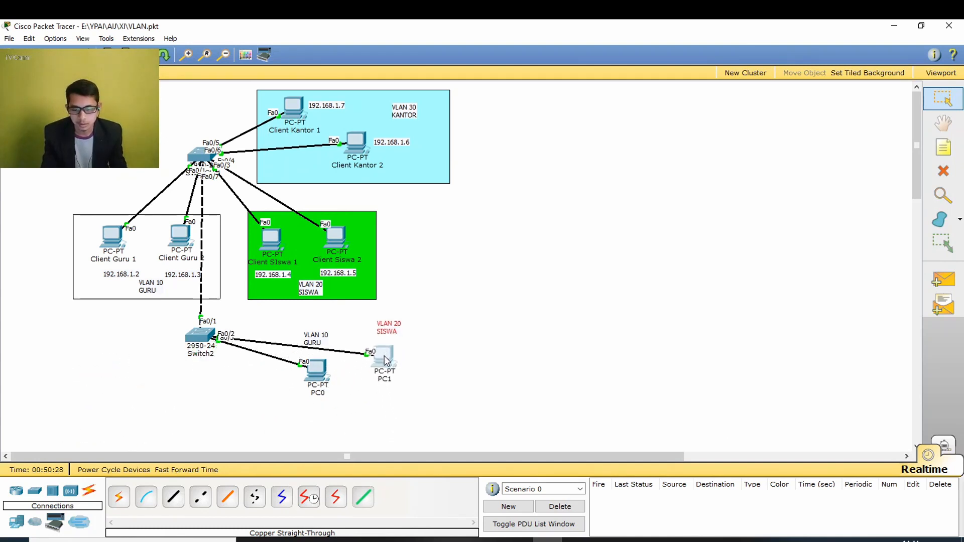
left_click_drag(269, 308, 86, 415)
left_click_drag(348, 301, 410, 397)
left_click_drag(381, 357, 333, 390)
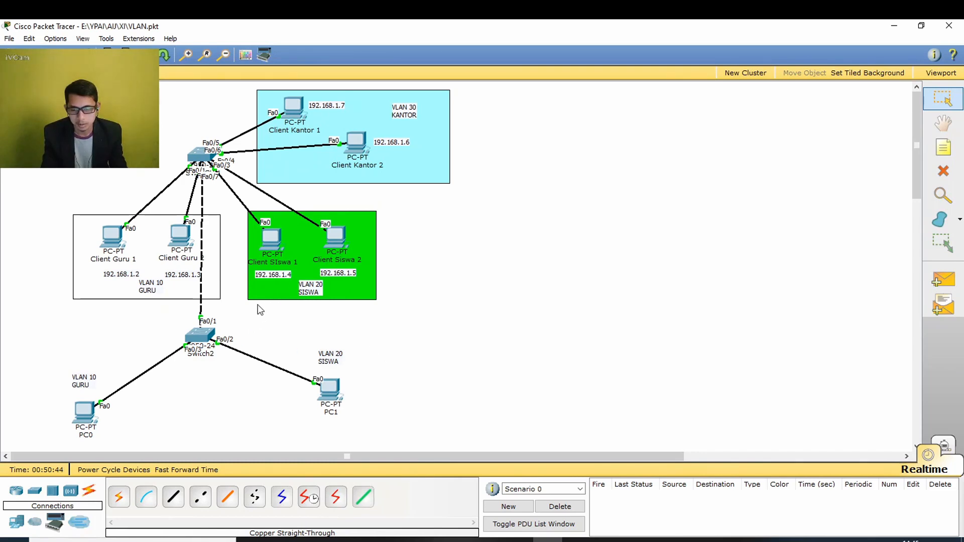
- Open Switch2's command line, move its window clear of the topology, and enter global configuration mode with ena and conf t
left_click(217, 332)
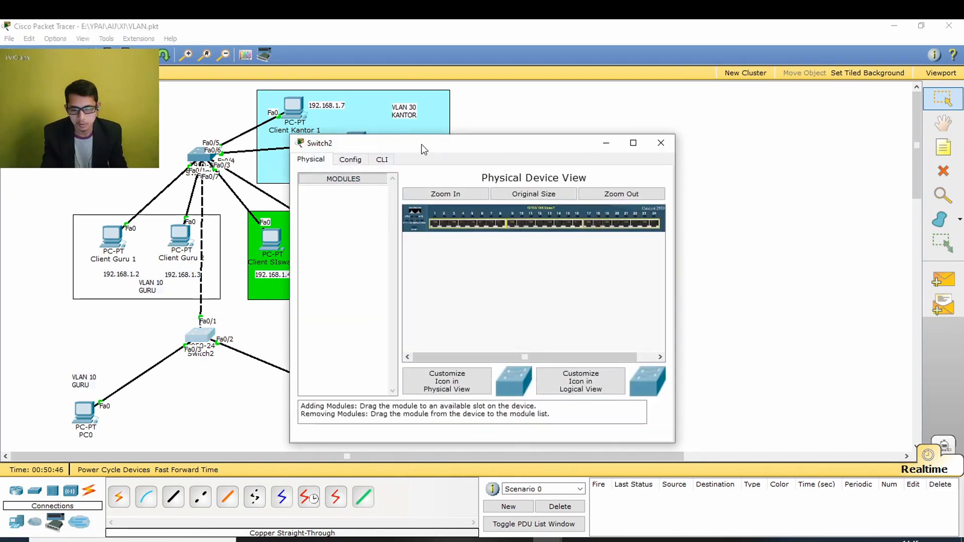
left_click_drag(422, 146, 538, 121)
left_click(493, 130)
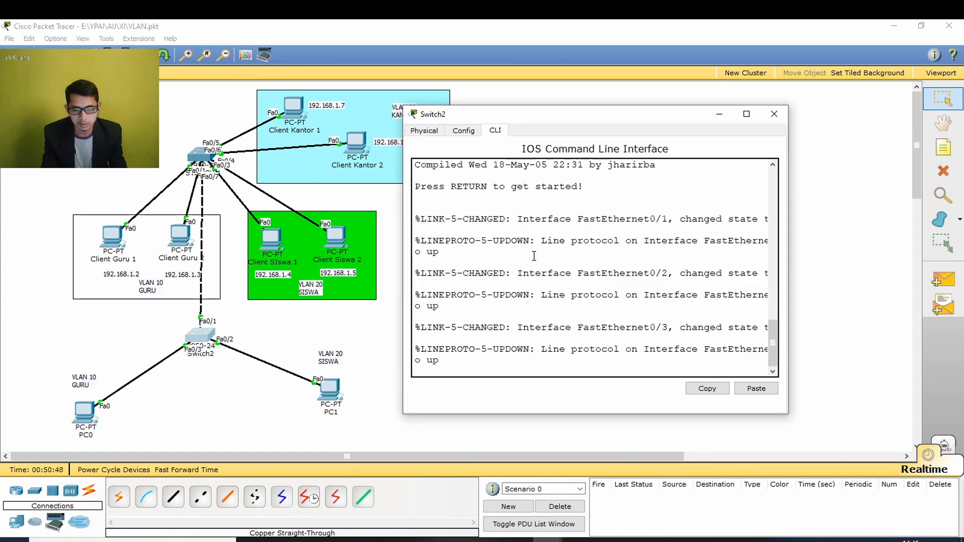
key("Return")
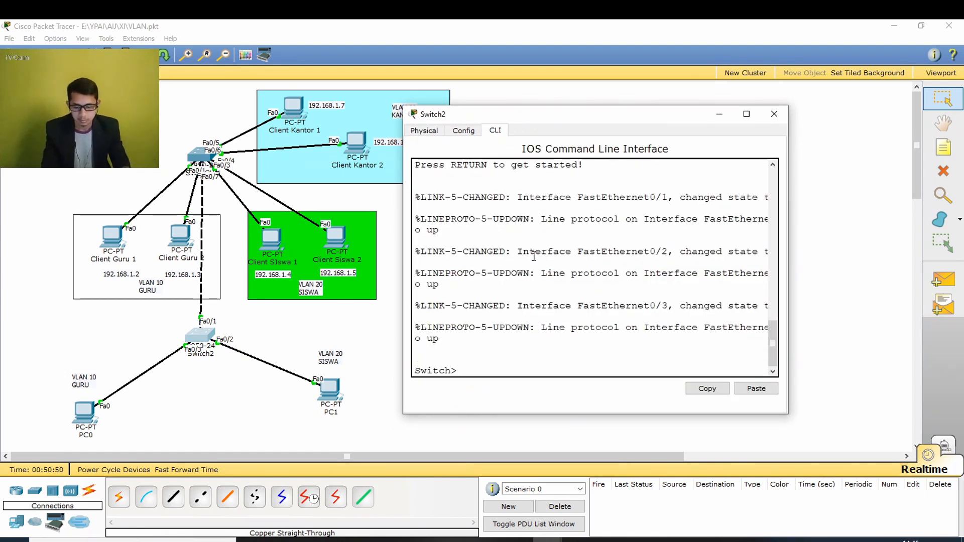
type("ena")
key("Return")
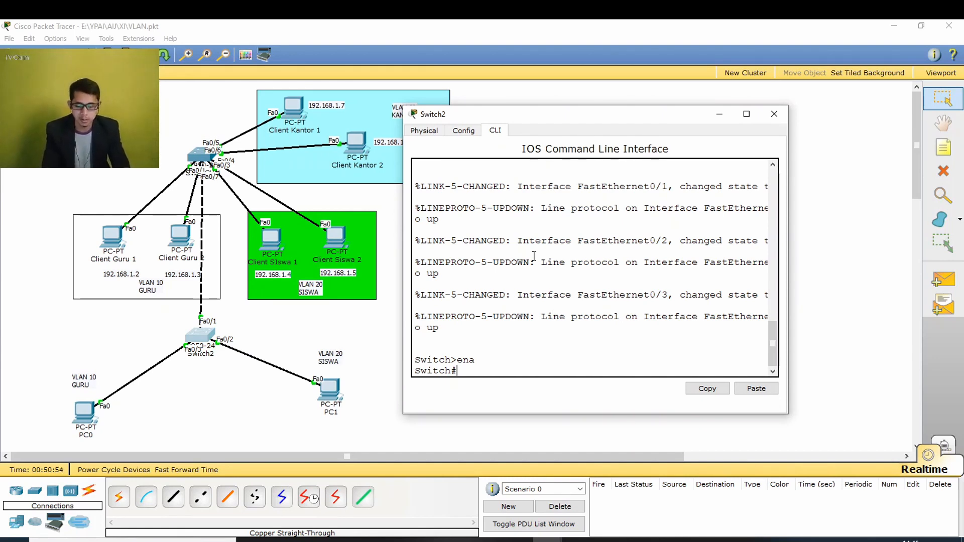
type("conf ")
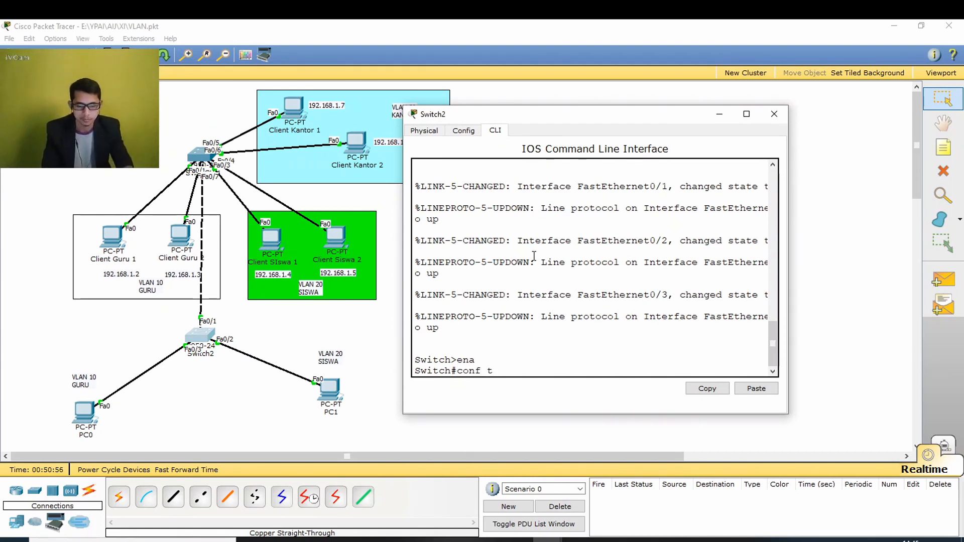
type("t")
key("Return")
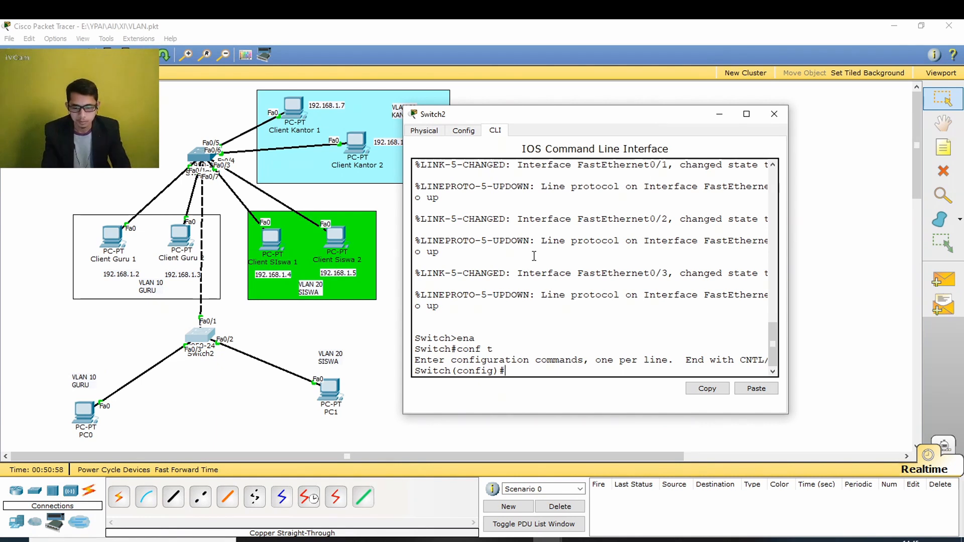
- Create VLAN 10 on Switch2 and name it GURU
type("van 10")
key("Return")
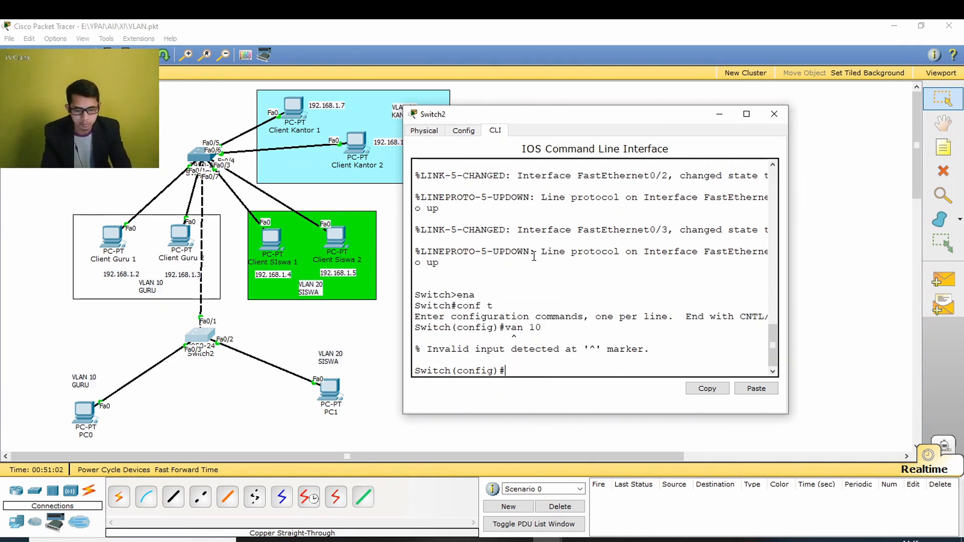
type("vlan ")
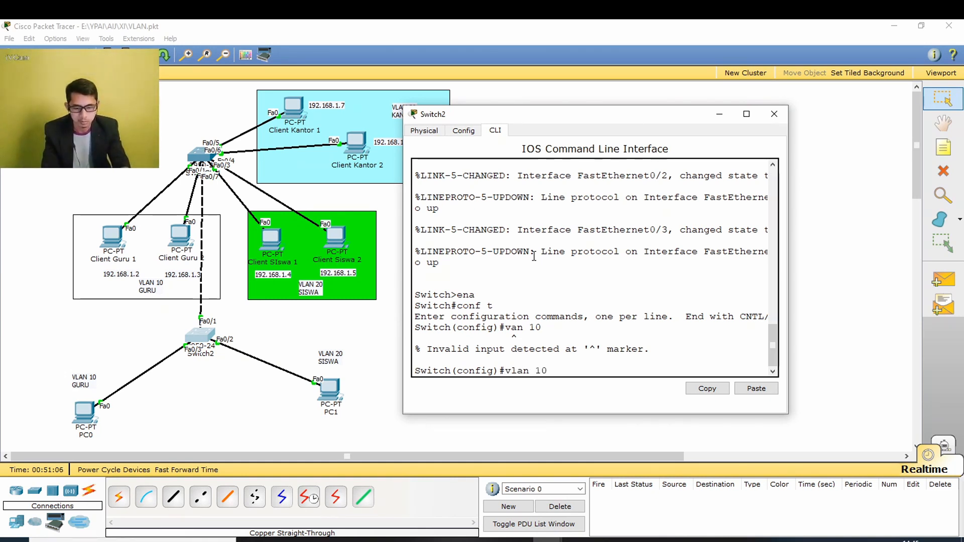
type("10")
key("Return")
type("name GURU")
key("Return")
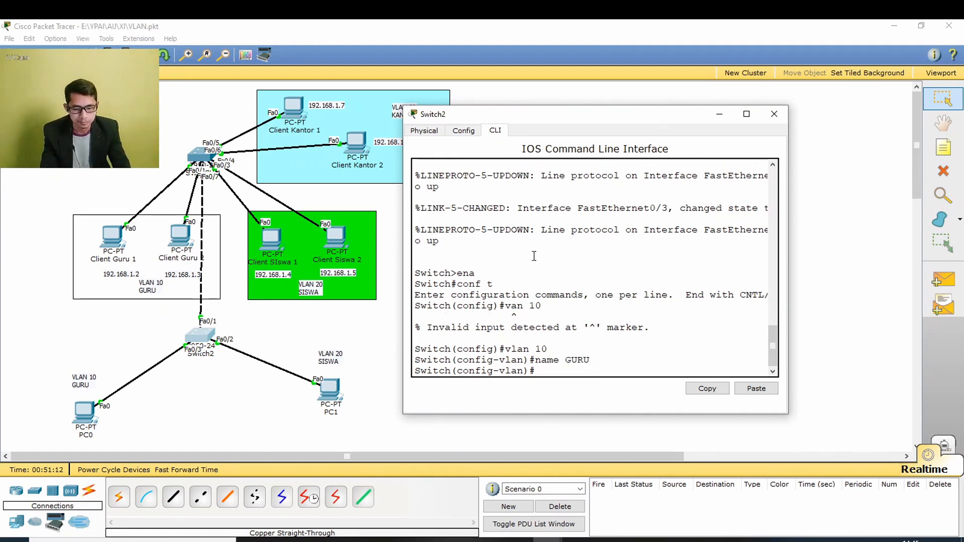
- Create VLAN 20 on Switch2, name it SISWA, and return to global configuration mode
type("vlan 20")
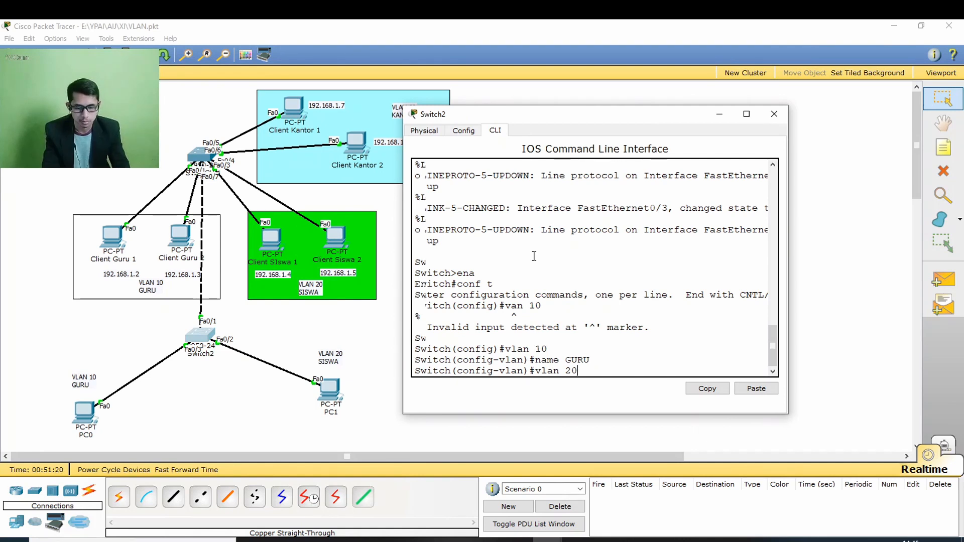
key("Return")
type("name")
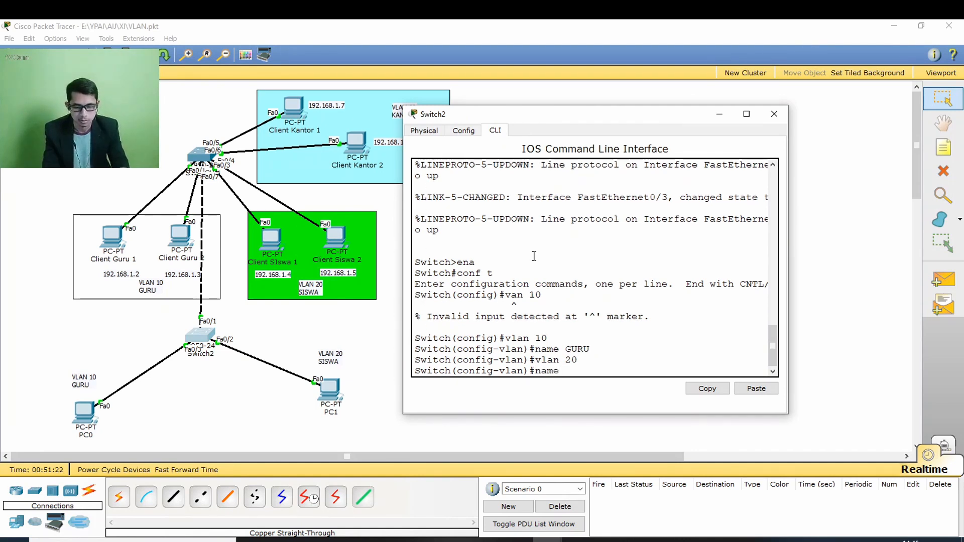
type(" SISWA")
key("Return")
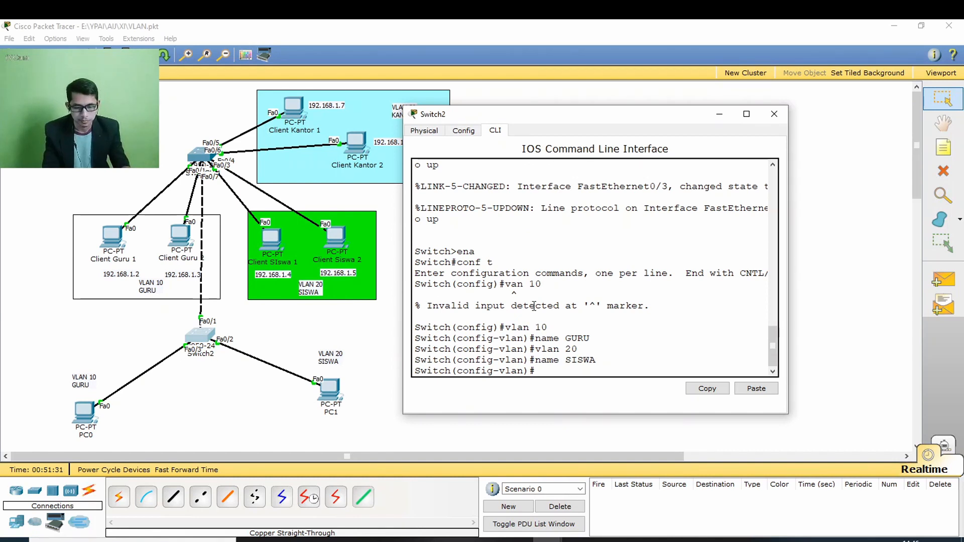
type("ex")
key("Return")
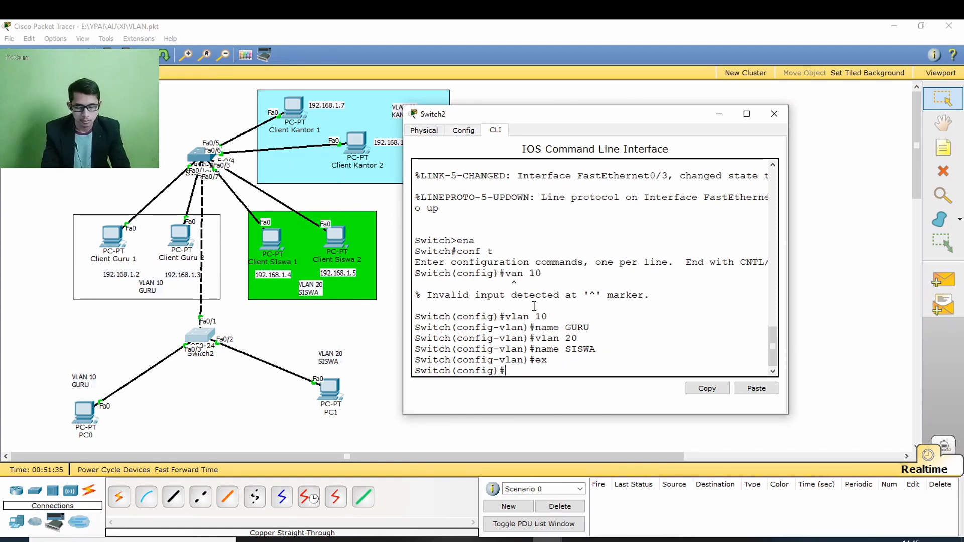
- Nudge PC0 slightly upward and set Switch2's interface fa0/3, which leads to PC0, to access mode
type("interface")
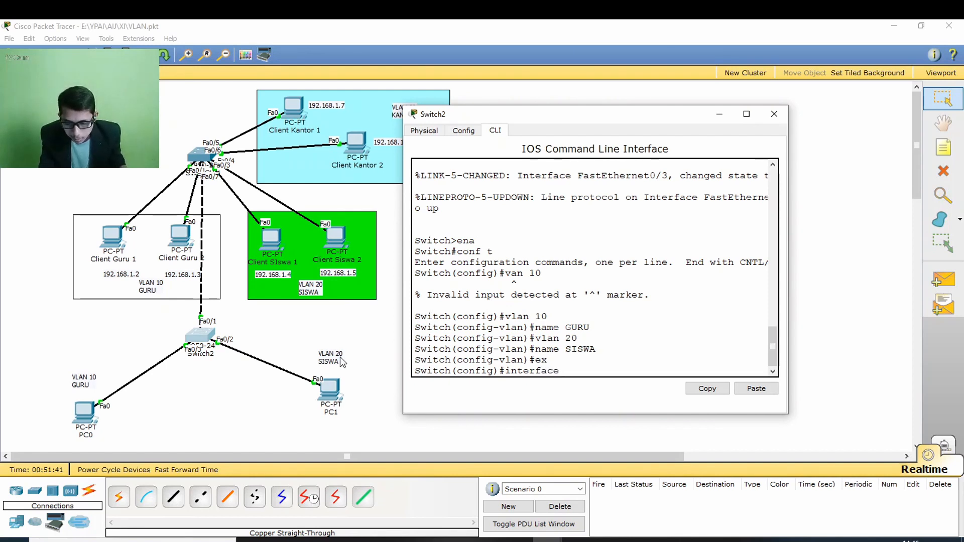
left_click(89, 417)
mouse_move(88, 416)
left_mouse_down()
mouse_move(68, 333)
mouse_move(86, 406)
left_mouse_up()
key("alt+Tab")
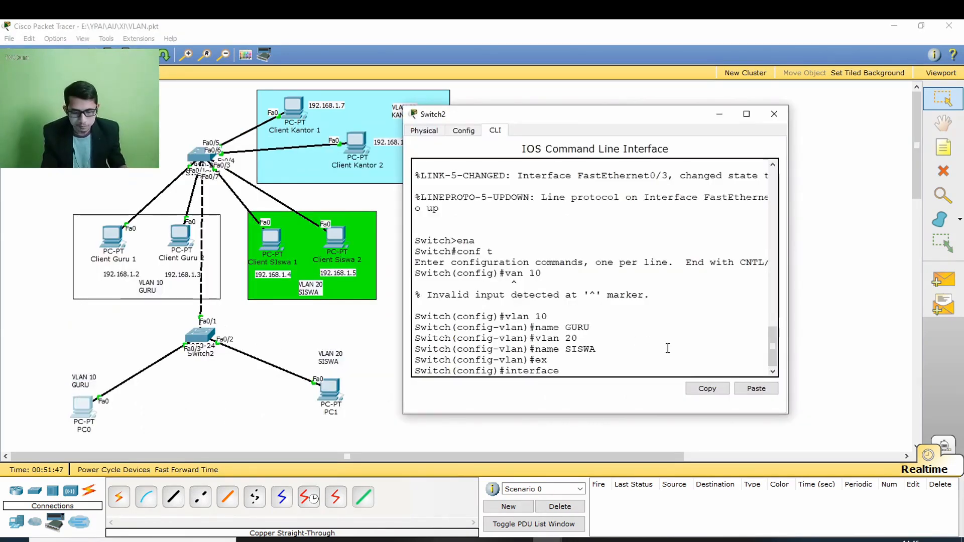
type("fa0/3")
key("Return")
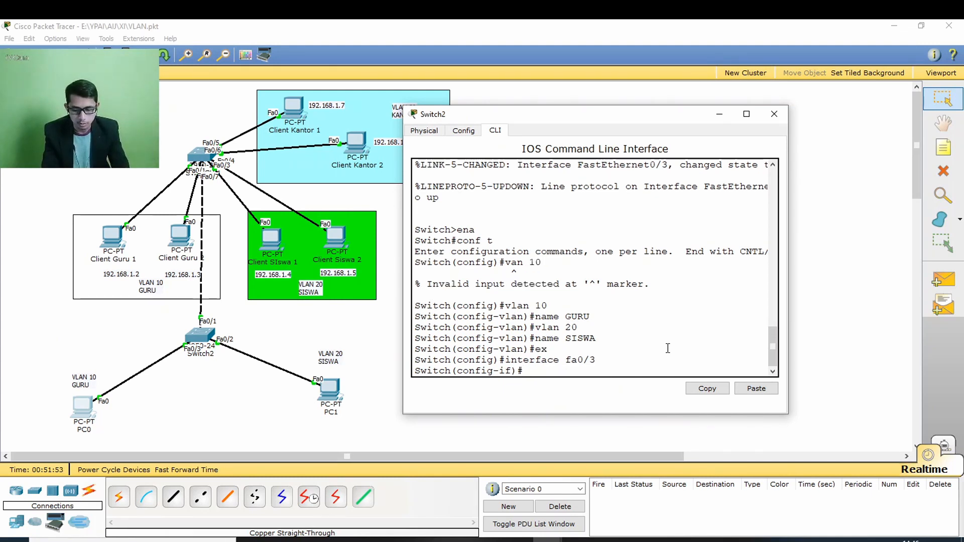
type("sw")
key("Tab")
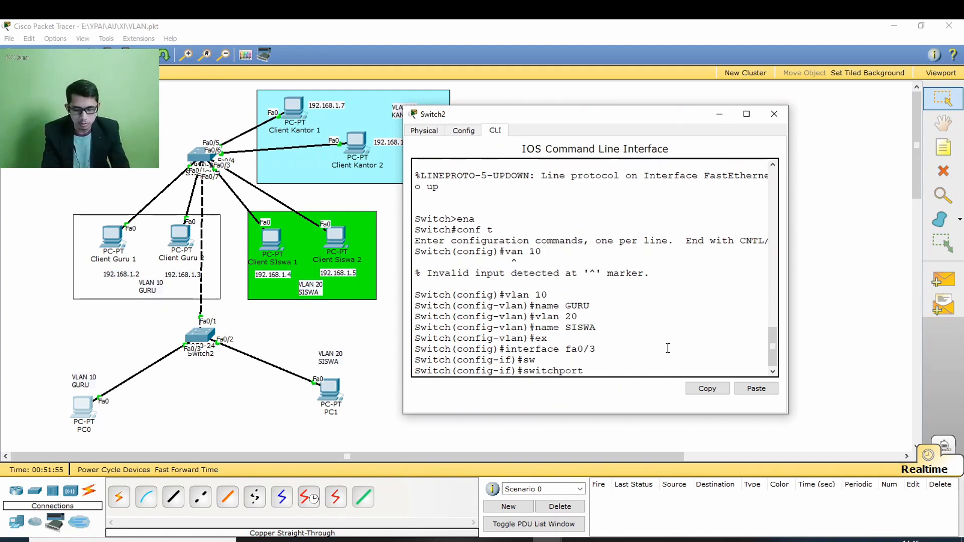
type("mo")
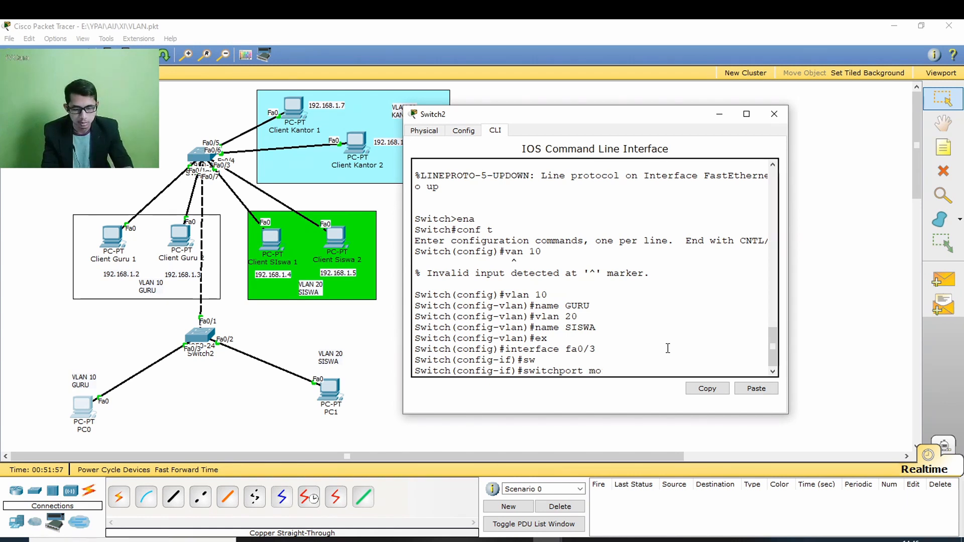
type(" acc")
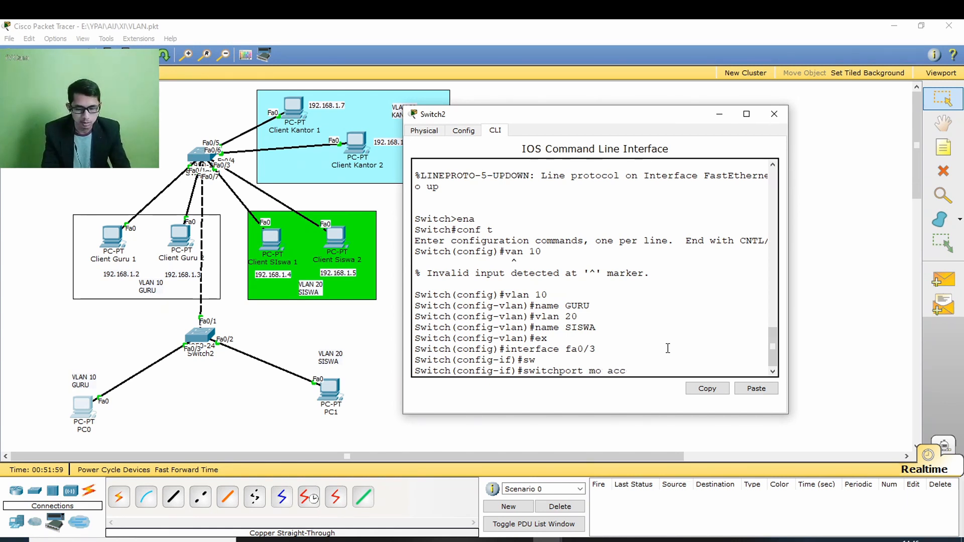
key("Return")
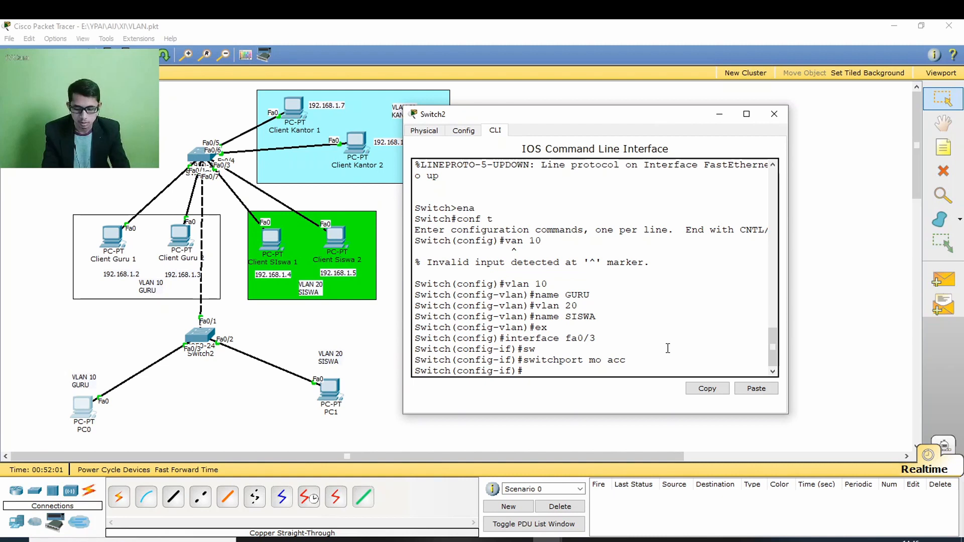
- Assign interface fa0/3 to VLAN 10 with the switchport access command
type("sw")
key("Tab")
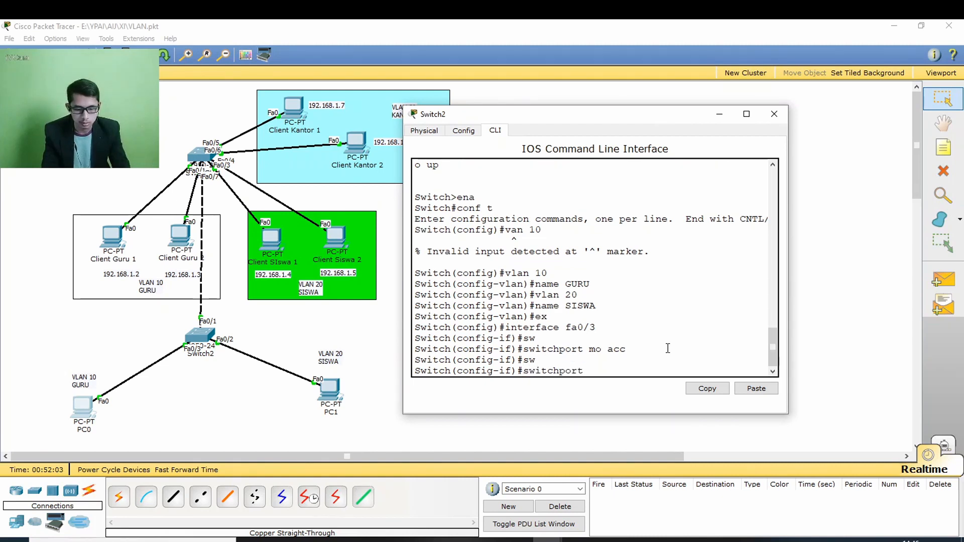
type("ac")
key("Tab")
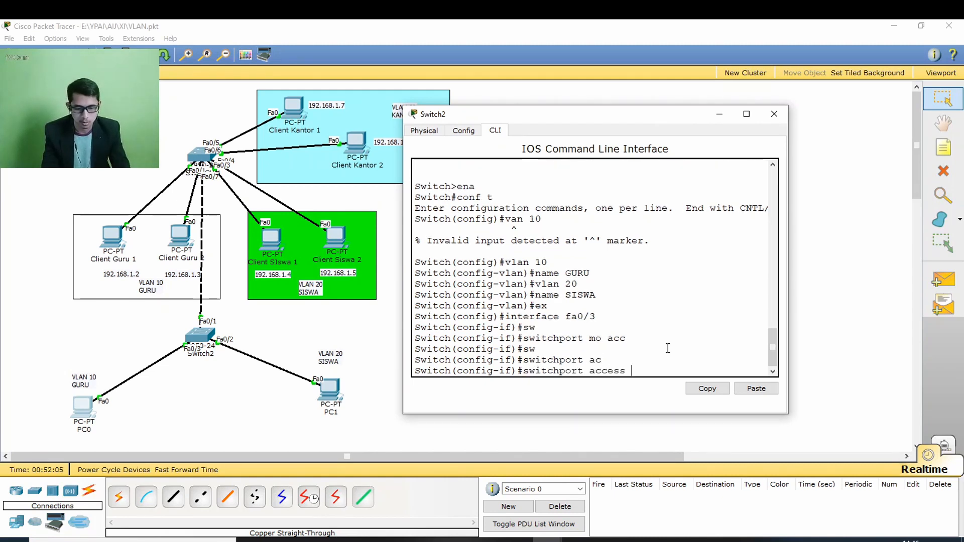
type("vlan")
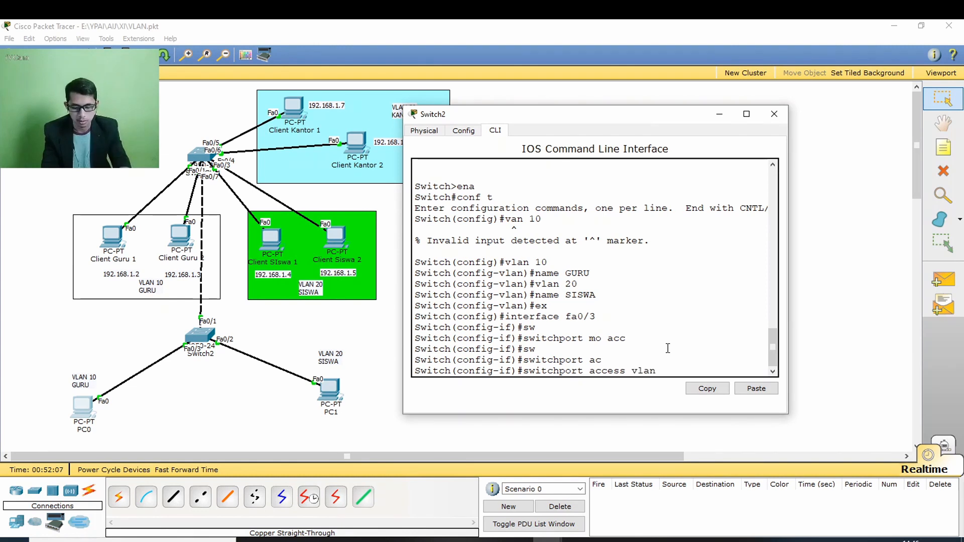
type(" 10")
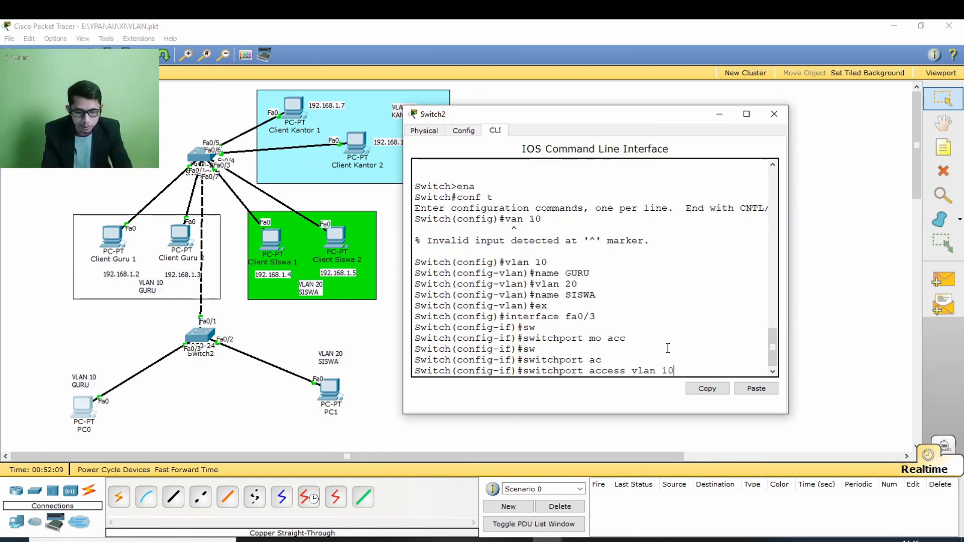
key("Return")
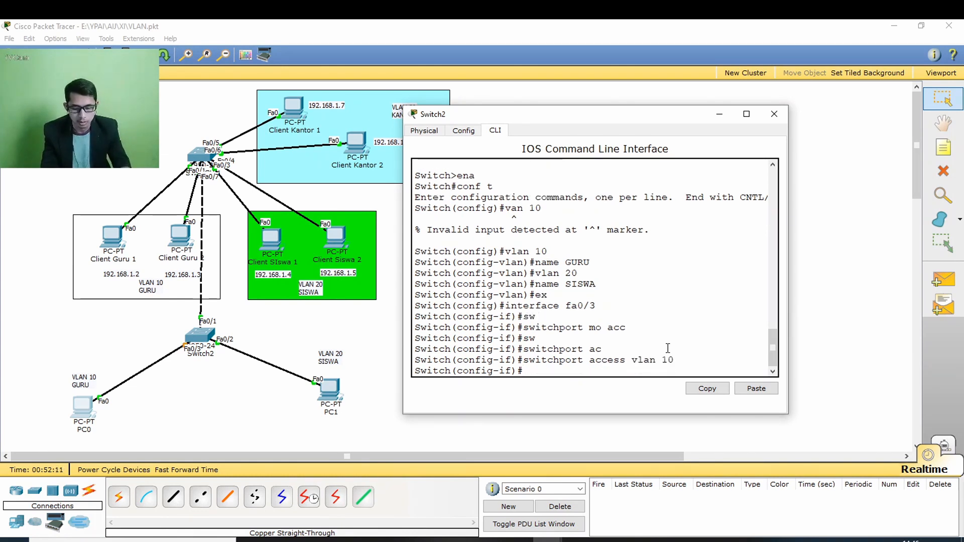
- Leave the fa0/3 configuration, set interface fa0/2 to access mode and assign it to VLAN 20
type("ex")
key("Return")
type("interface")
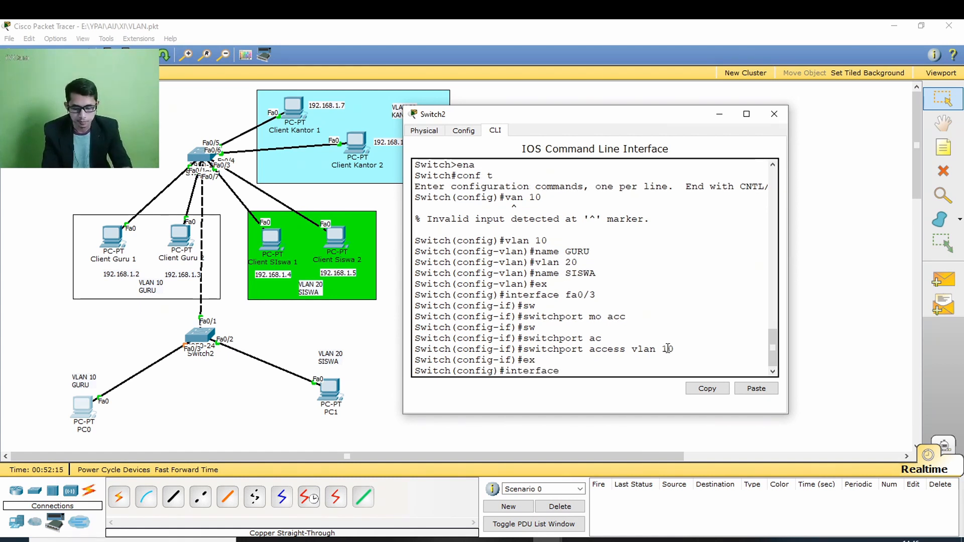
type(" fa0/2")
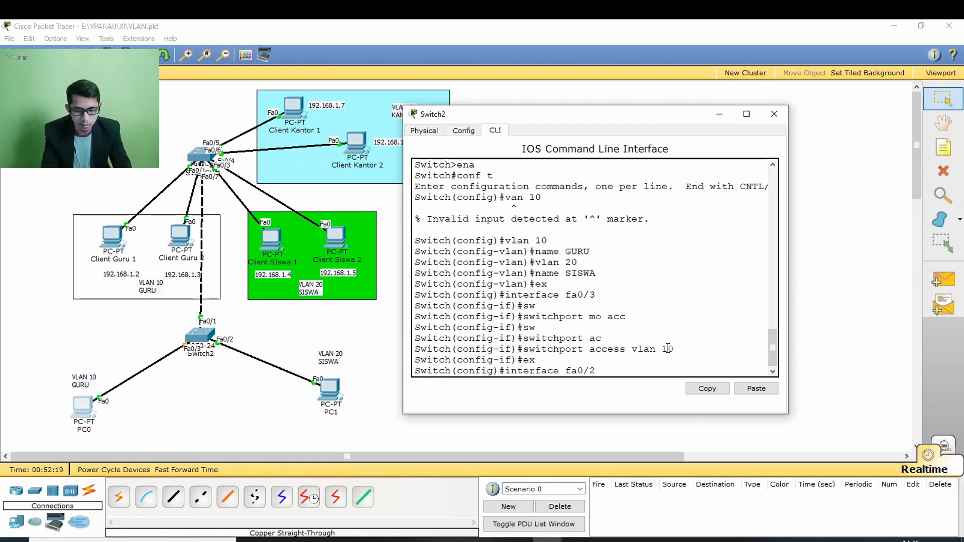
key("Return")
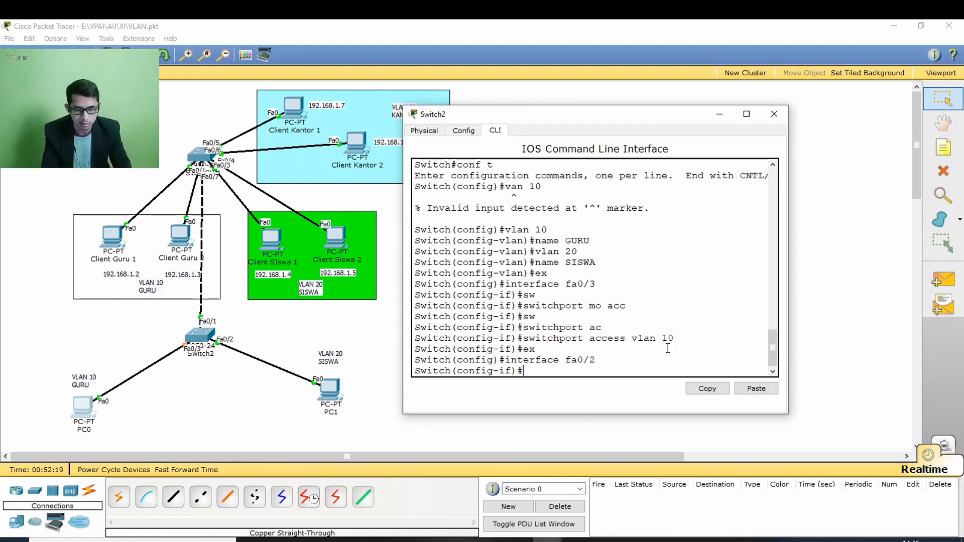
type("sw")
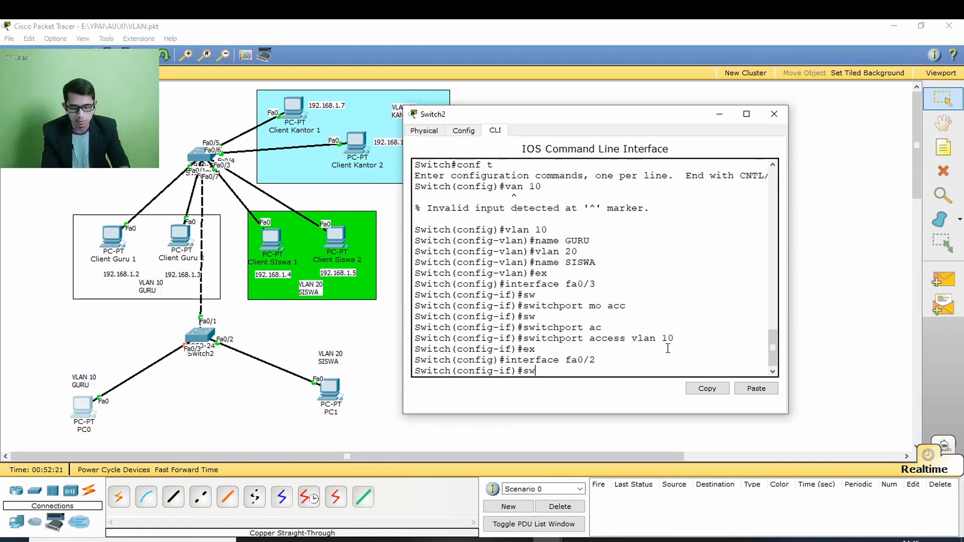
type(" mo acc")
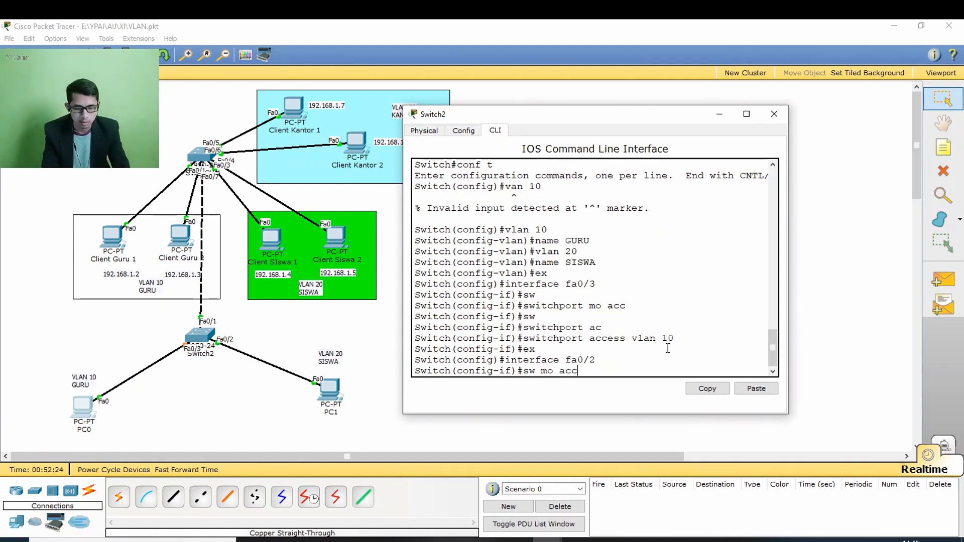
key("Return")
type("sw")
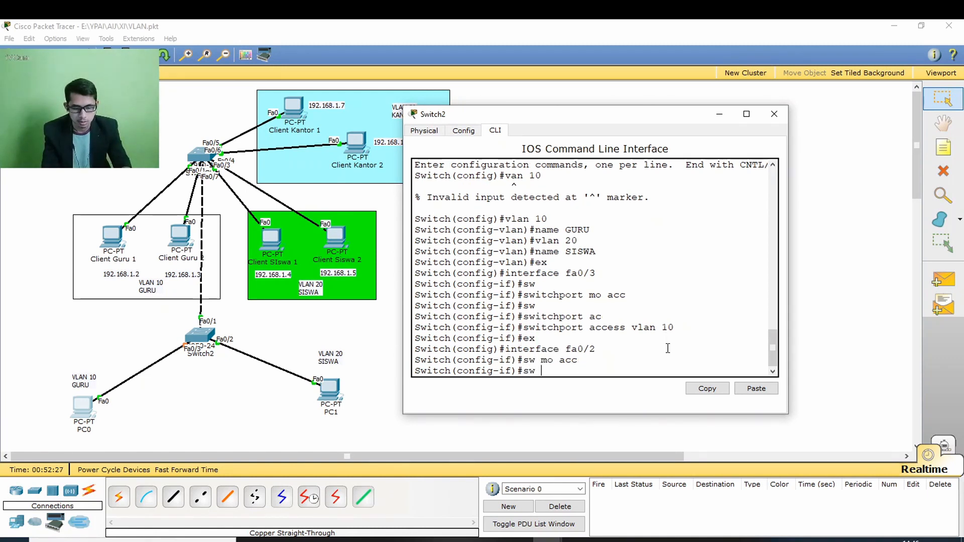
type(" acc vlan 20")
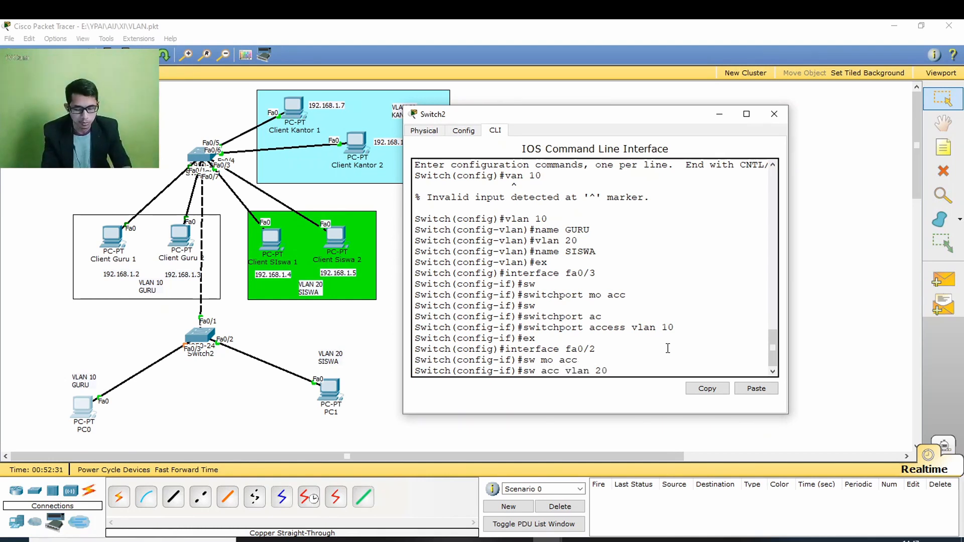
key("Return")
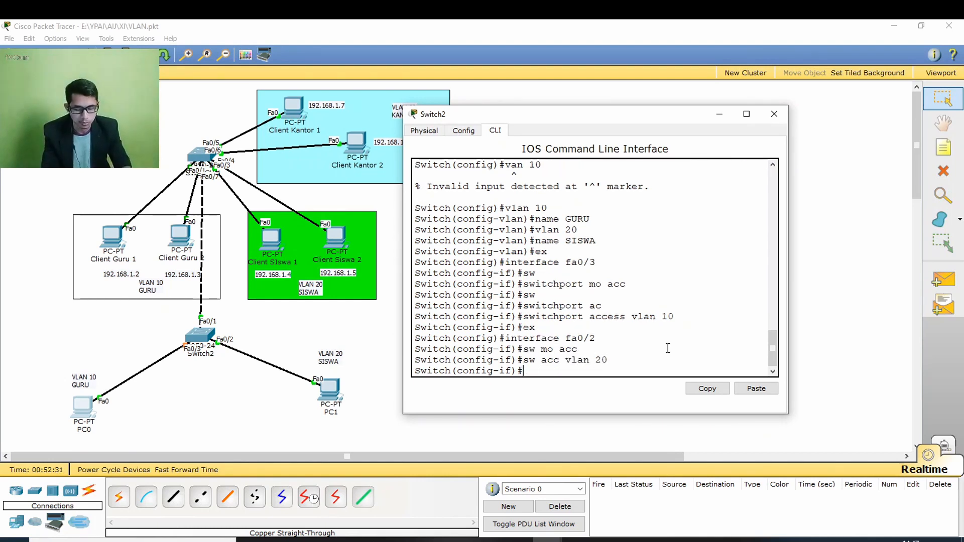
- List Switch2's brief VLAN table with do sh vlan br to check the port assignments, and close the switch's window
type("do")
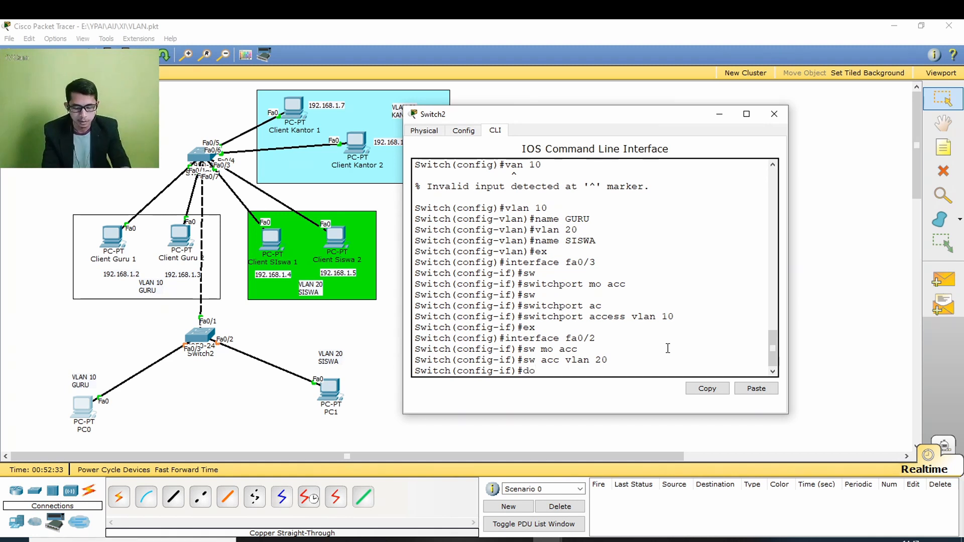
type(" sh vlan ")
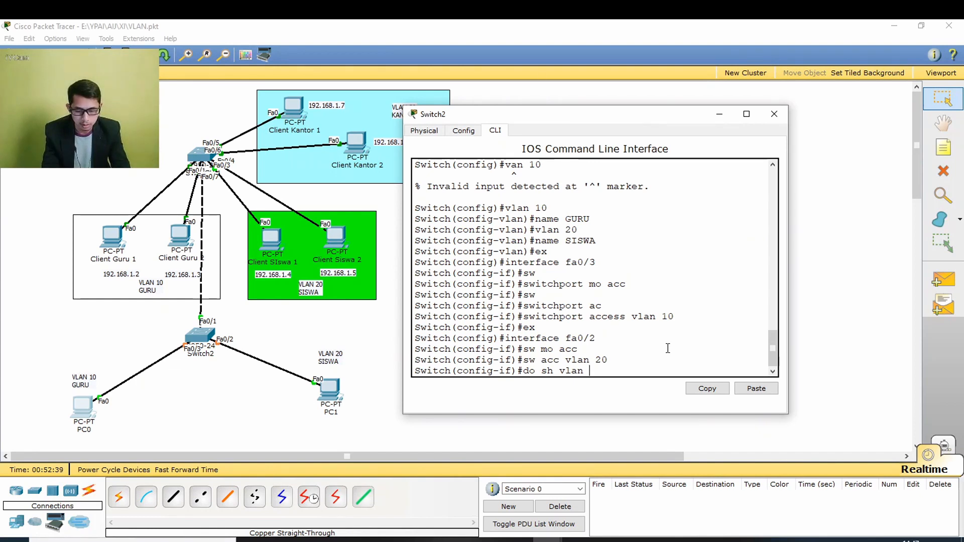
type("br")
key("Return")
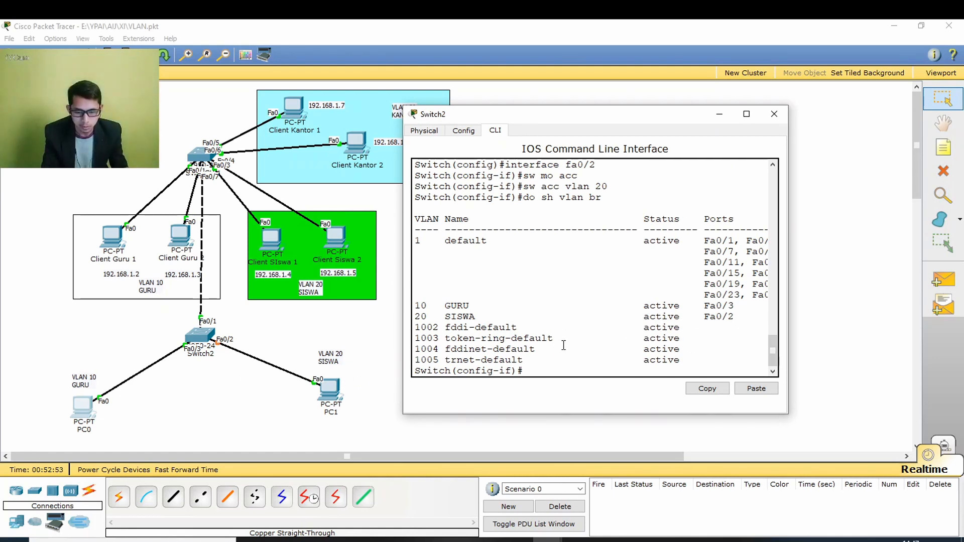
left_click(776, 118)
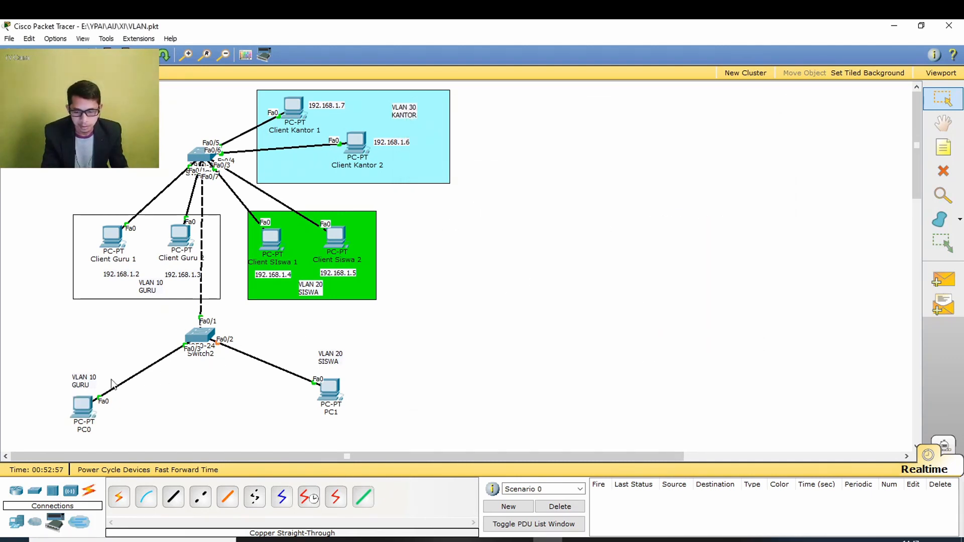
- Give PC0 the static IP address 192.168.1.8 with subnet mask 255.255.255.0 and close its window
left_click(79, 405)
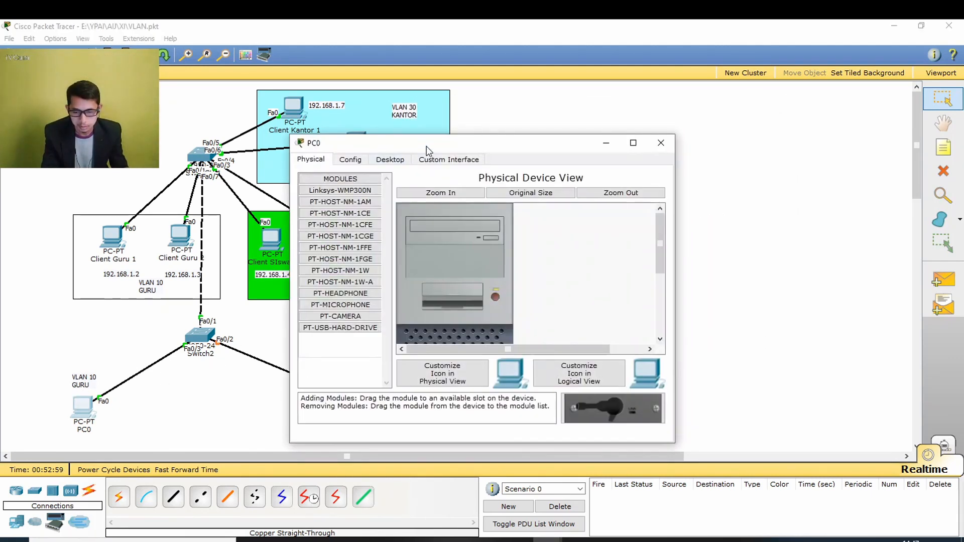
left_click_drag(427, 144, 598, 113)
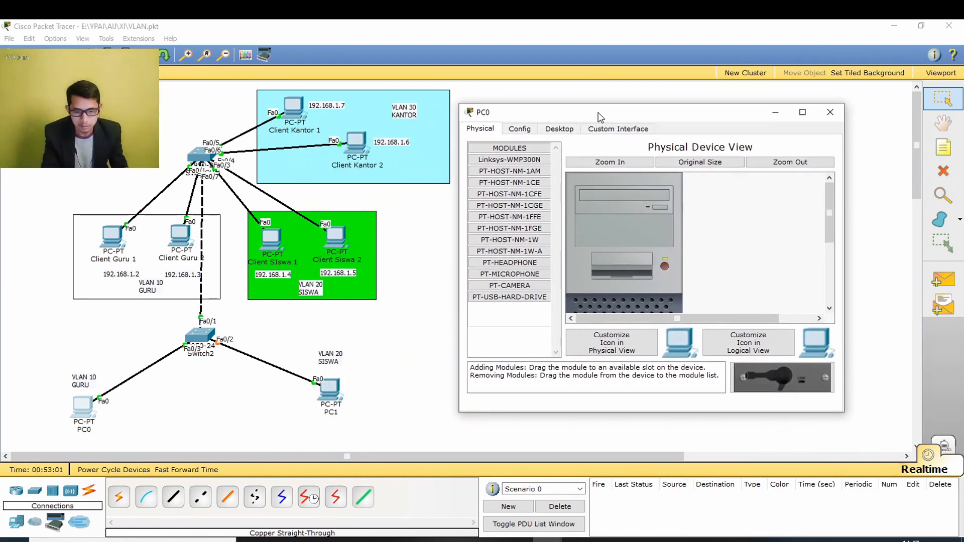
left_click(543, 129)
left_click(507, 180)
left_click(577, 203)
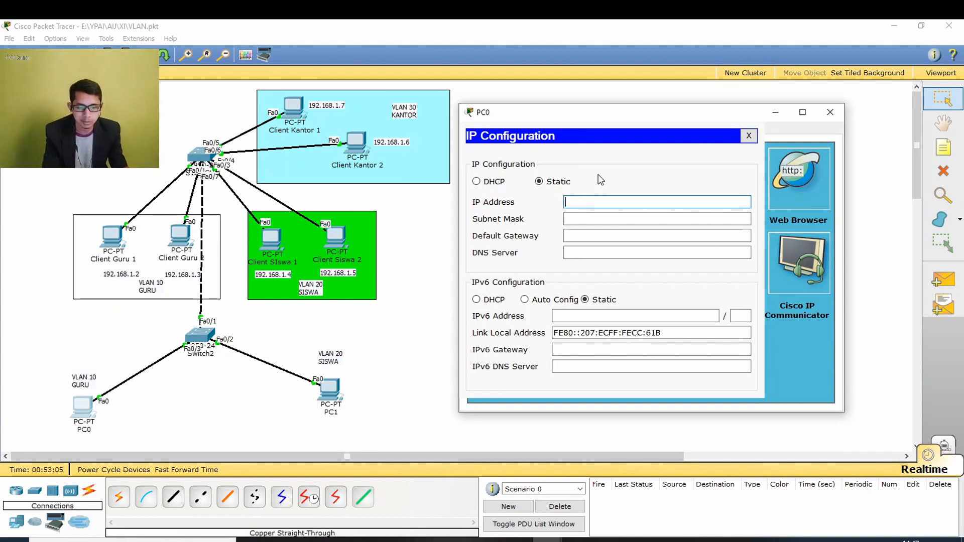
type("192.1")
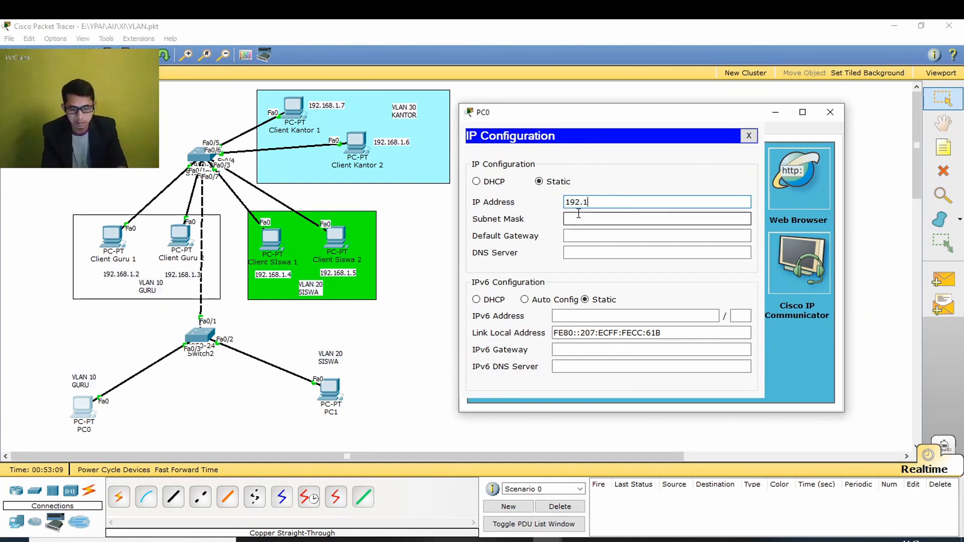
type("68.")
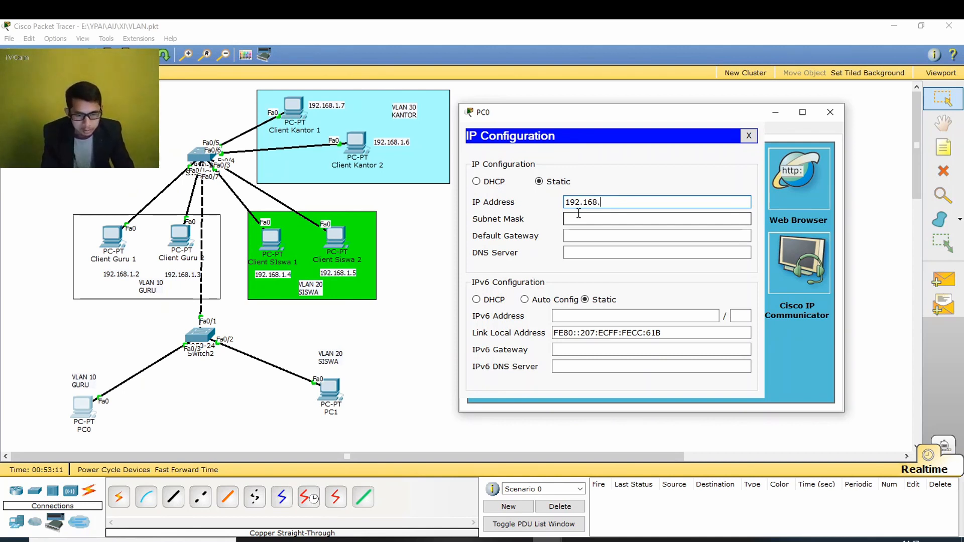
type("1.8")
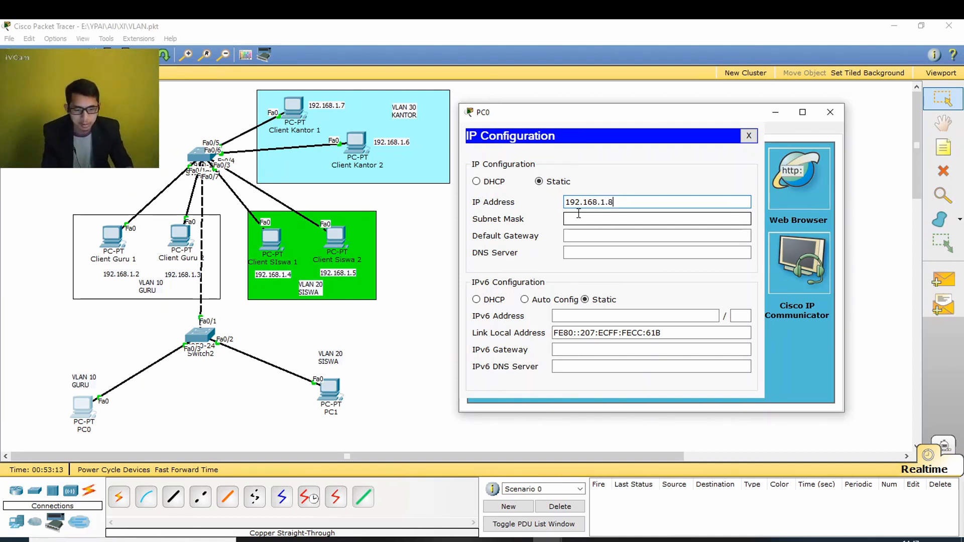
key("Tab")
key("shift+Tab")
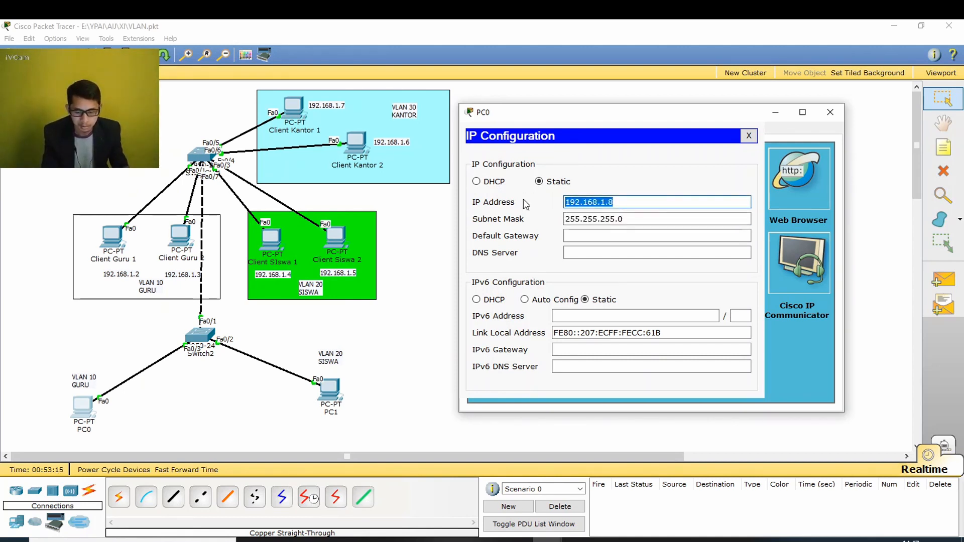
left_click(749, 135)
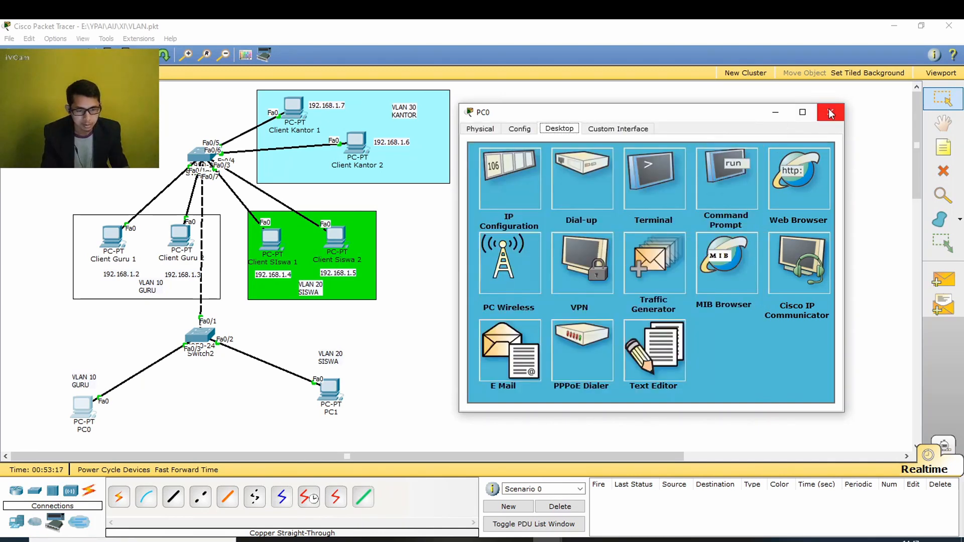
left_click(830, 112)
- Give PC1 the static IP address 192.168.1.8 with the default subnet mask and close its window
left_click(335, 392)
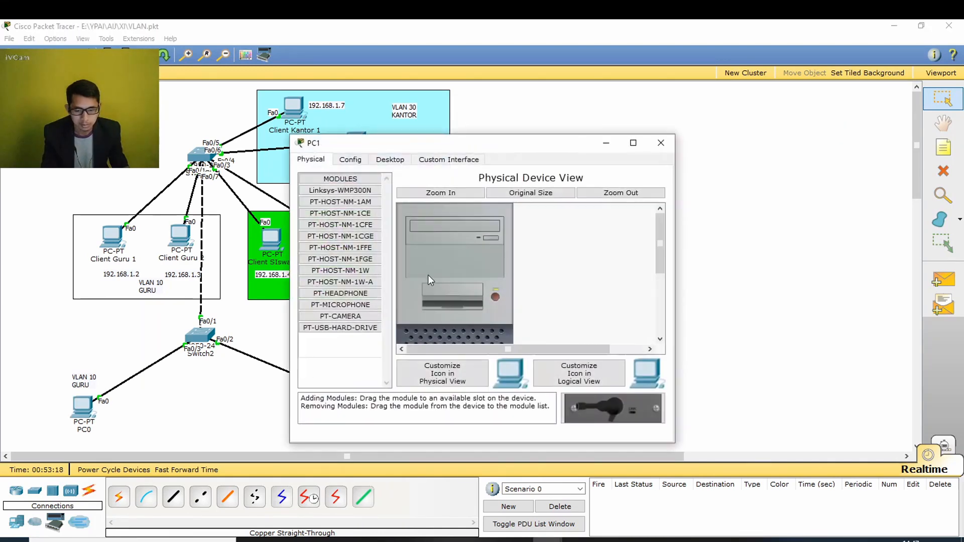
left_click(396, 159)
left_click(339, 214)
left_click(455, 233)
type("192.168.1.8")
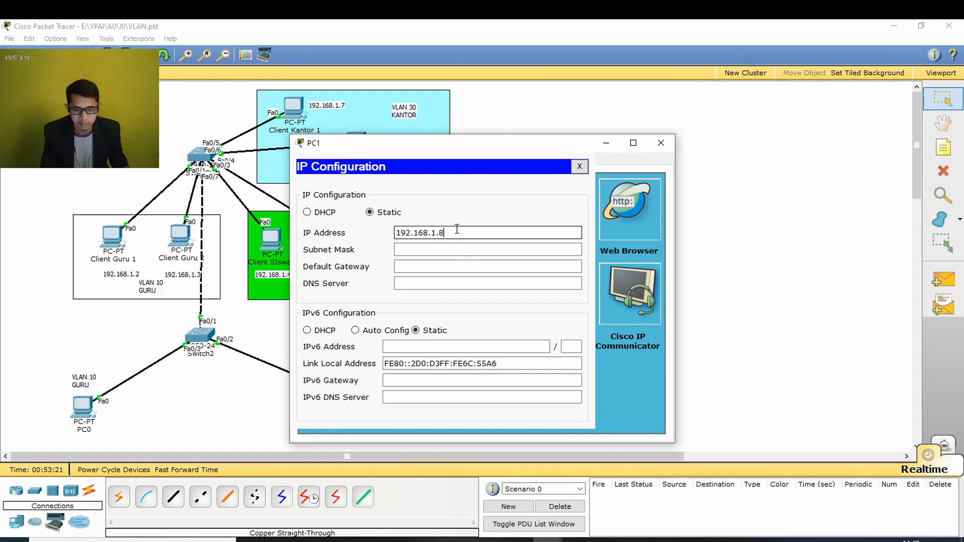
key("BackSpace")
type("8")
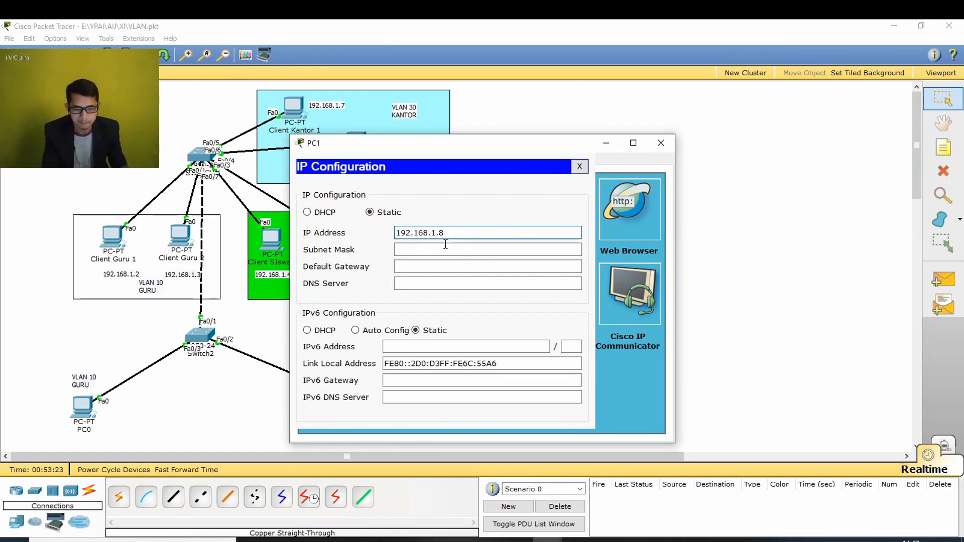
left_click(447, 248)
left_click(579, 167)
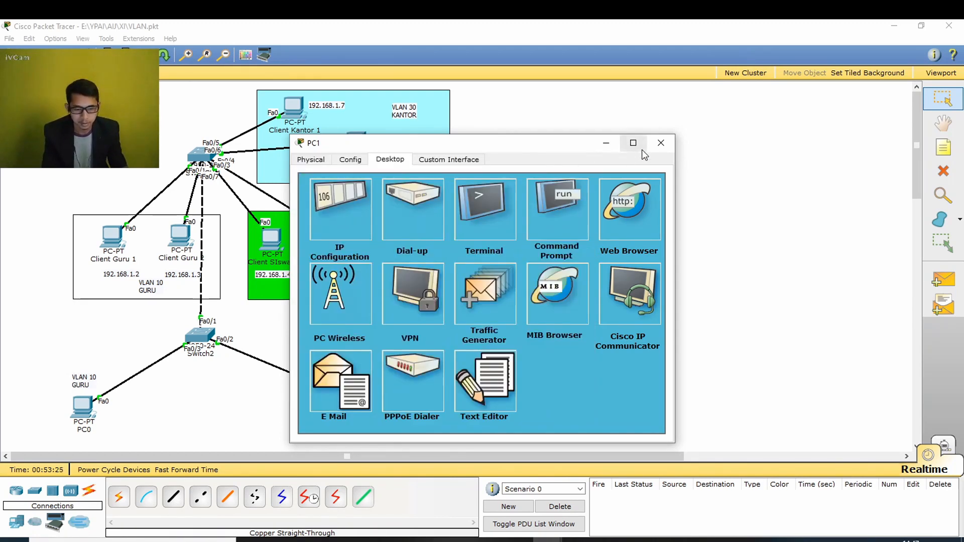
left_click(658, 144)
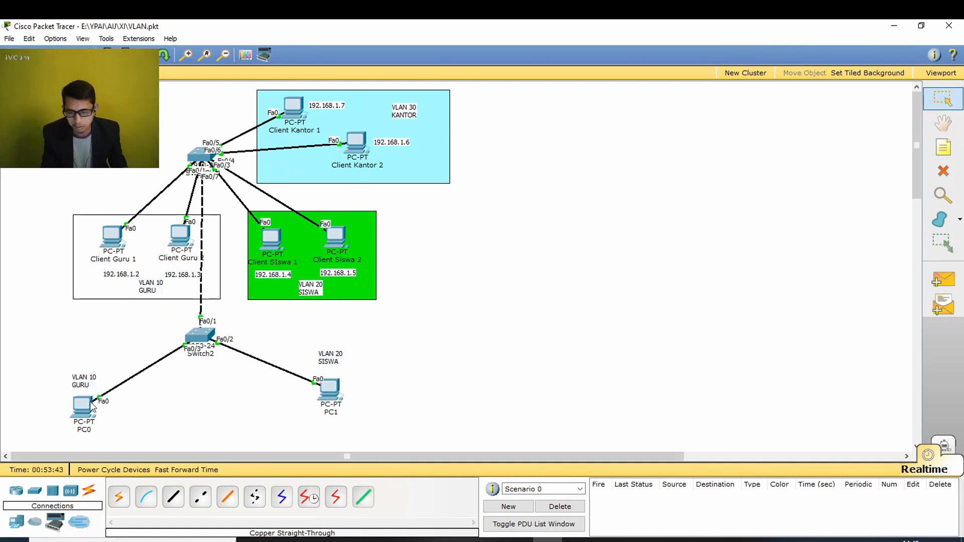
- Rename PC0 in the topology as Client Guru 3
left_click(92, 431)
key("BackSpace")
key("BackSpace")
key("BackSpace")
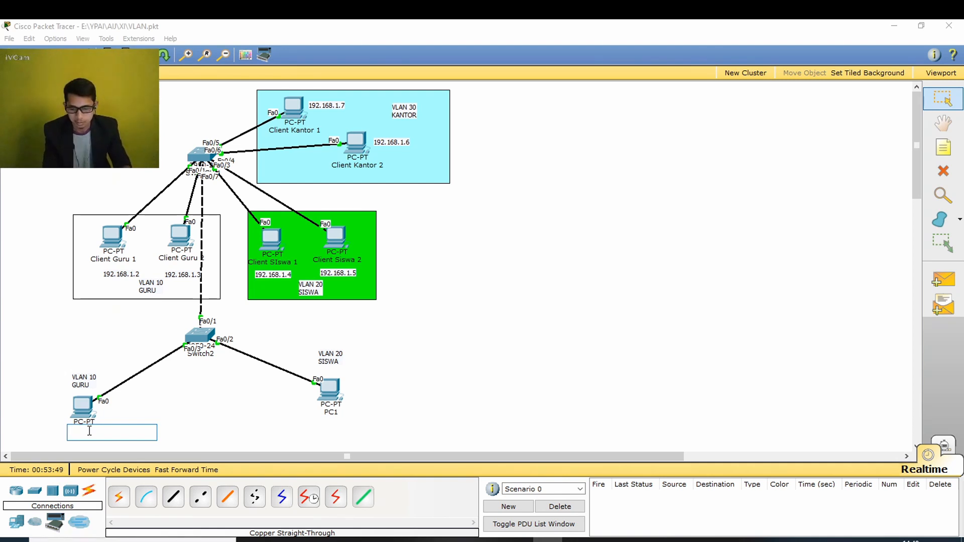
type("Client")
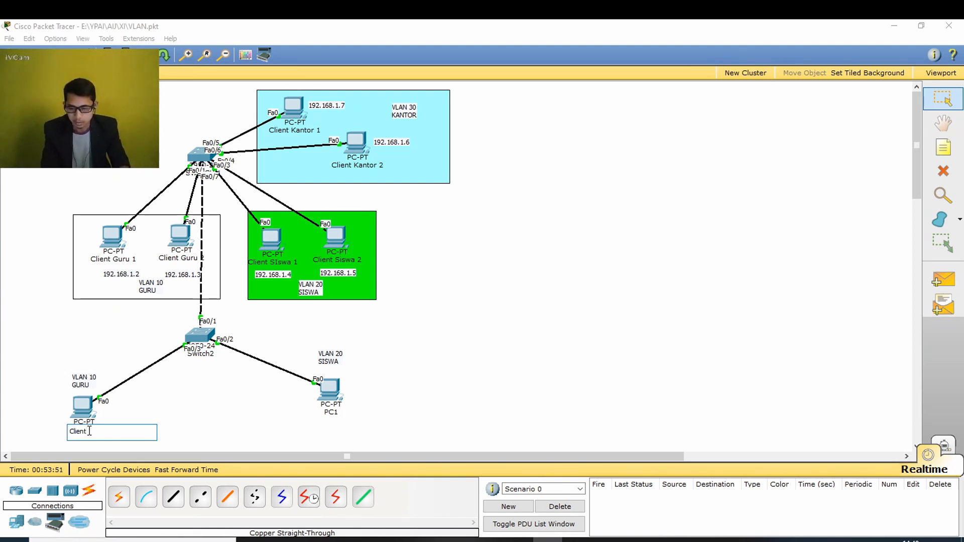
type(" Guru")
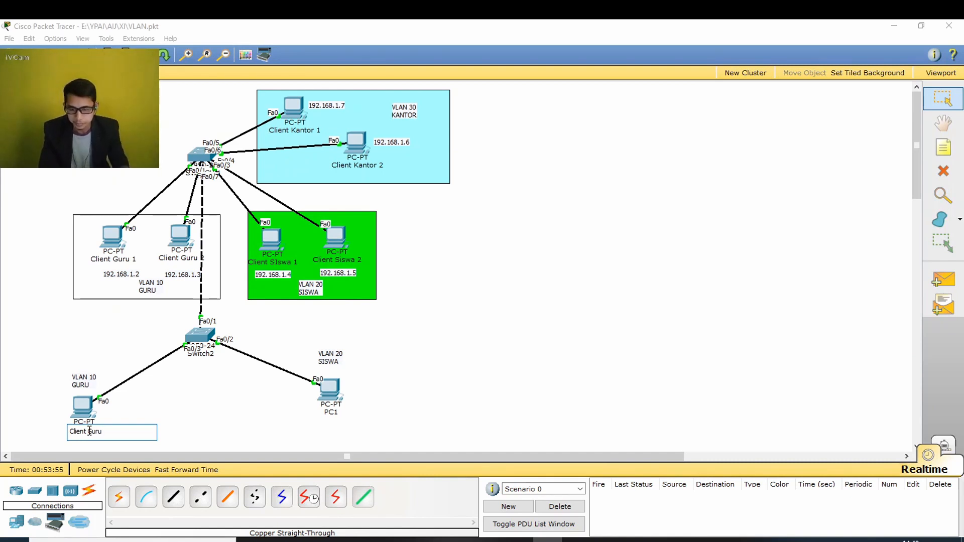
type(" 3")
- Rename PC1 in the topology as Client Siswa 3
left_click(338, 411)
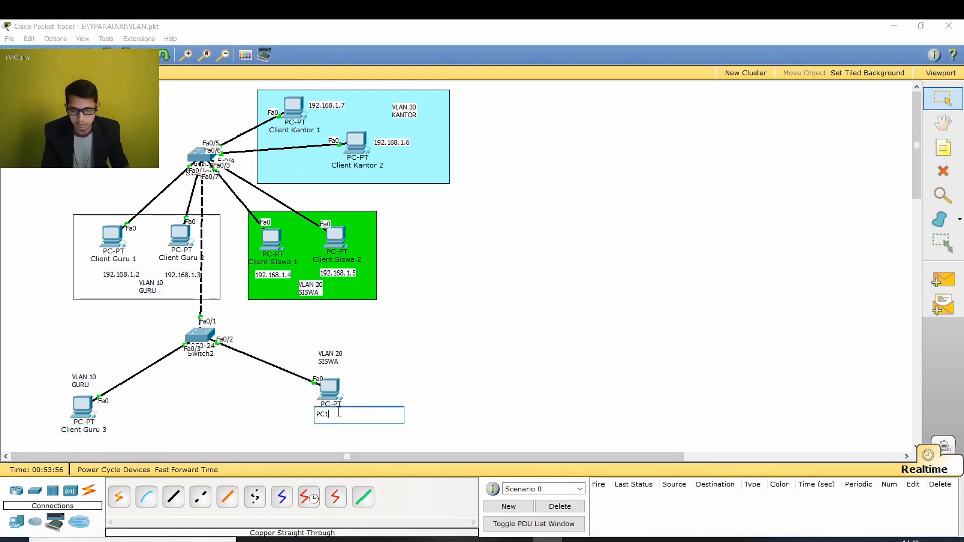
key("BackSpace")
key("BackSpace")
key("BackSpace")
type("Clie")
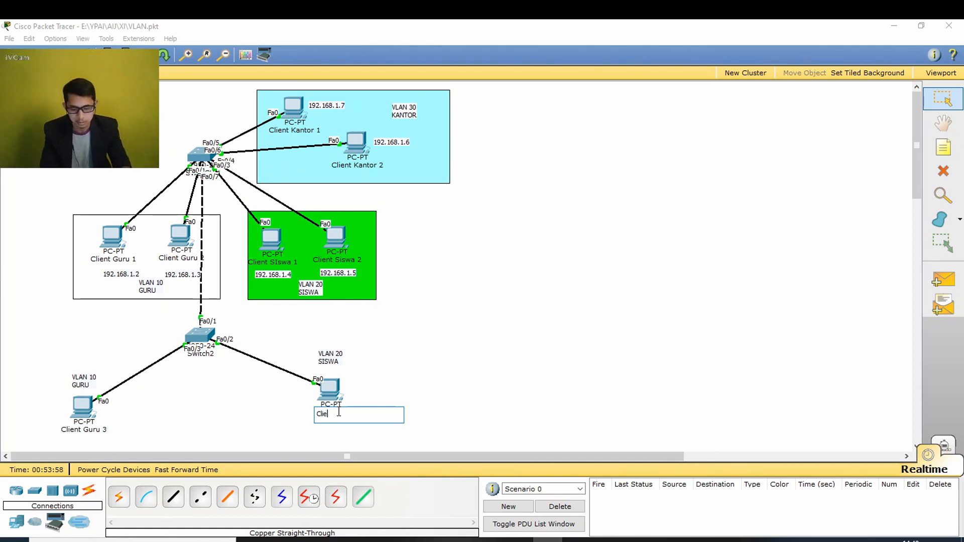
type("nt Guru")
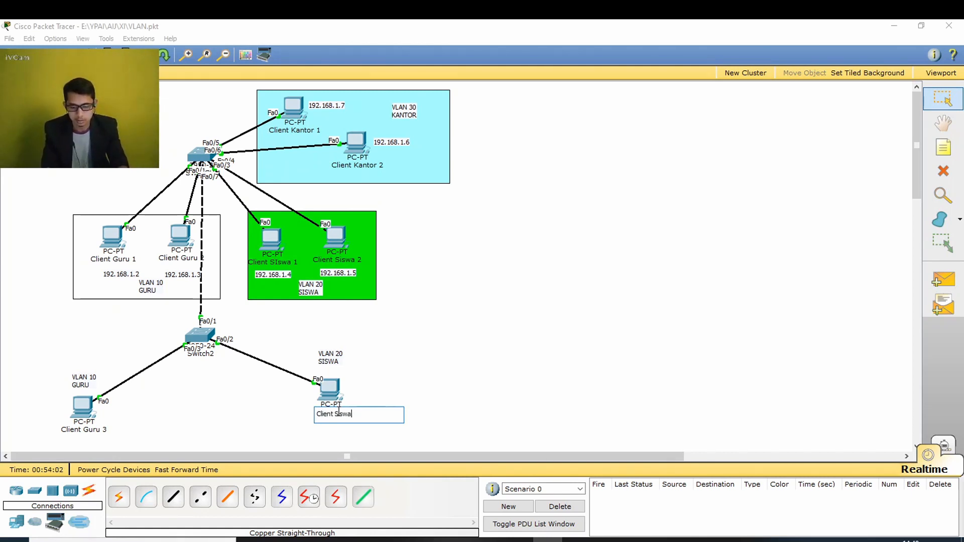
type(" 3")
key("Return")
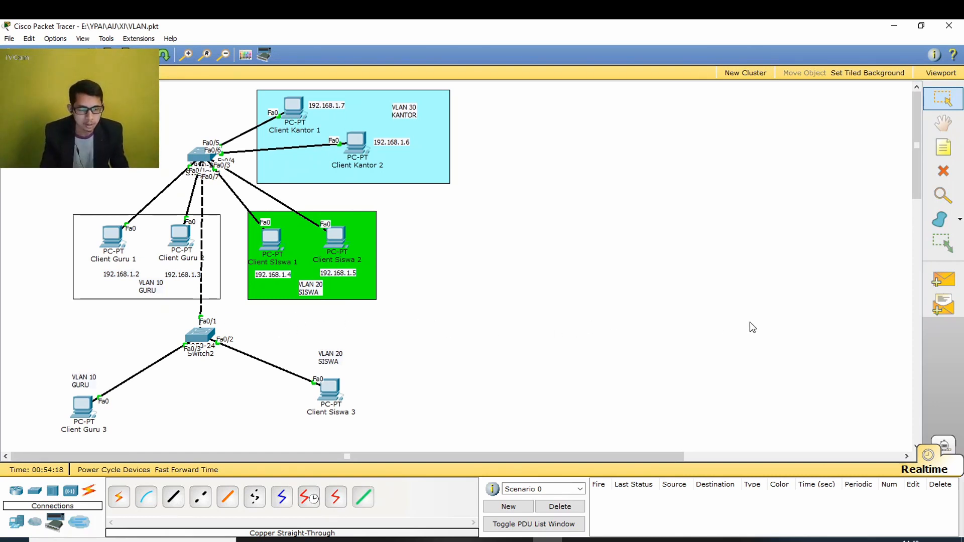
- Send a simple PDU from Client Guru 1 to Client Guru 3 to test connectivity within VLAN 10
left_click(942, 279)
left_click(121, 240)
left_click(91, 401)
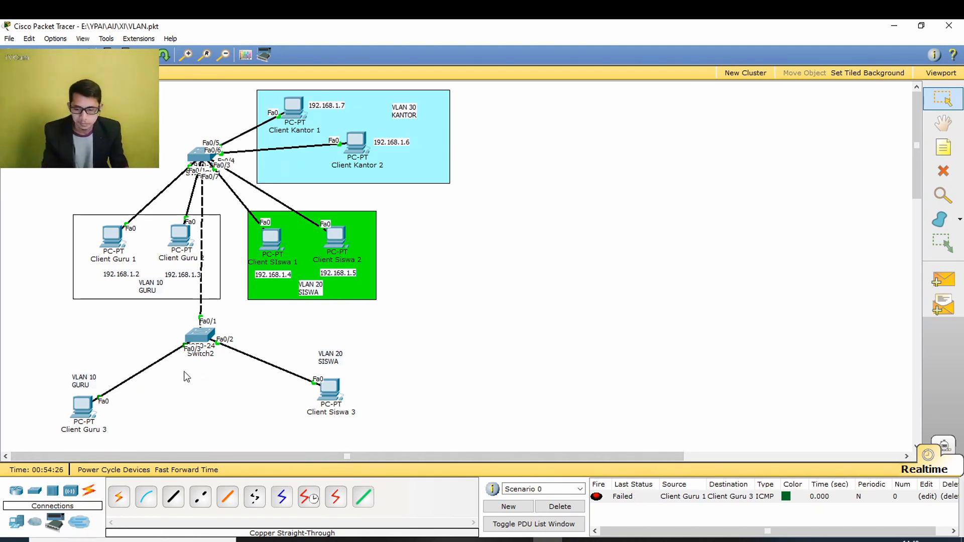
- Ping 192.168.1.8 from Client Guru 1's command prompt and close that computer's window
left_click(116, 234)
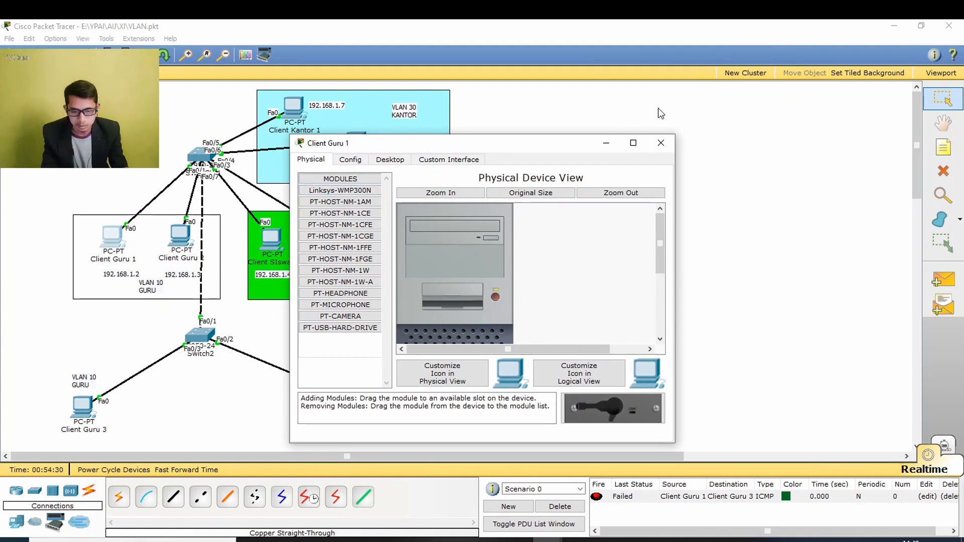
left_click(394, 161)
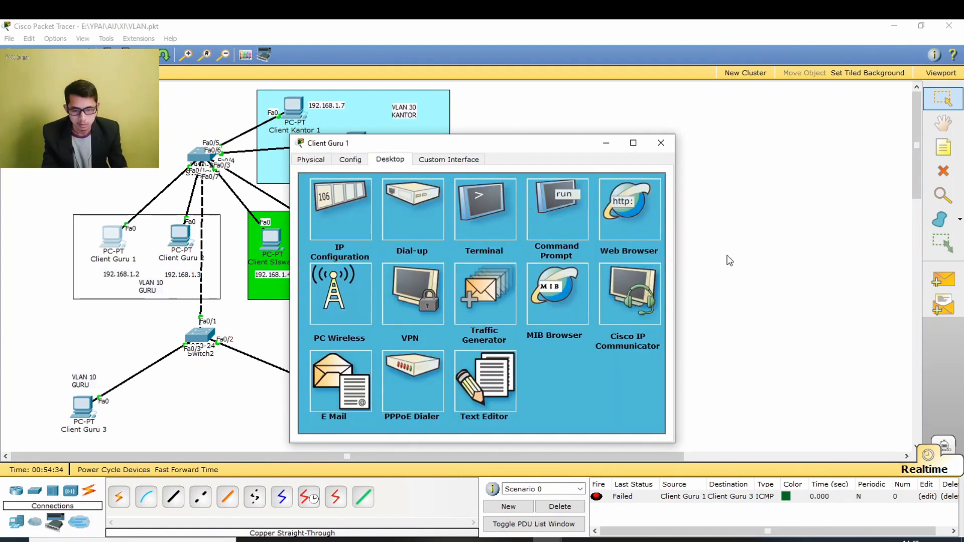
left_click(558, 219)
type("pi")
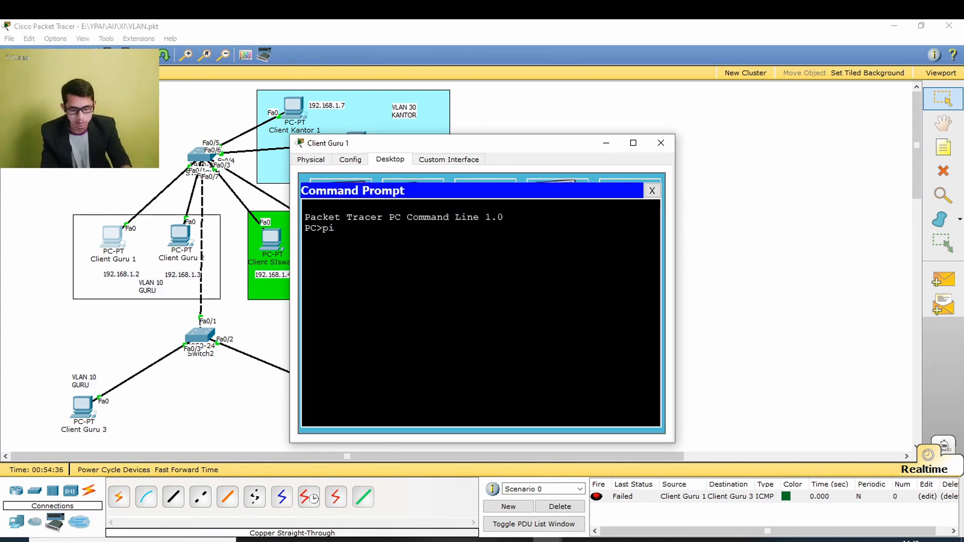
type("ng 192.168.1.8")
key("Return")
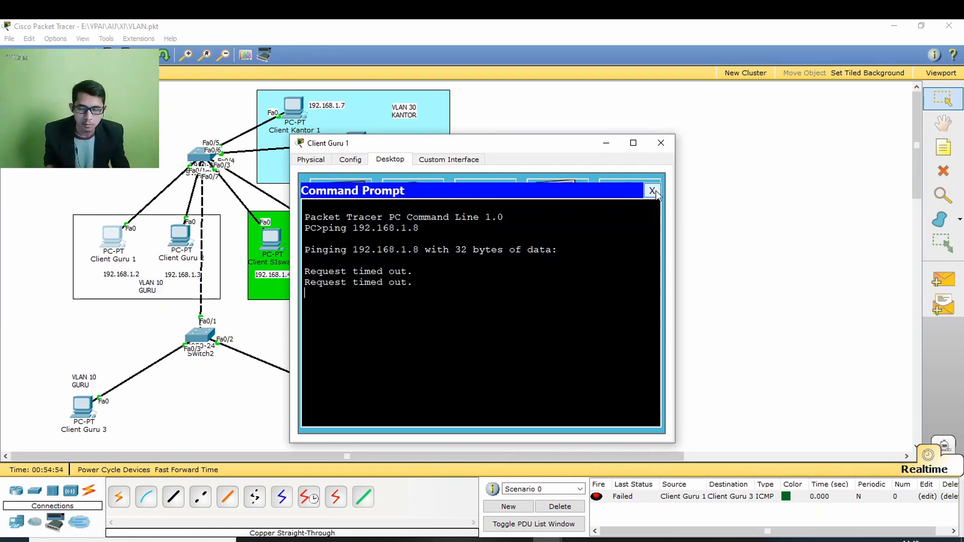
left_click(655, 191)
left_click(660, 143)
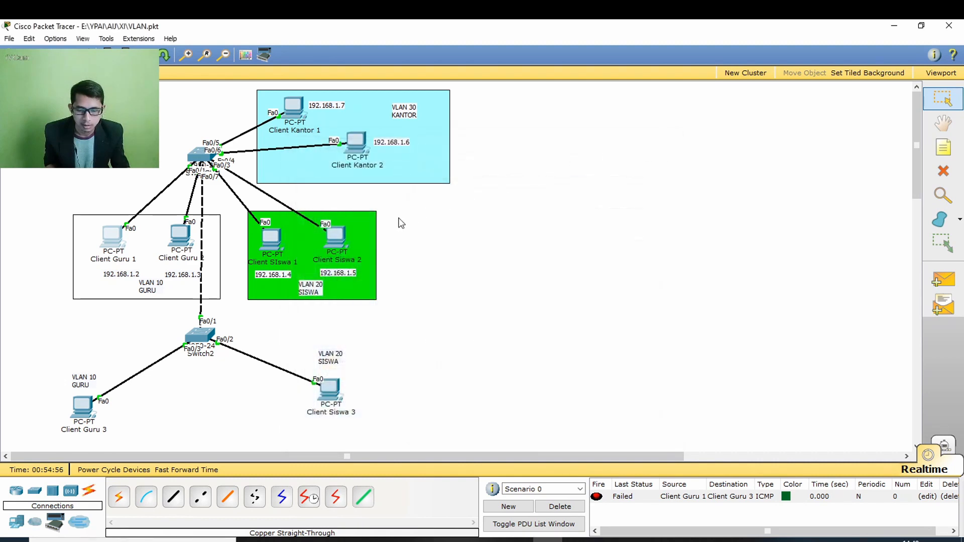
- Ping 192.168.1.9 from Client Siswa 2's command prompt and close that computer's window
left_click(336, 237)
left_click(394, 162)
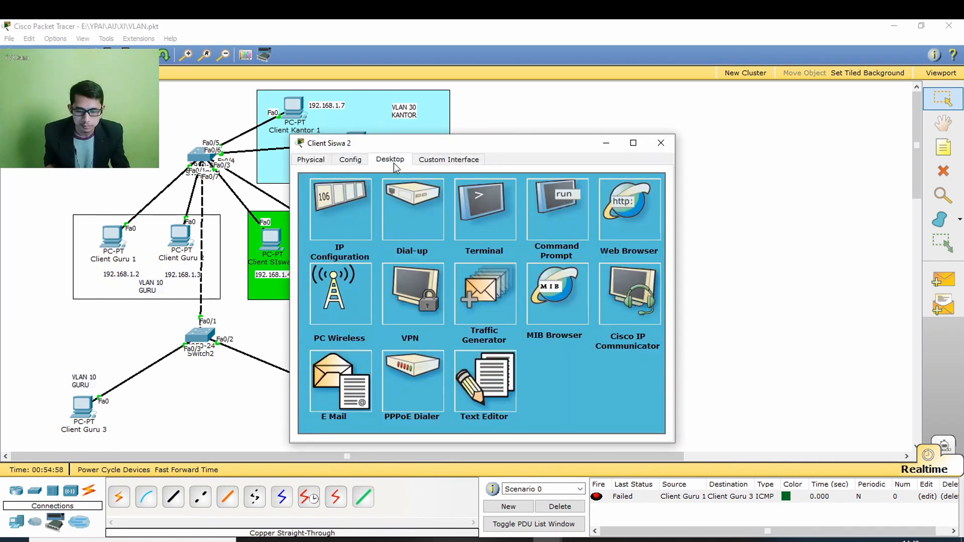
left_click(547, 200)
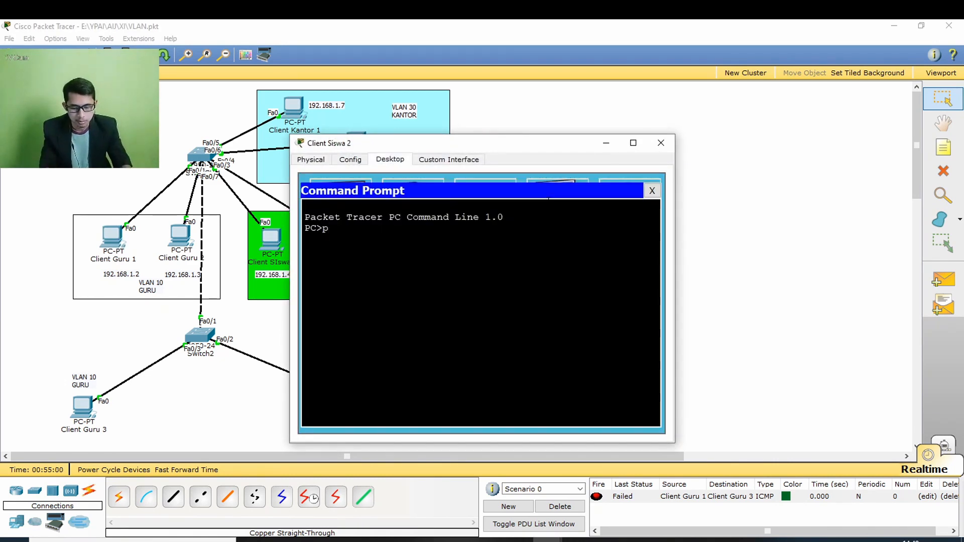
type("ping 19")
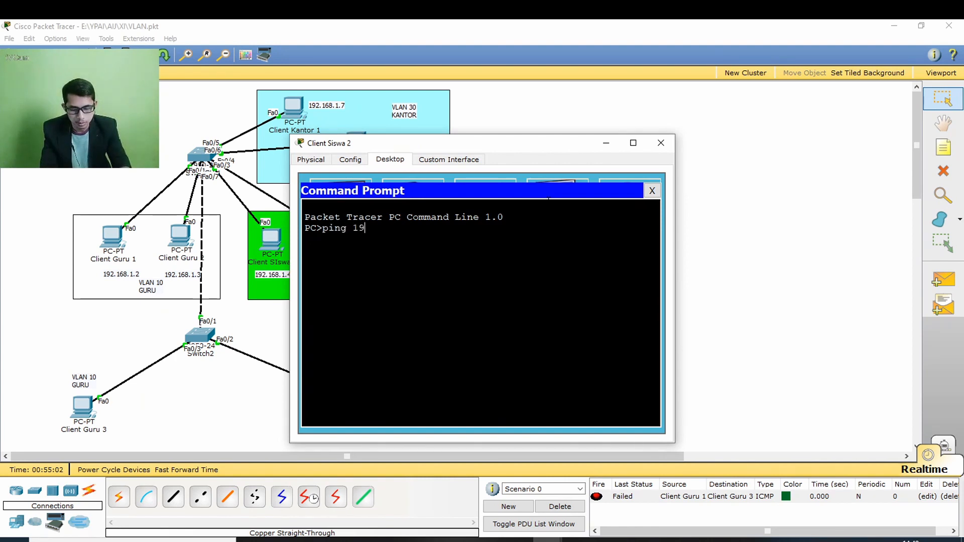
type("2.168")
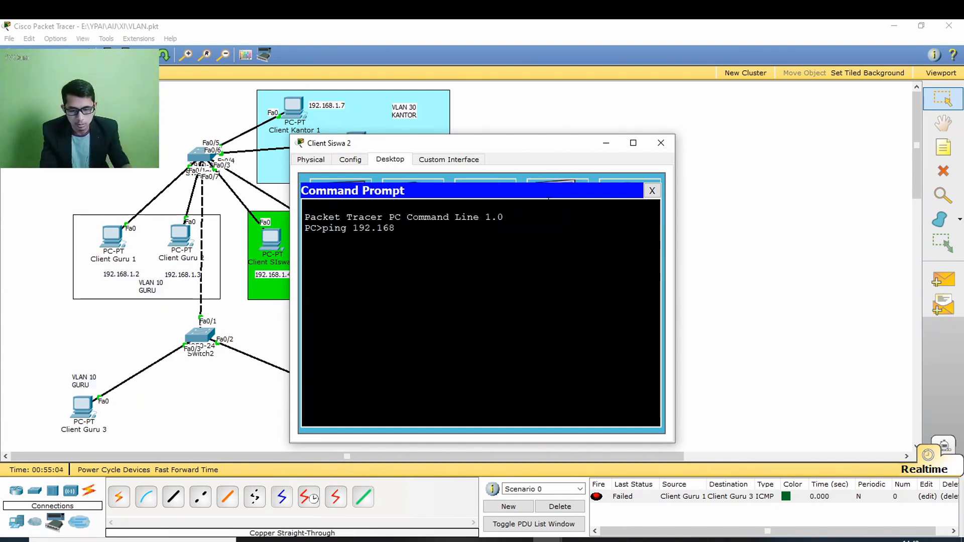
left_click_drag(508, 142, 669, 134)
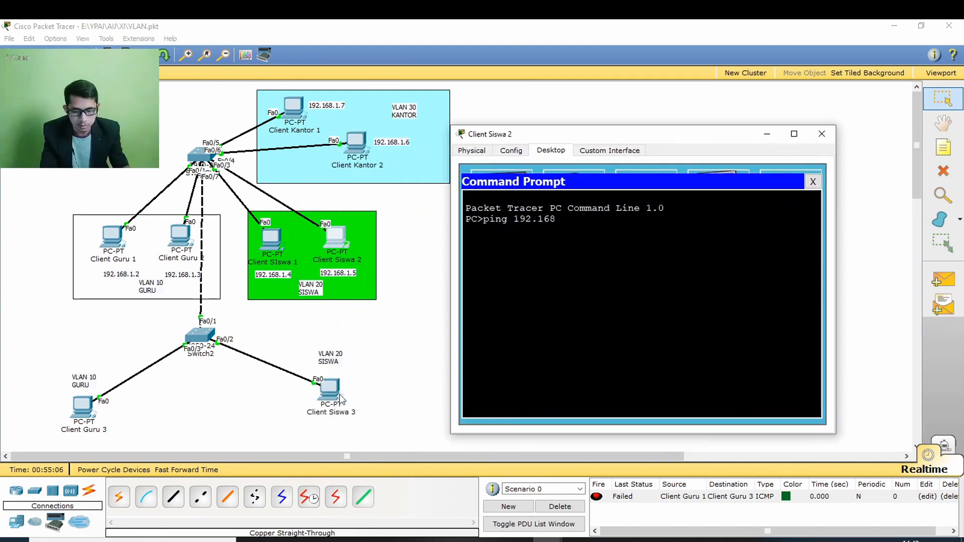
type(".1")
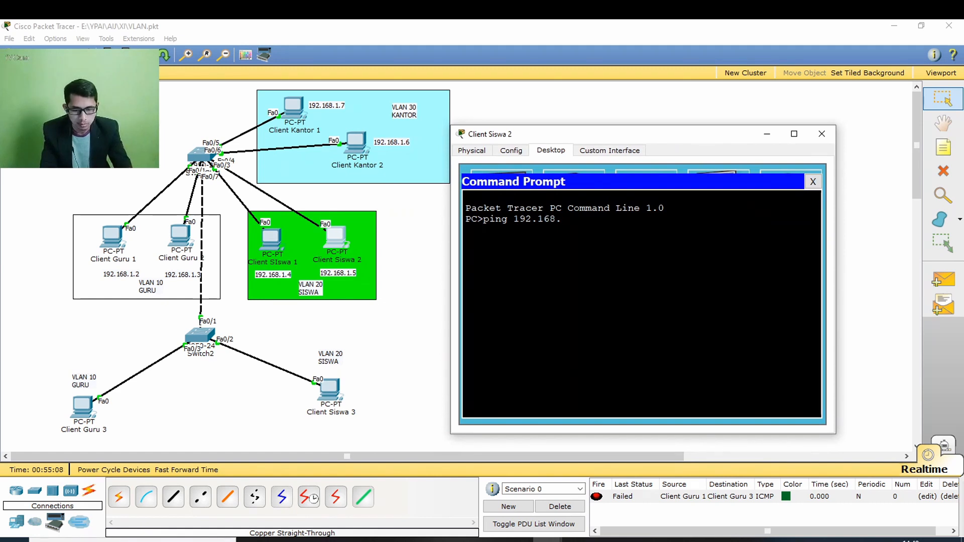
type(".9")
key("Return")
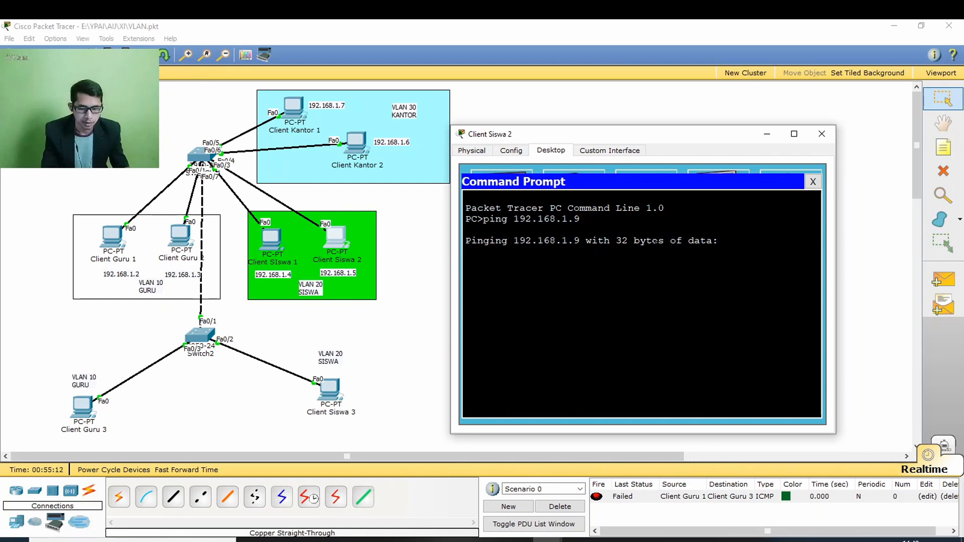
left_click(813, 182)
left_click(821, 134)
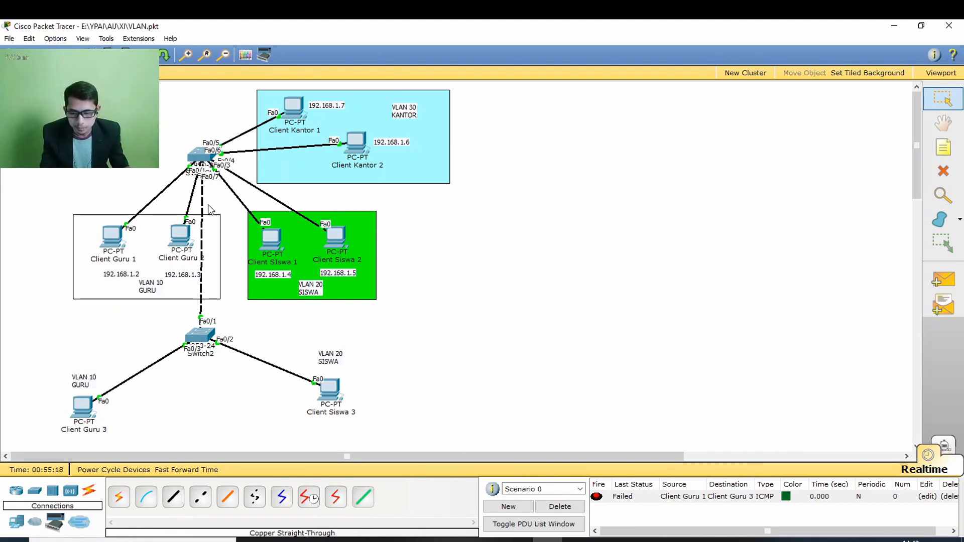
- Enter global configuration mode in SWITCH 1's command line using en and conf t
mouse_move(201, 158)
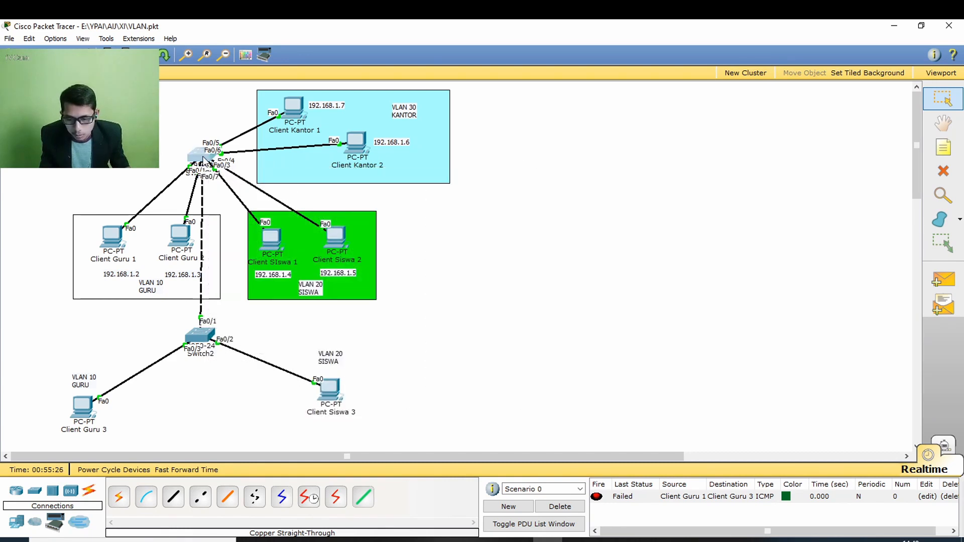
mouse_move(203, 159)
left_mouse_down()
mouse_move(168, 156)
mouse_move(185, 126)
mouse_move(234, 184)
mouse_move(236, 249)
mouse_move(232, 204)
mouse_move(201, 180)
mouse_move(222, 251)
mouse_move(206, 155)
left_mouse_up()
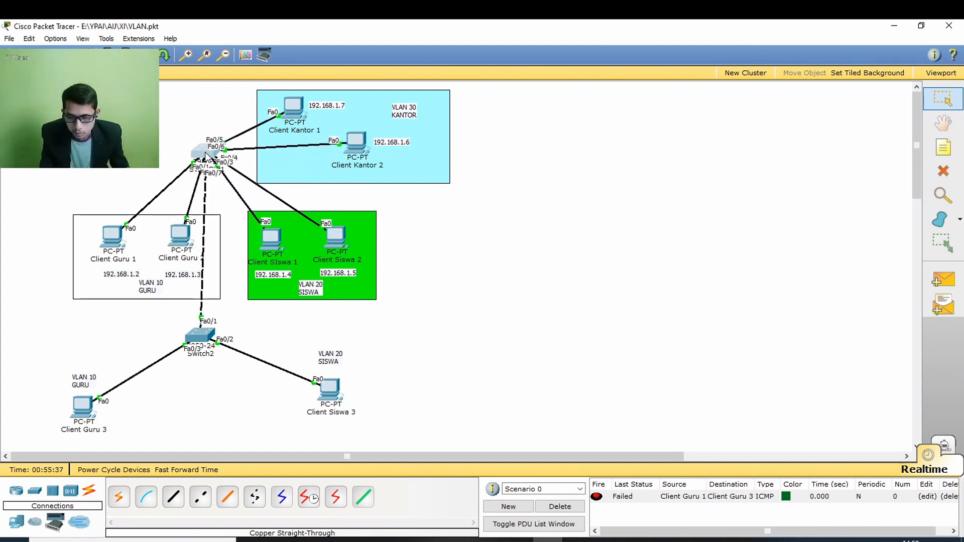
left_click(205, 156)
key("Return")
type("en")
key("Return")
type("conf")
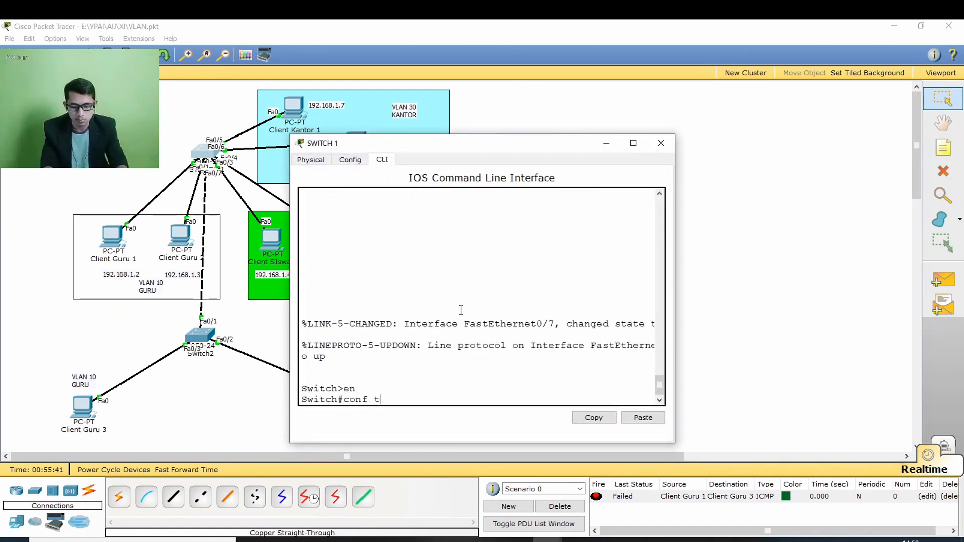
type(" t")
key("Return")
- Configure SWITCH 1's interface fa0/7, the link to Switch2, in trunk mode and dismiss the switch's window
type("interface")
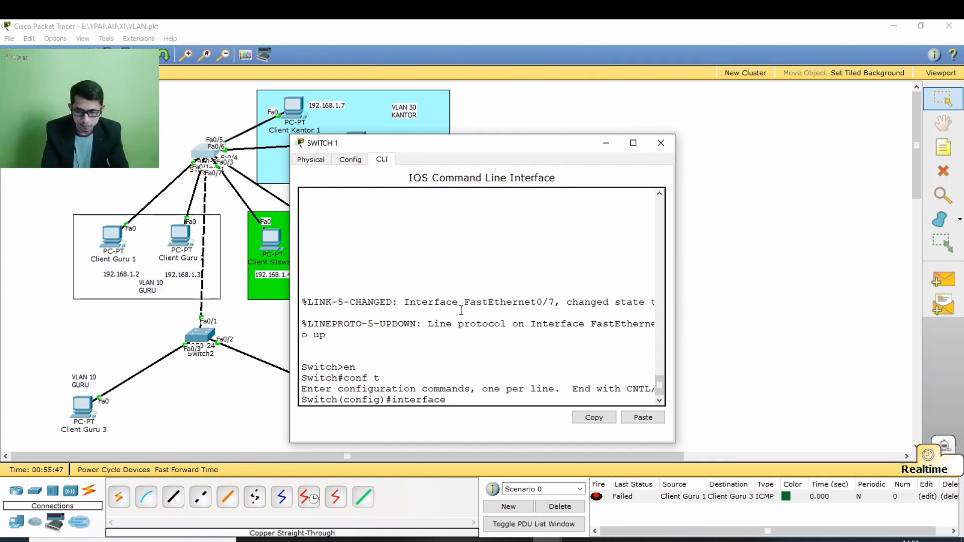
type(" fa0")
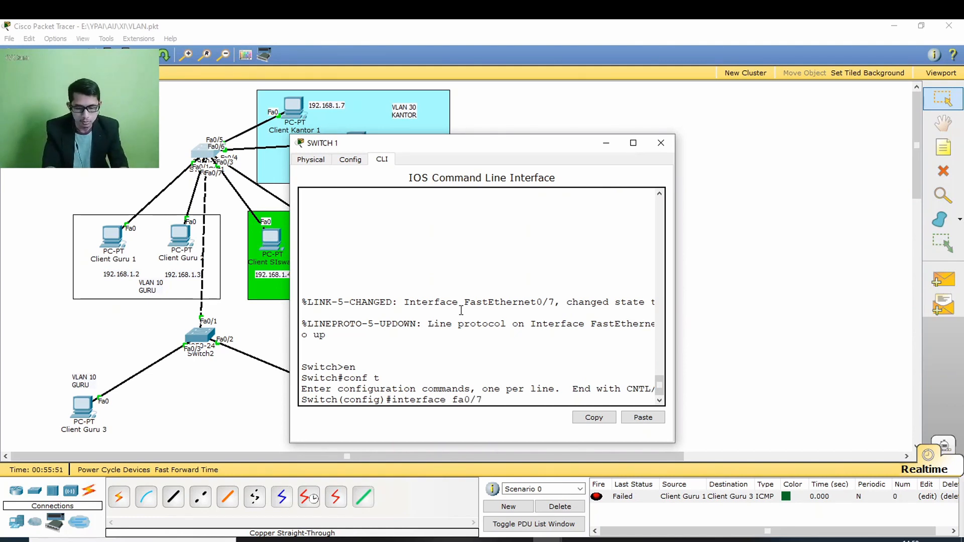
type("/7")
key("Return")
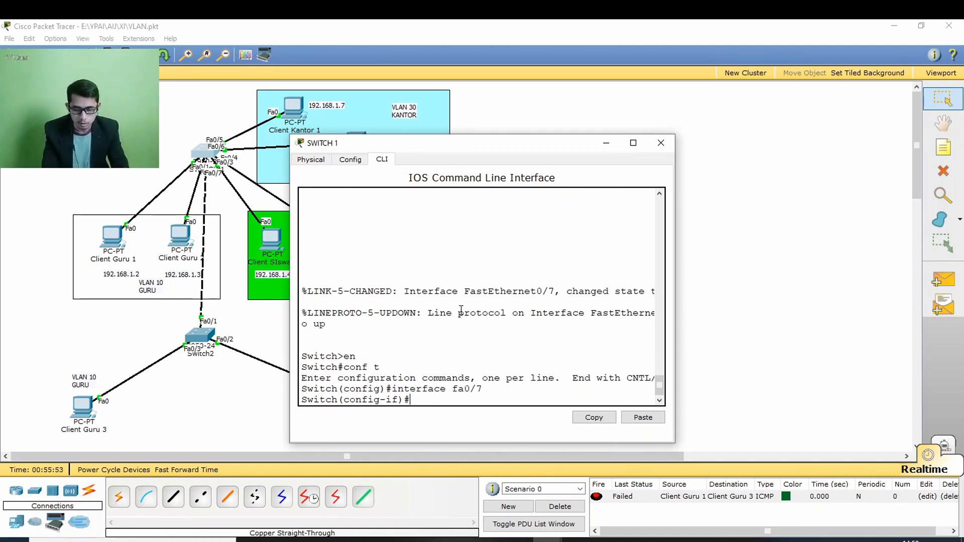
type("sw")
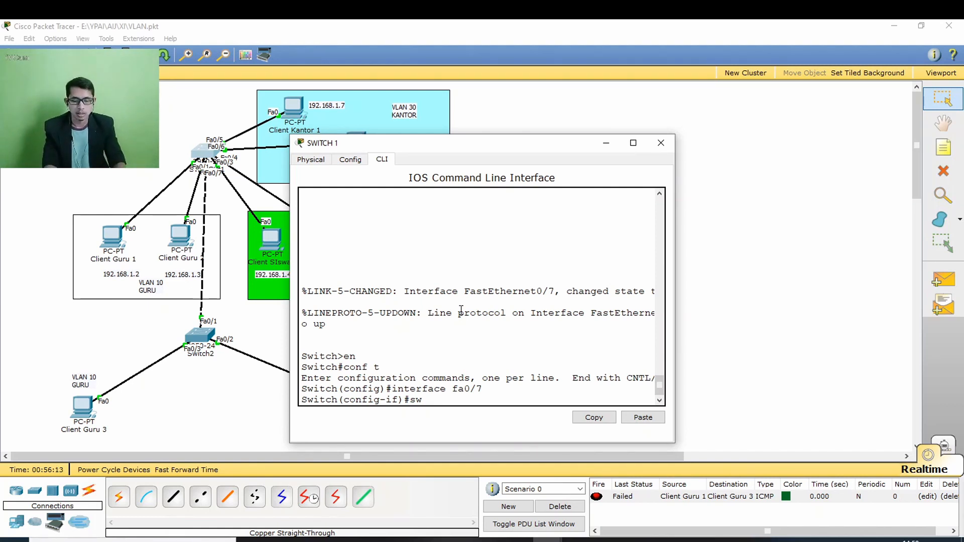
type("mode")
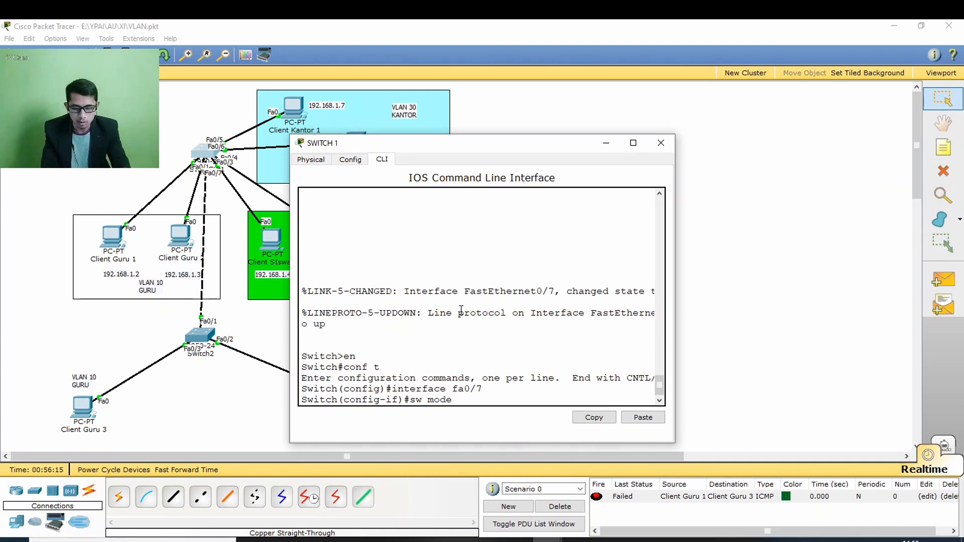
type(" trunk")
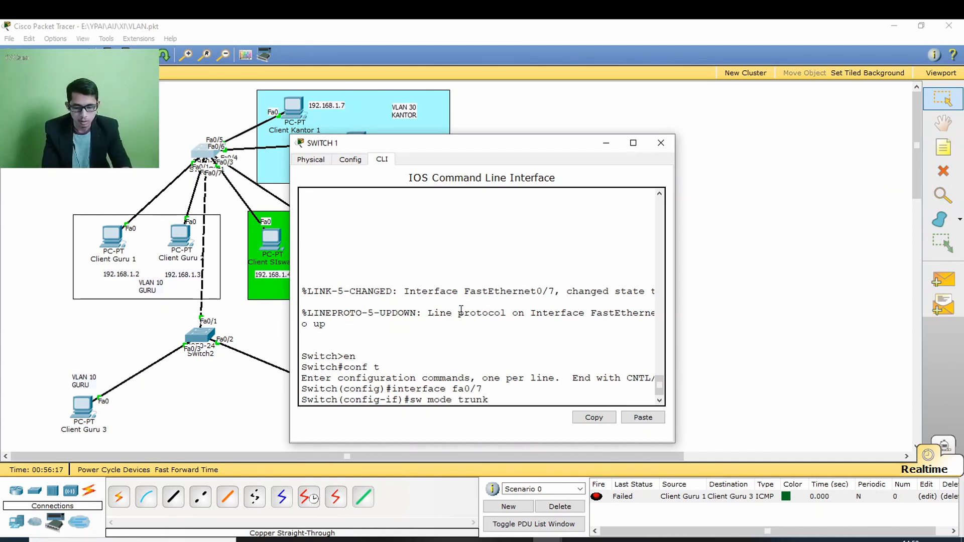
key("Return")
key("Return")
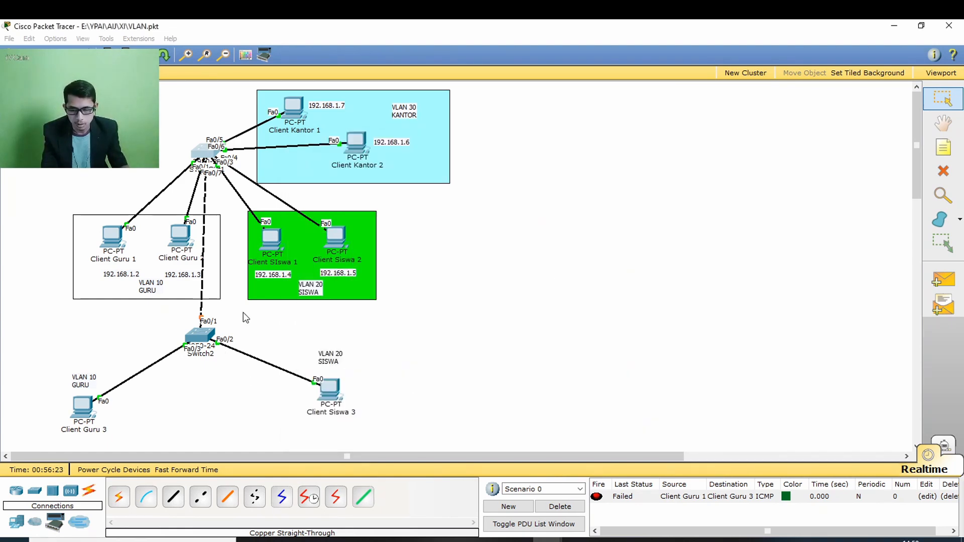
left_click(243, 313)
- Open Switch2's command line and enter the configuration of interface fa0/1
left_click(203, 336)
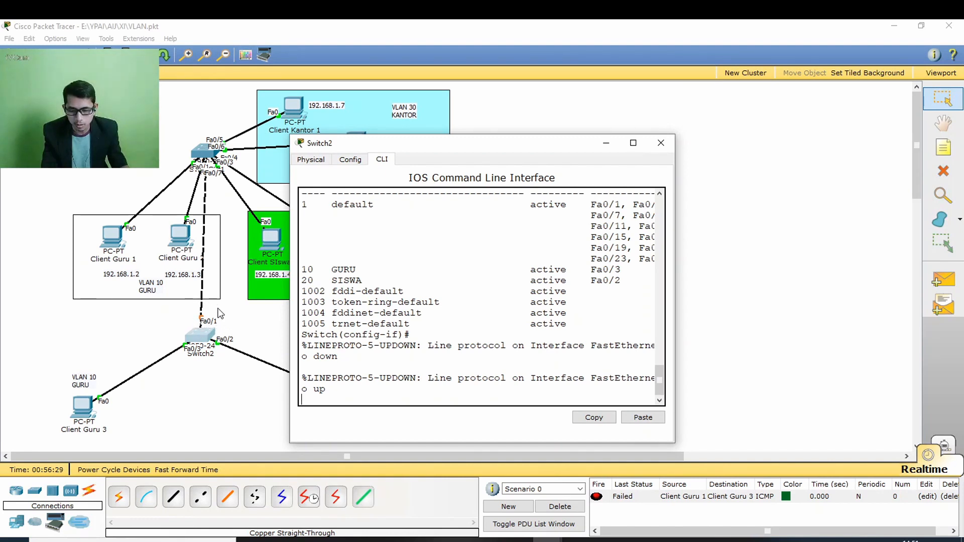
key("Return")
type("en")
key("Return")
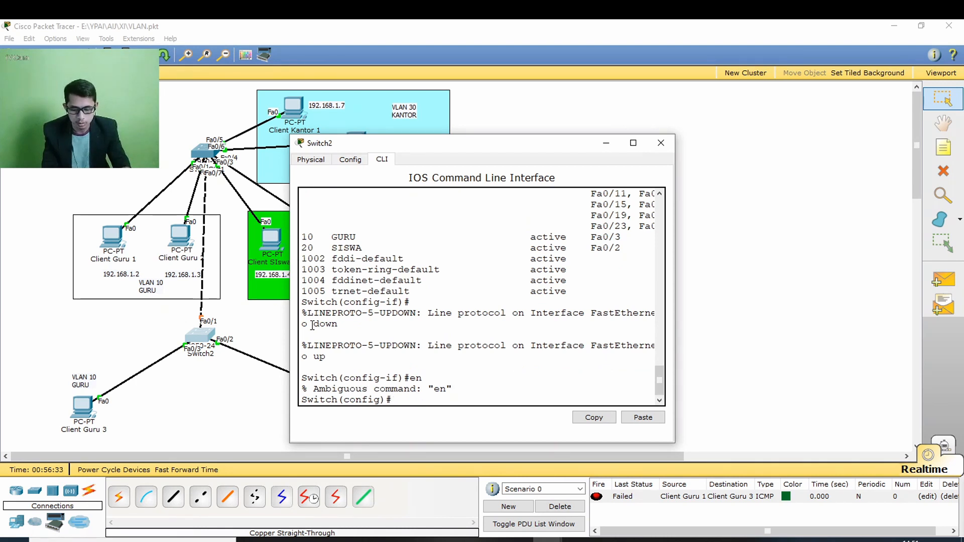
type("interfac")
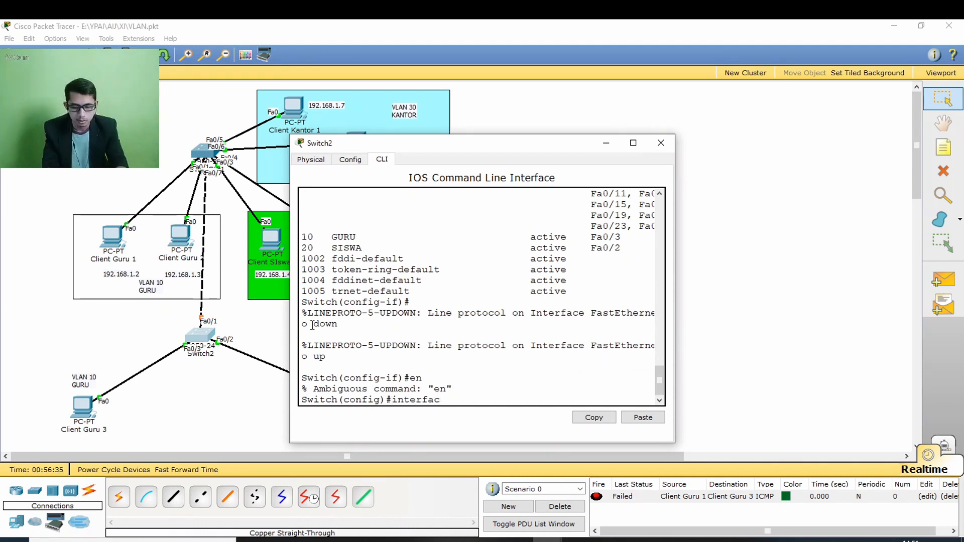
type("e fa0/1")
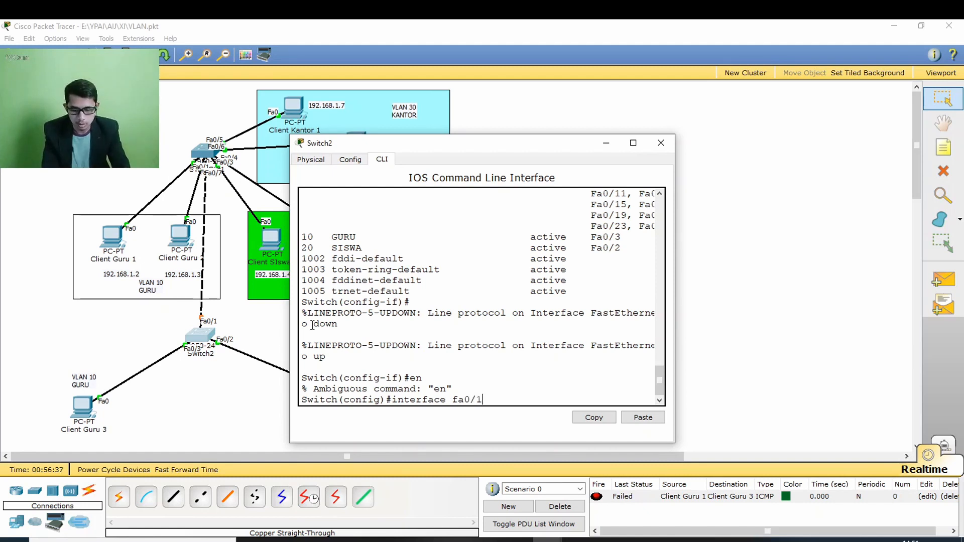
key("Return")
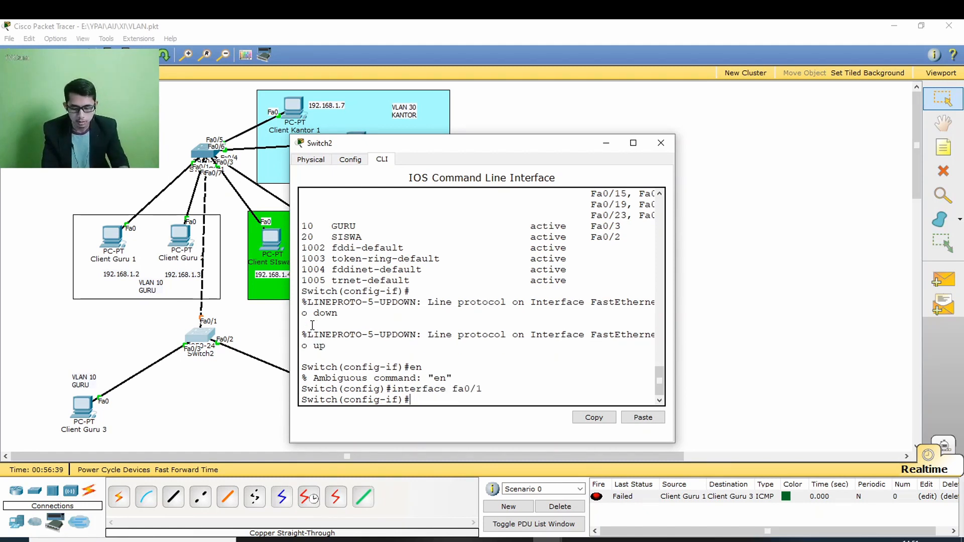
- Set Switch2's fa0/1 to switchport mode trunk, exit the interface configuration and dismiss the switch's window
type("sw")
key("Tab")
type("mo")
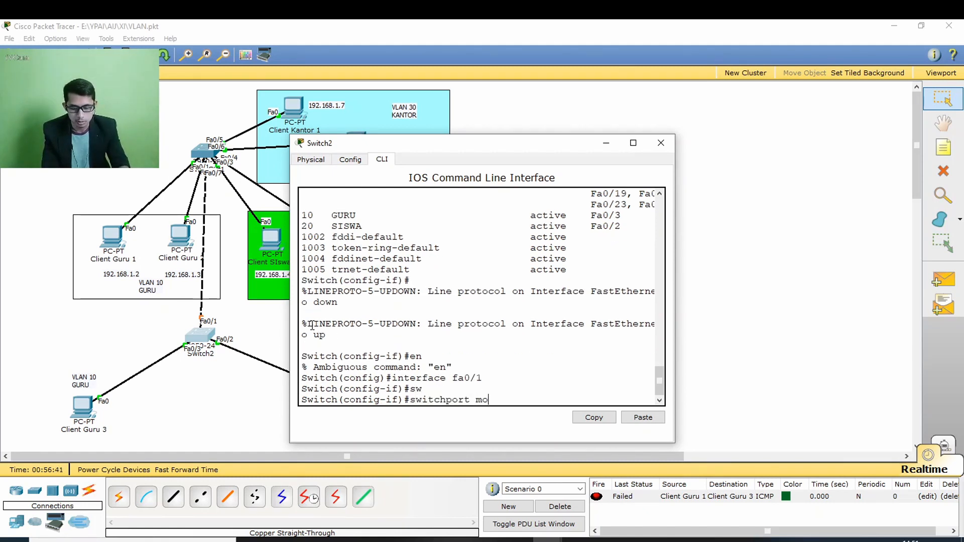
type("de trunk")
key("Return")
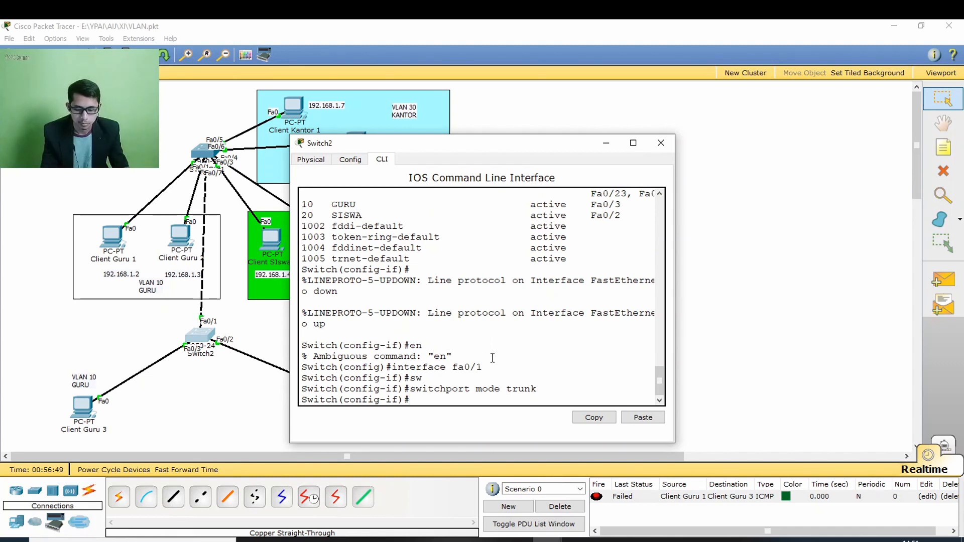
type("x")
key("Return")
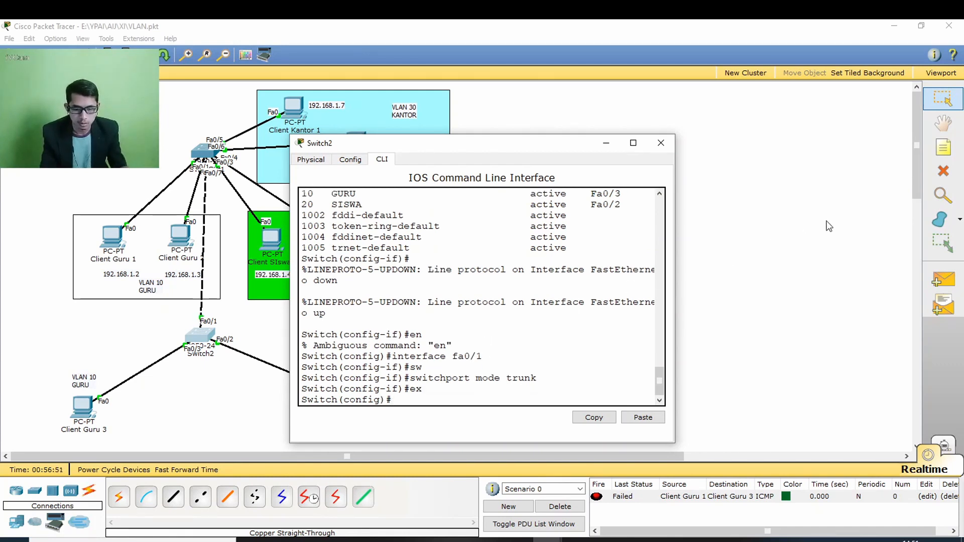
left_click(824, 221)
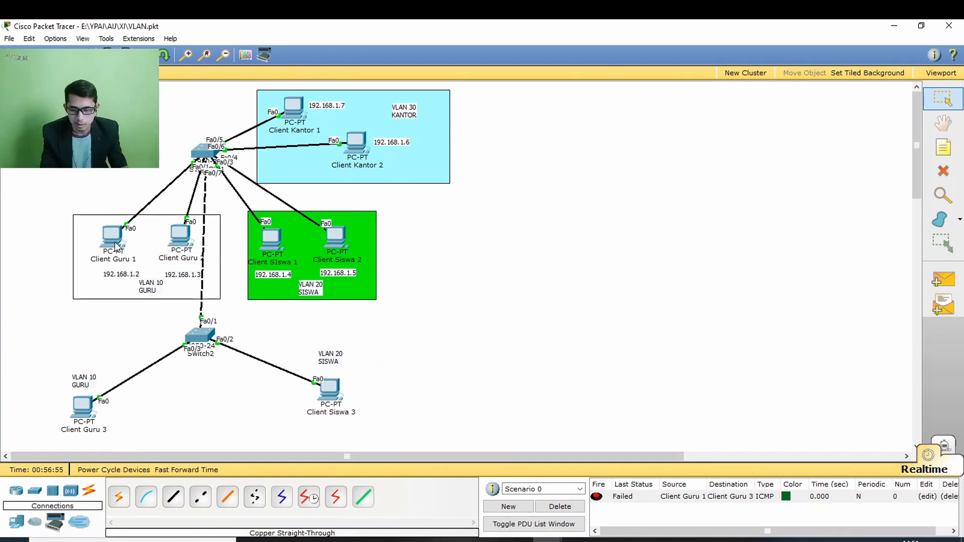
- Retest the VLAN 10 link by pinging 192.168.1.8 from Client Guru 1's command prompt, and close its window
mouse_move(116, 245)
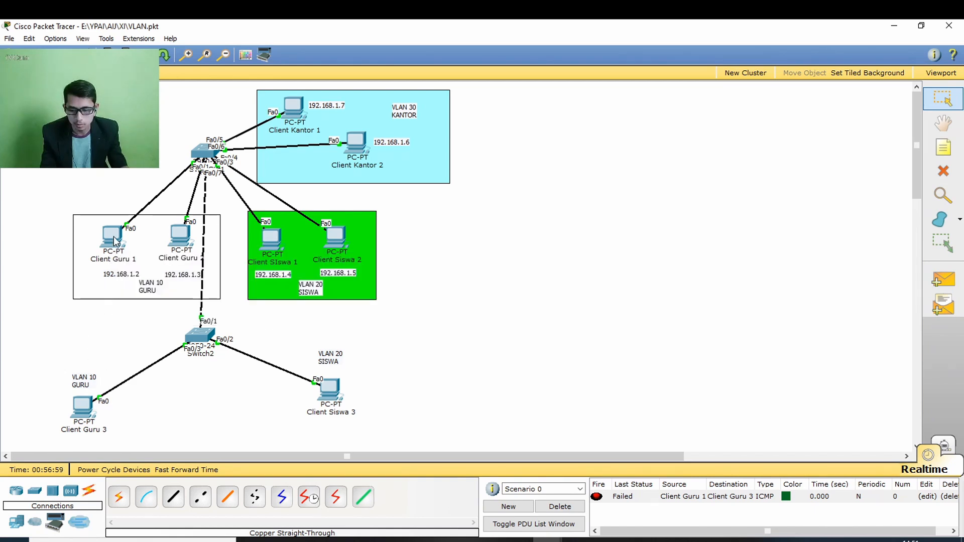
left_click(116, 242)
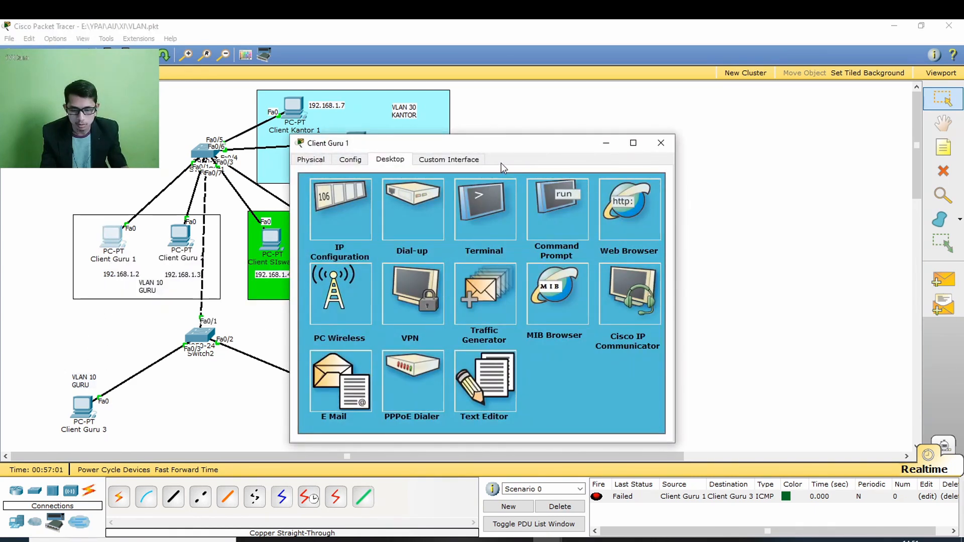
left_click(562, 220)
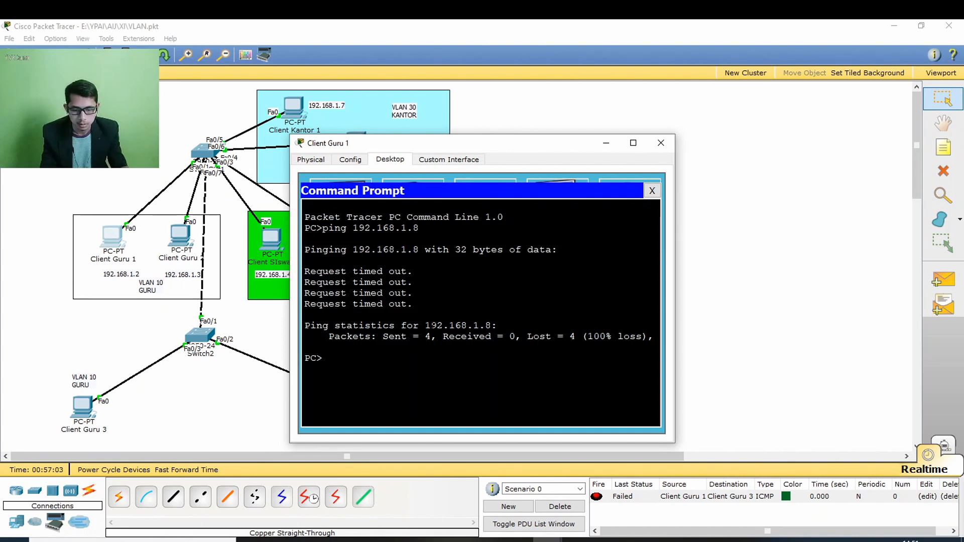
type("ping 192.")
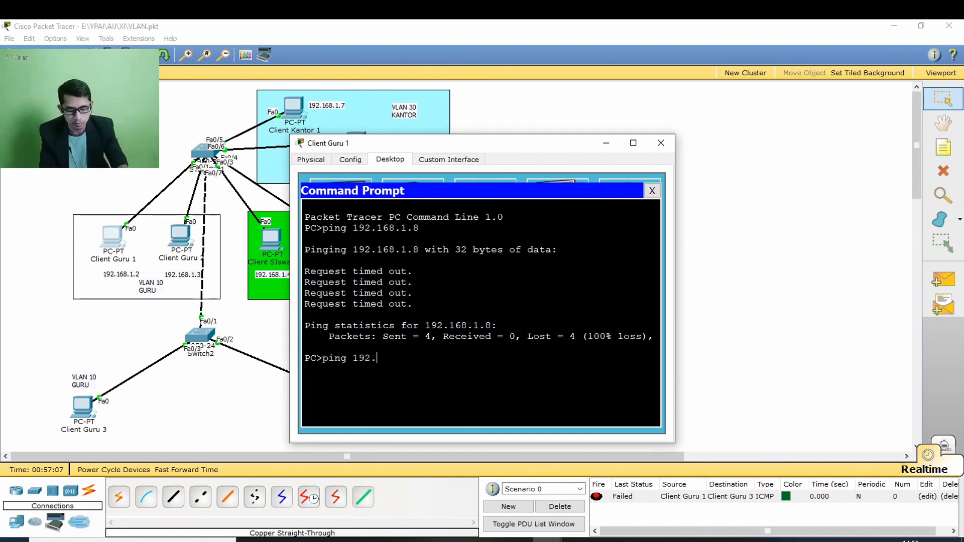
type("168.1")
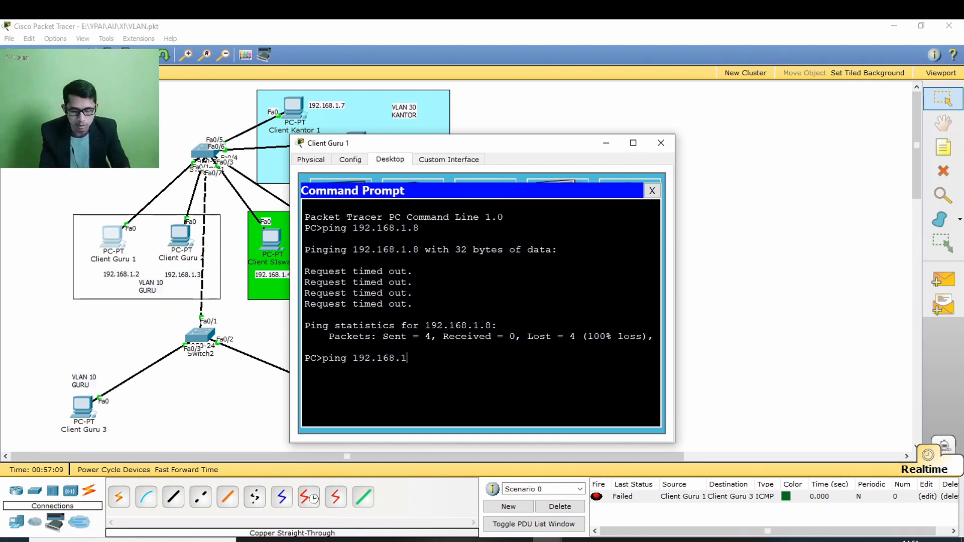
type(".8")
key("Return")
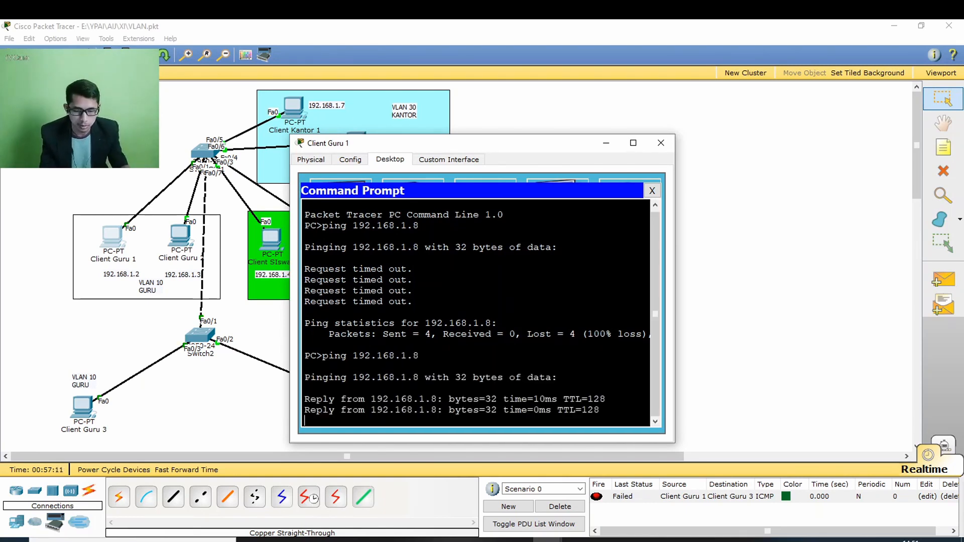
left_click_drag(544, 135, 542, 64)
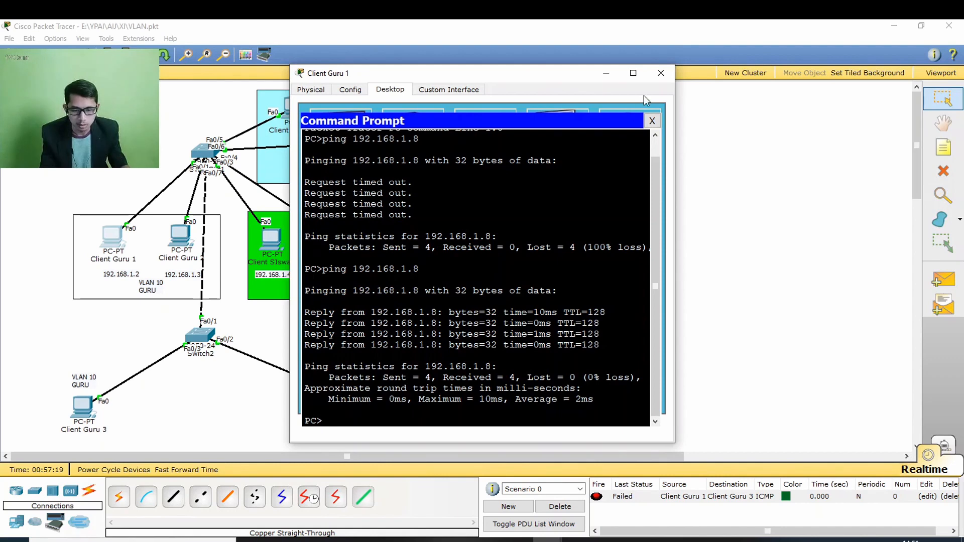
left_click(660, 73)
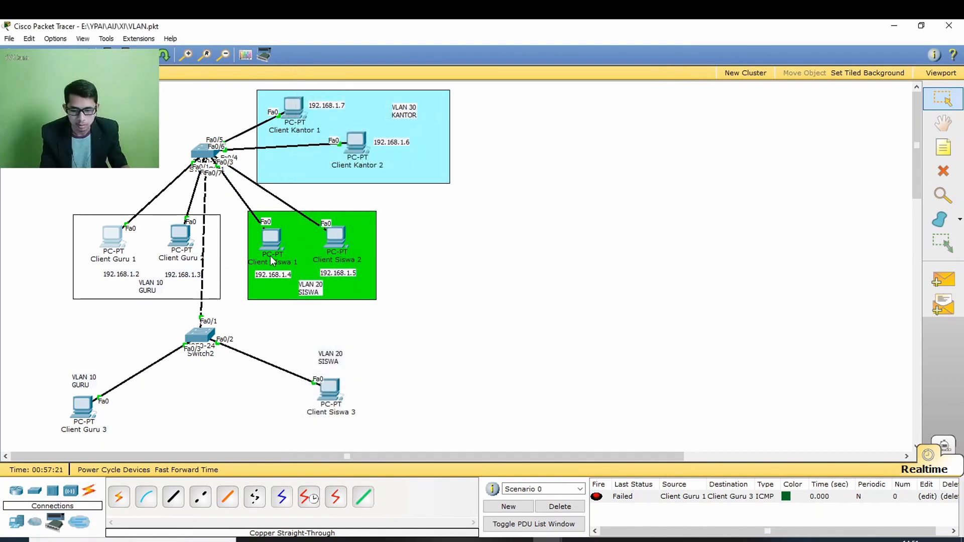
- Test the VLAN 20 link by pinging 192.168.1.9 from Client Siswa 1's command prompt, and return to the workspace
left_click(275, 238)
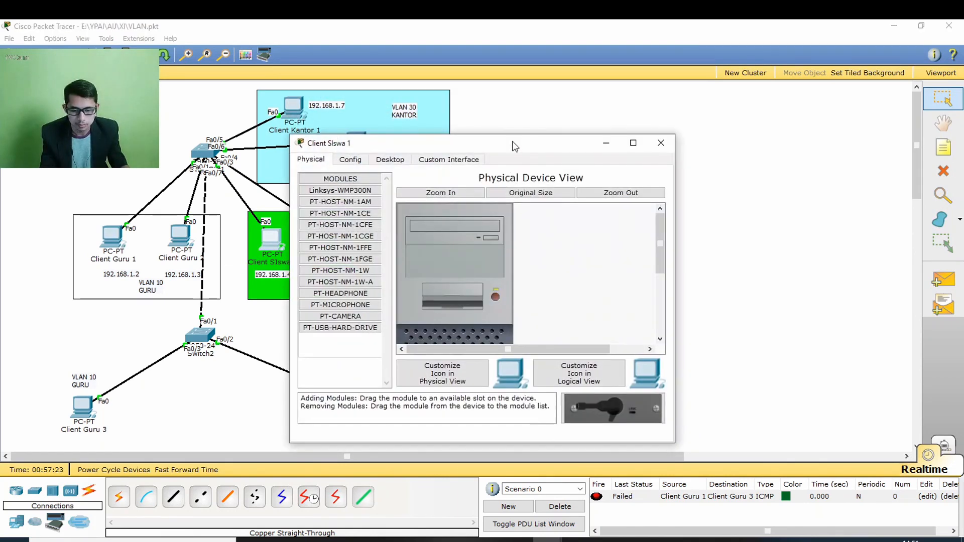
left_click_drag(512, 137, 715, 100)
left_click(609, 120)
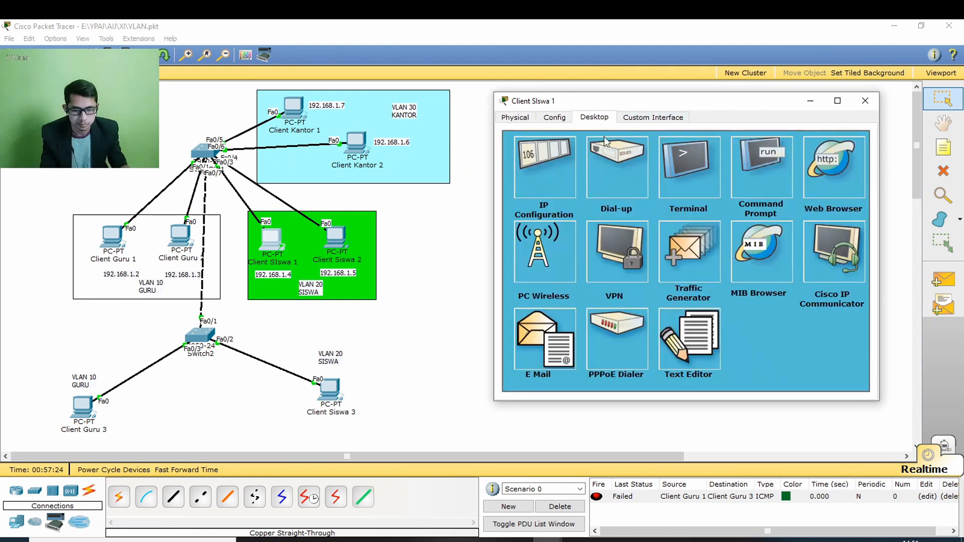
left_click(755, 170)
type("ng ")
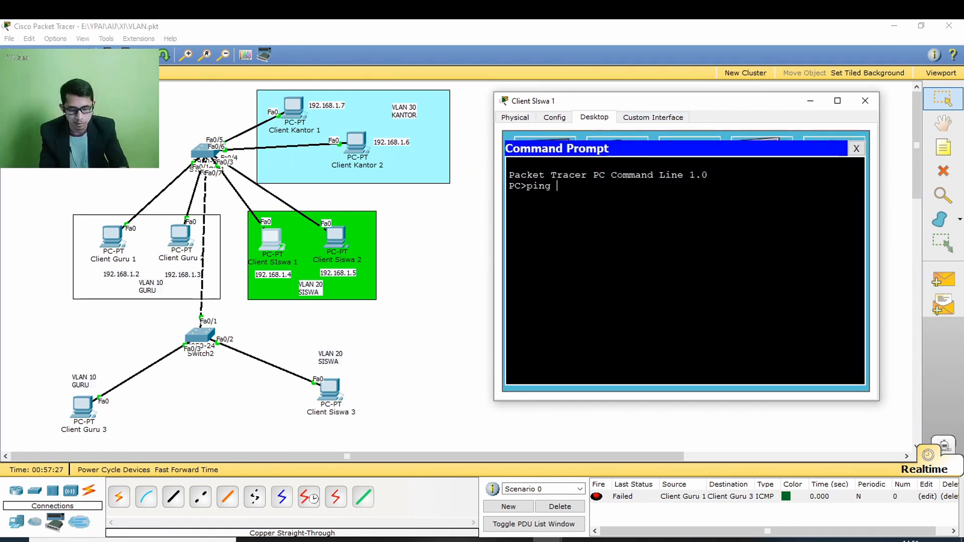
type("192.168.1.9")
key("Return")
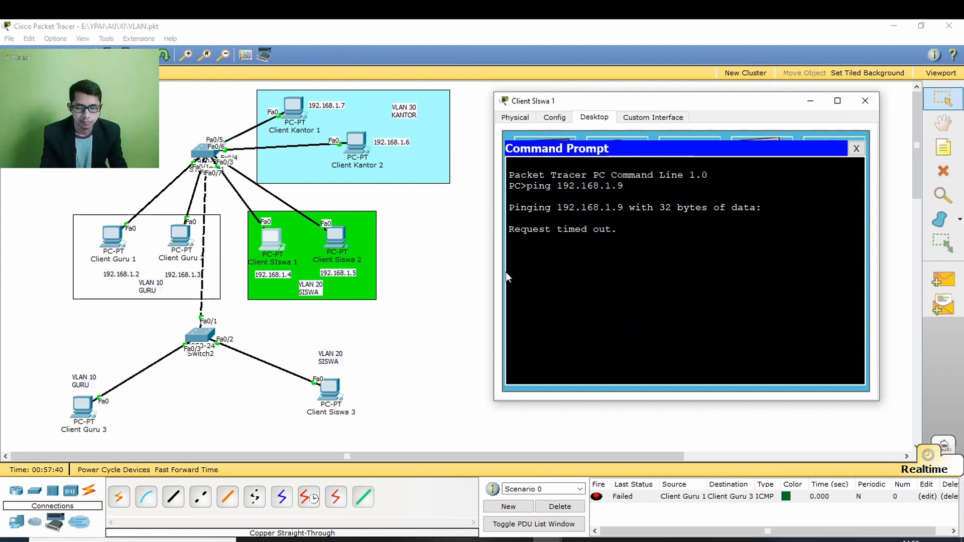
left_click(445, 286)
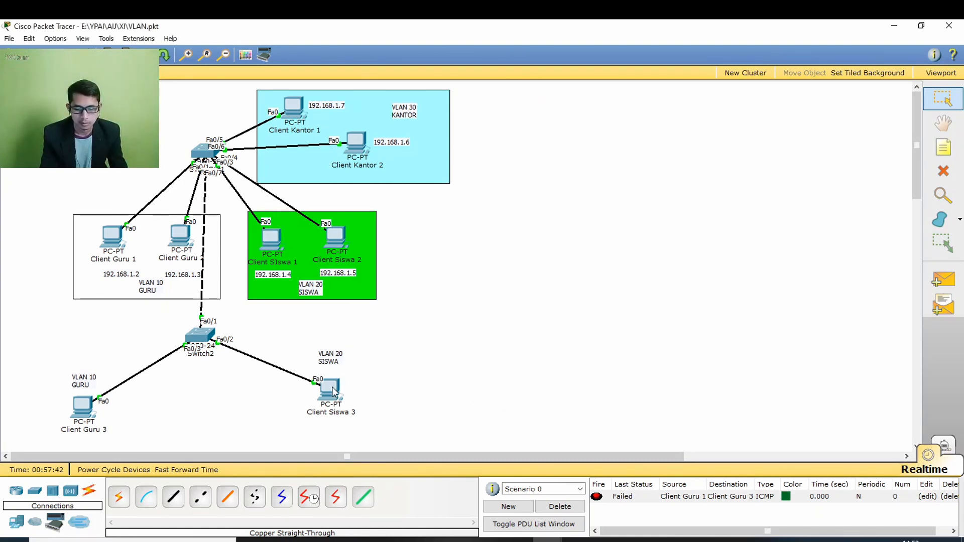
- List Switch2's VLANs and their ports with do sh vlan brief, and return to the workspace
mouse_move(333, 391)
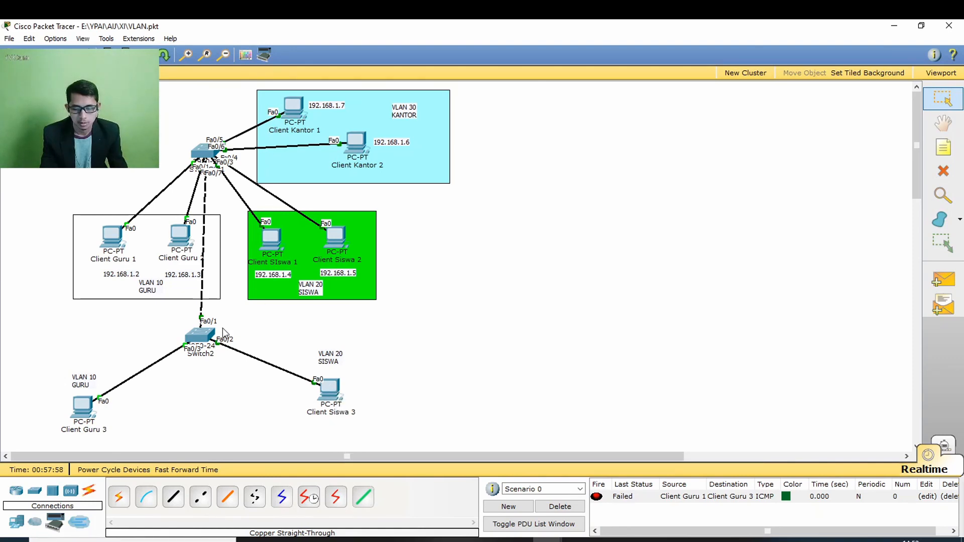
left_click(201, 335)
left_click_drag(435, 139, 646, 114)
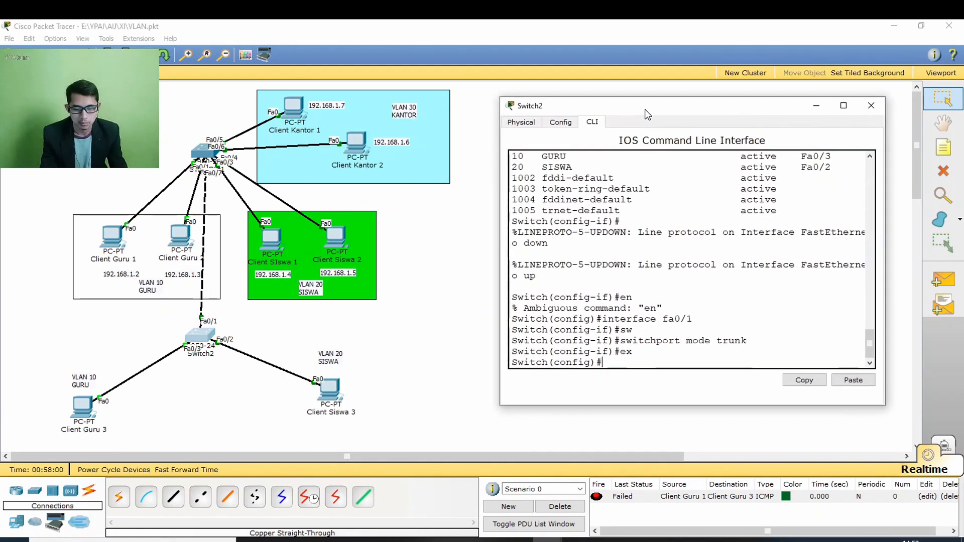
type("do sh van br")
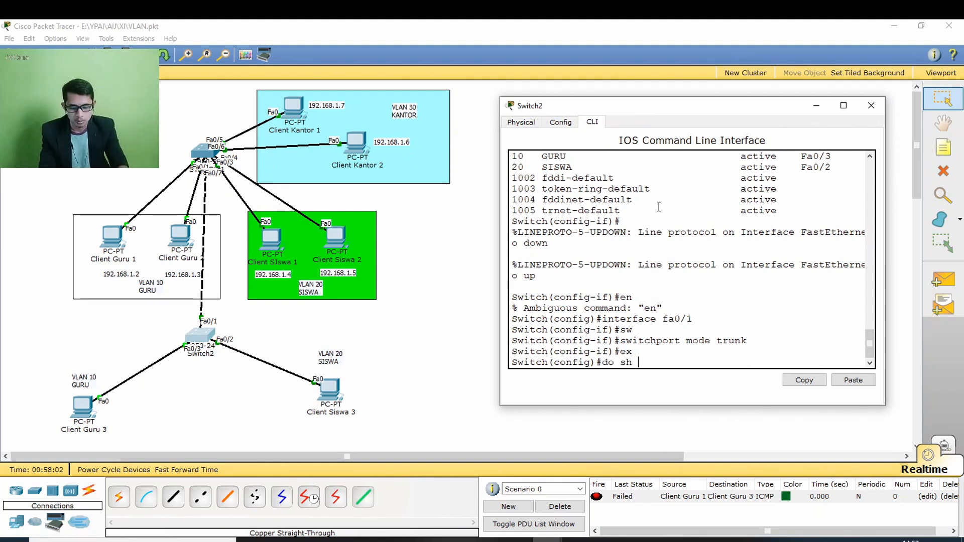
key("BackSpace")
key("BackSpace")
key("BackSpace")
key("BackSpace")
key("BackSpace")
type("lan")
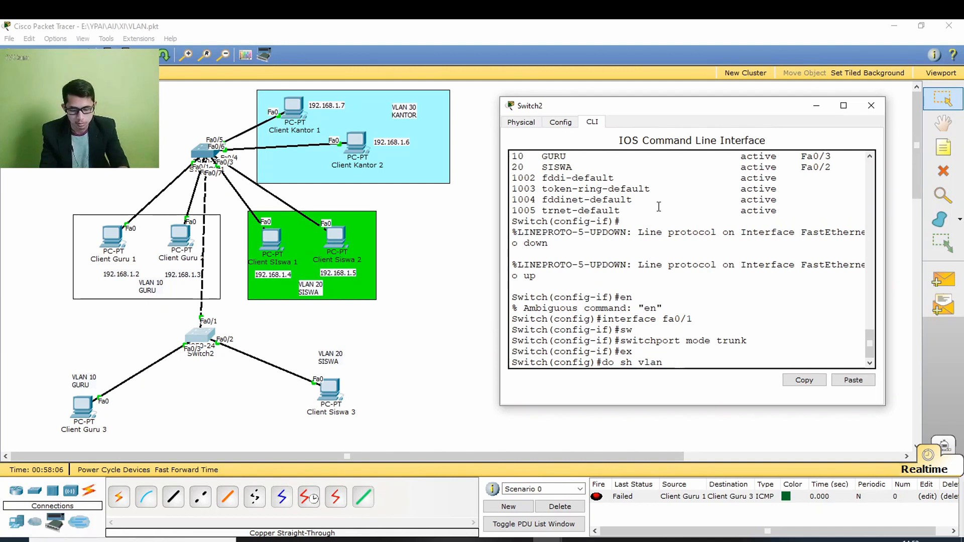
type(" brief")
key("Return")
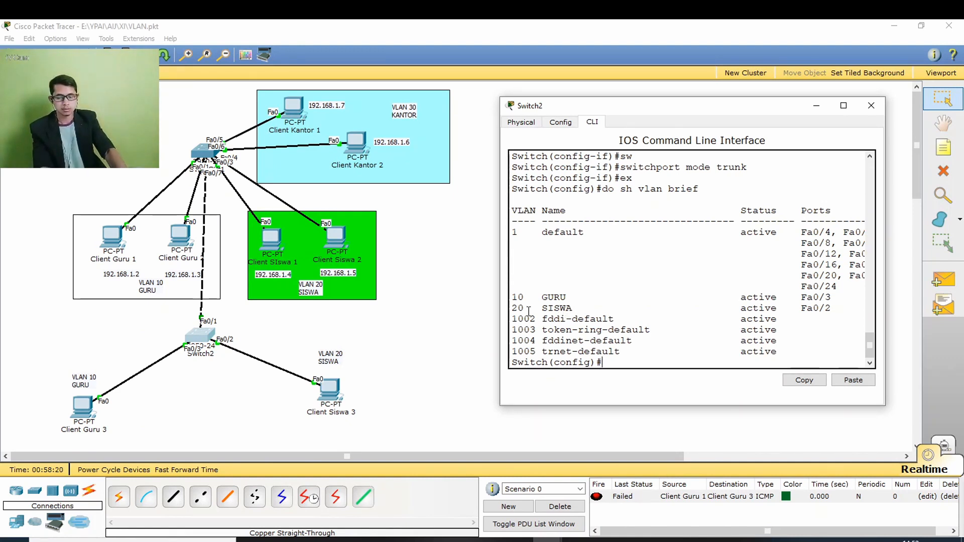
left_click(196, 386)
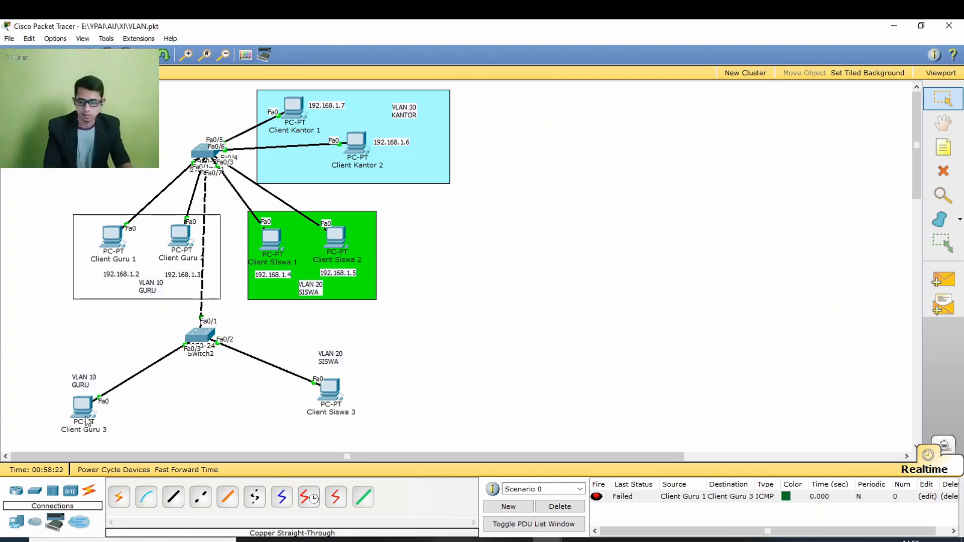
- Set Client Siswa 3's IP address to 192.168.1.9 in its IP configuration and dismiss the client's window
mouse_move(86, 412)
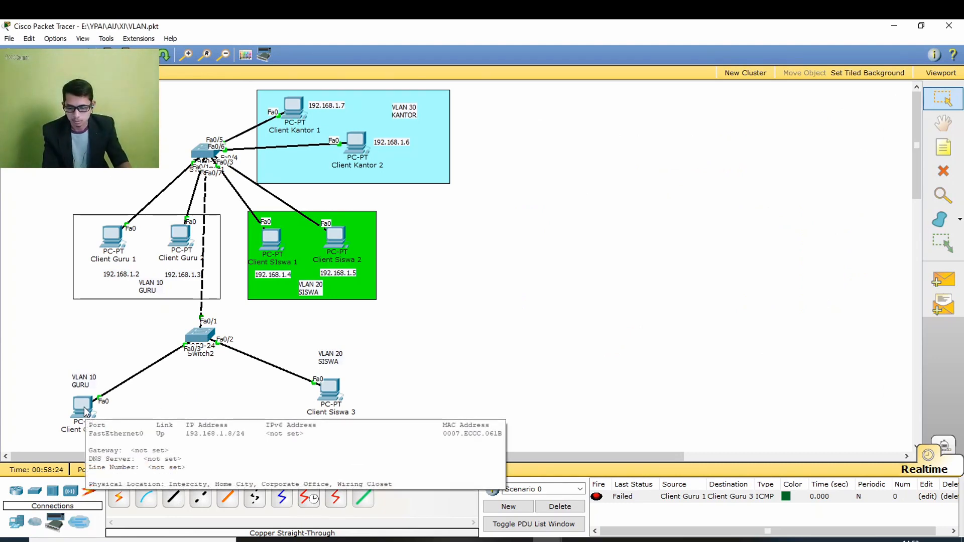
left_click(328, 387)
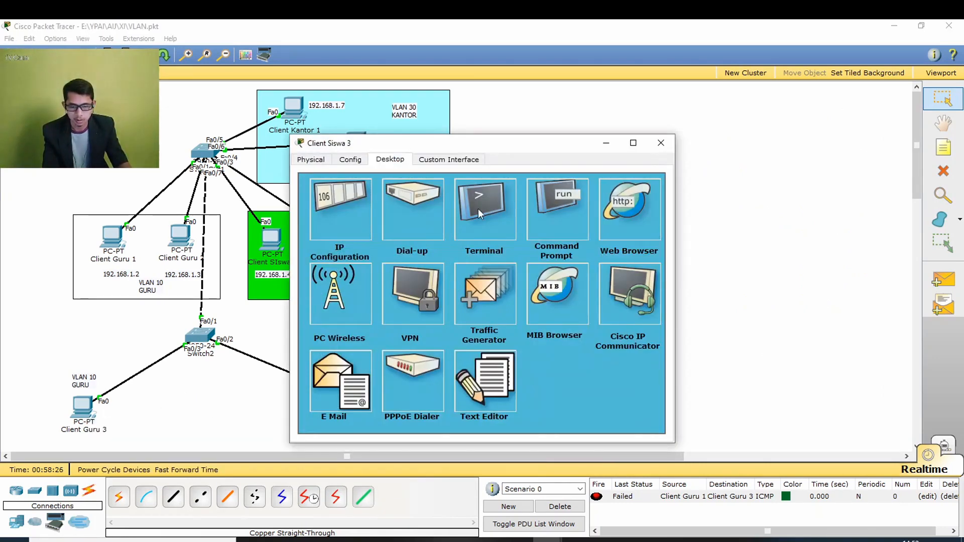
left_click(357, 217)
left_click(467, 226)
key("BackSpace")
type("68.1.9")
left_click(579, 166)
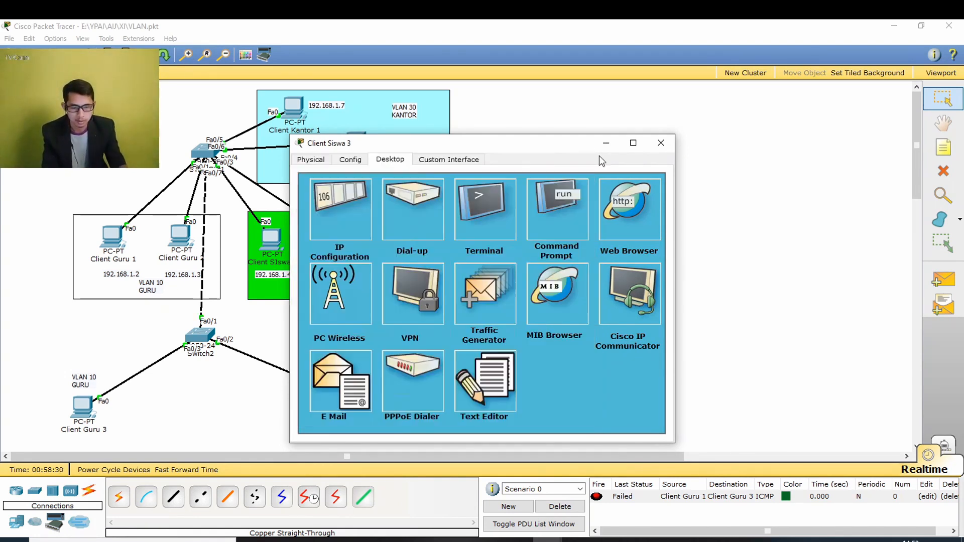
left_click(661, 142)
- Retest the VLAN 20 link by pinging 192.168.1.9 again from Client Siswa 1, and return to the workspace
left_click(280, 242)
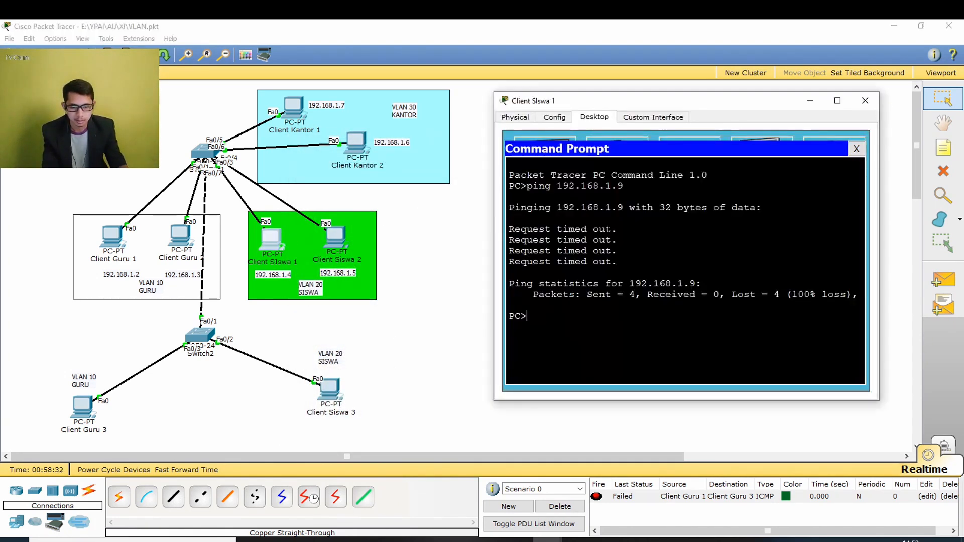
type("pin")
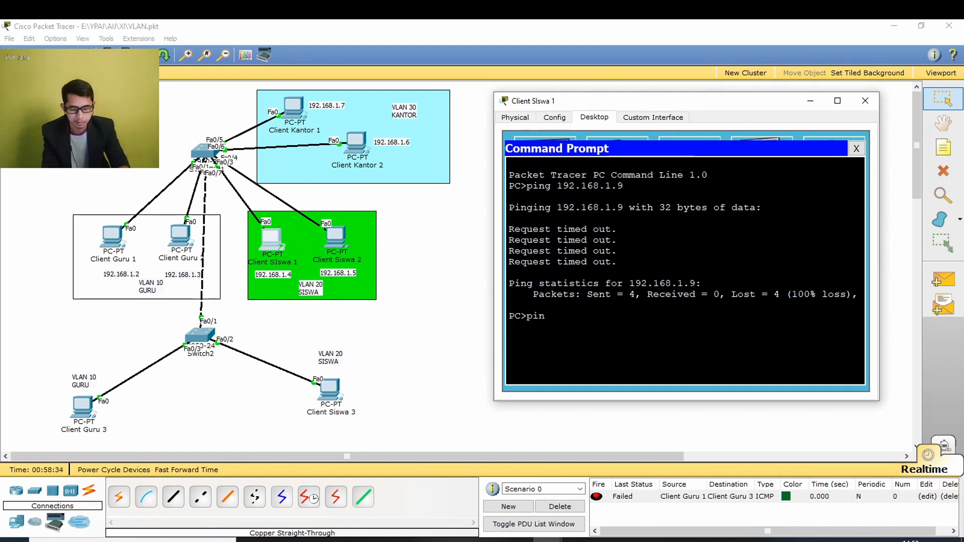
type("g 192.168.1.9")
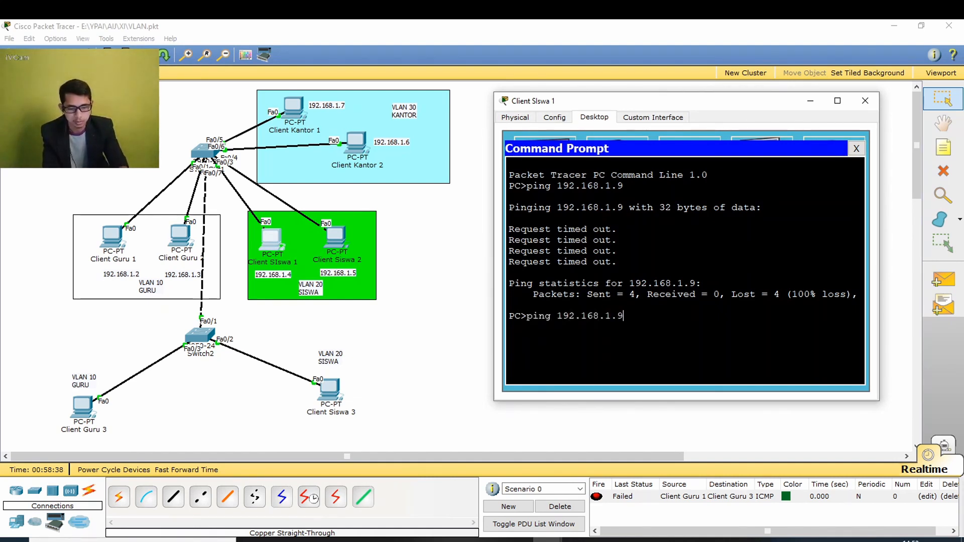
key("Return")
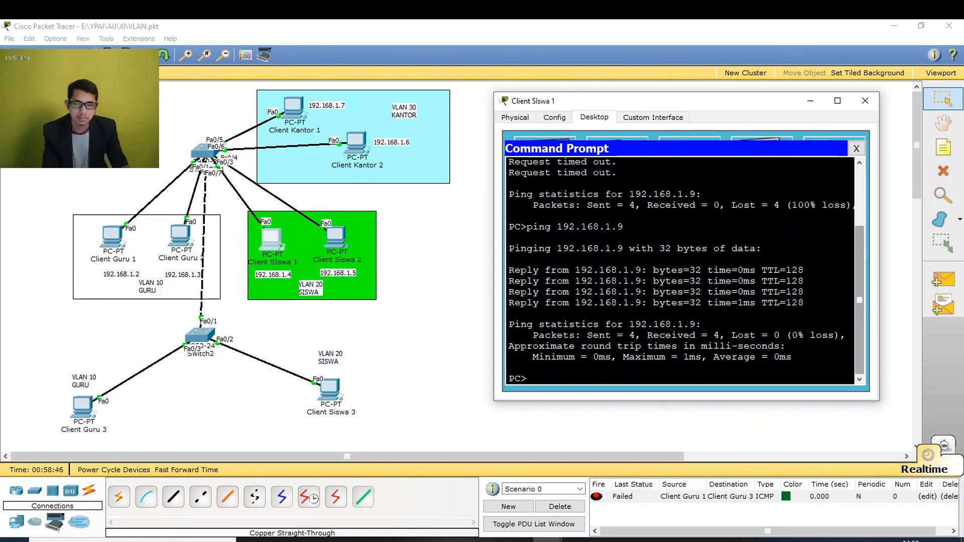
left_click(437, 278)
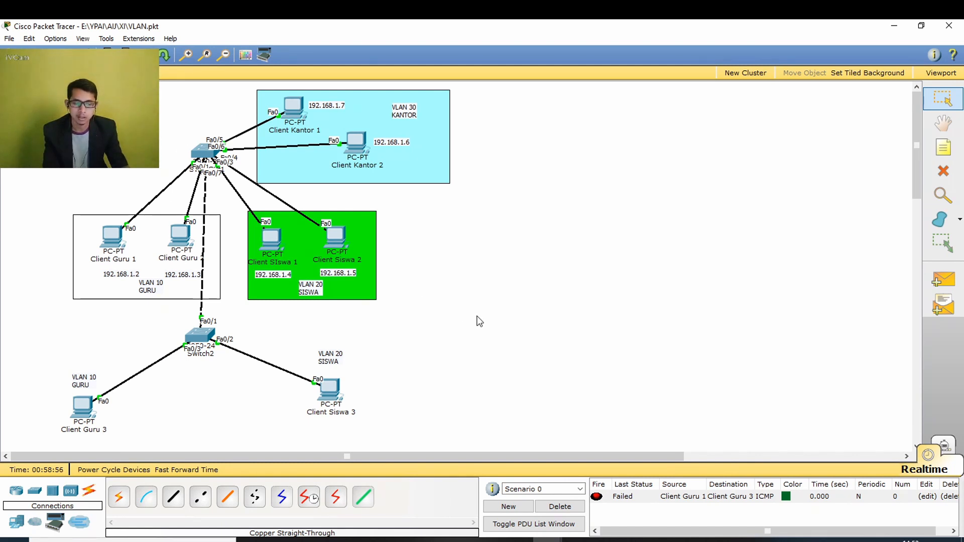
- Try to delete the Client Guru 1 to Client Guru 3 ICMP test entry, and go back to the selection tool
left_click(626, 500)
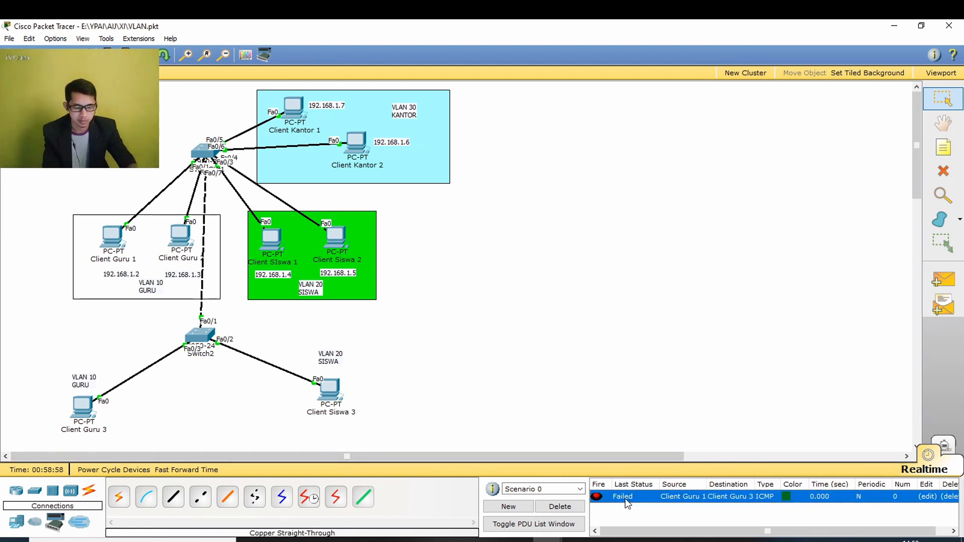
key("Delete")
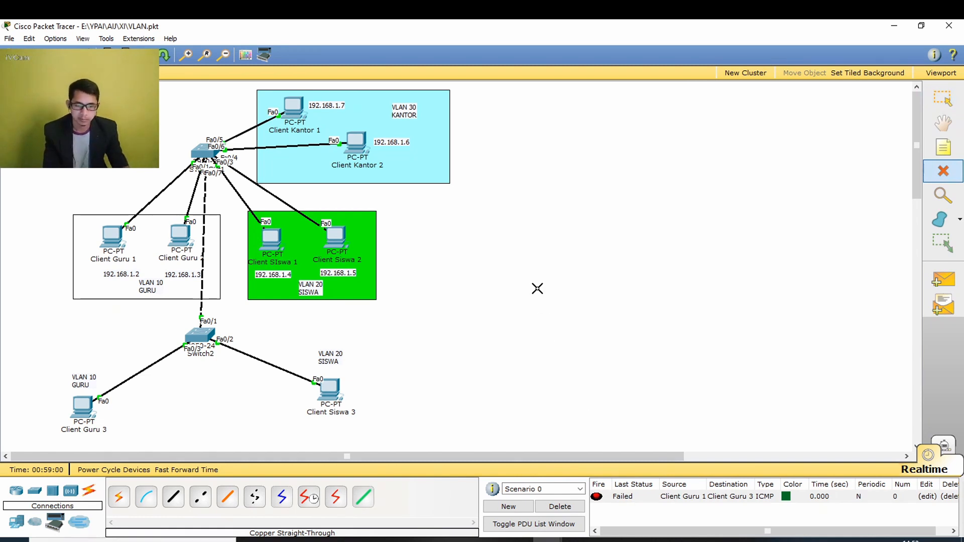
left_click(938, 104)
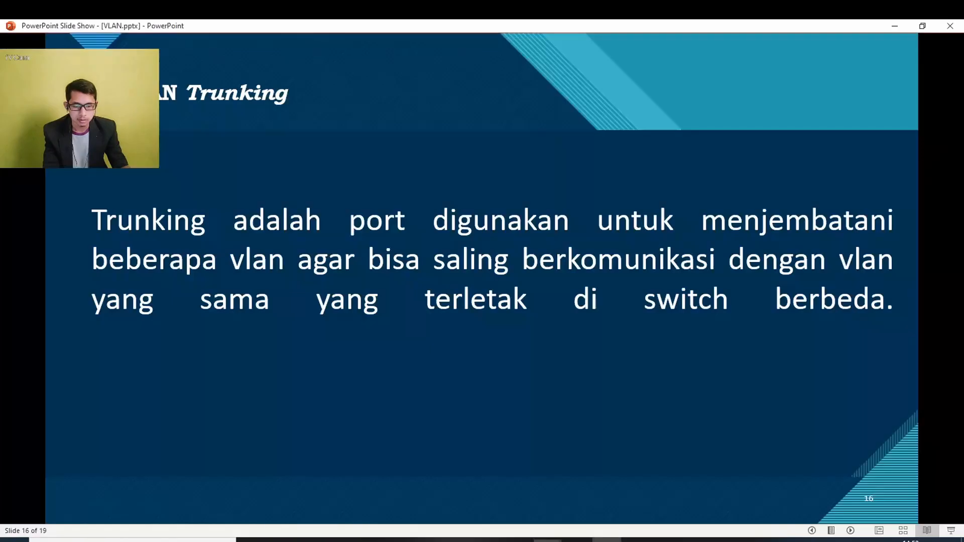
- Switch to the VLAN.pptx slide show in PowerPoint and advance to the Allowed Trunking slide
left_click(606, 540)
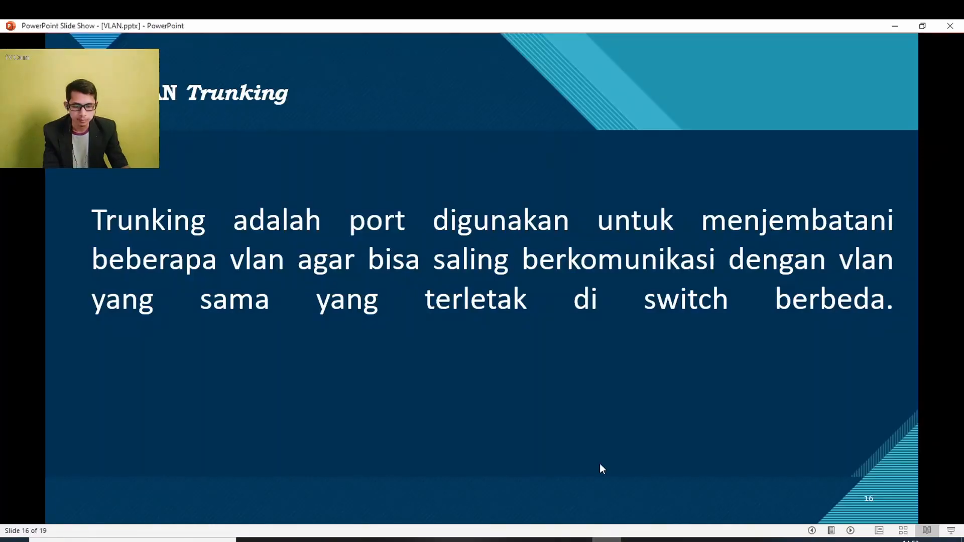
left_click(579, 416)
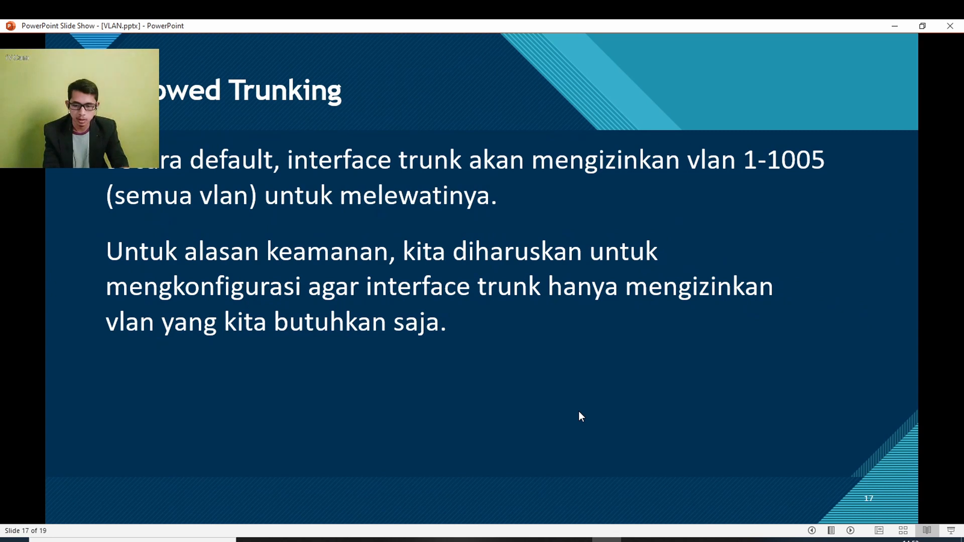
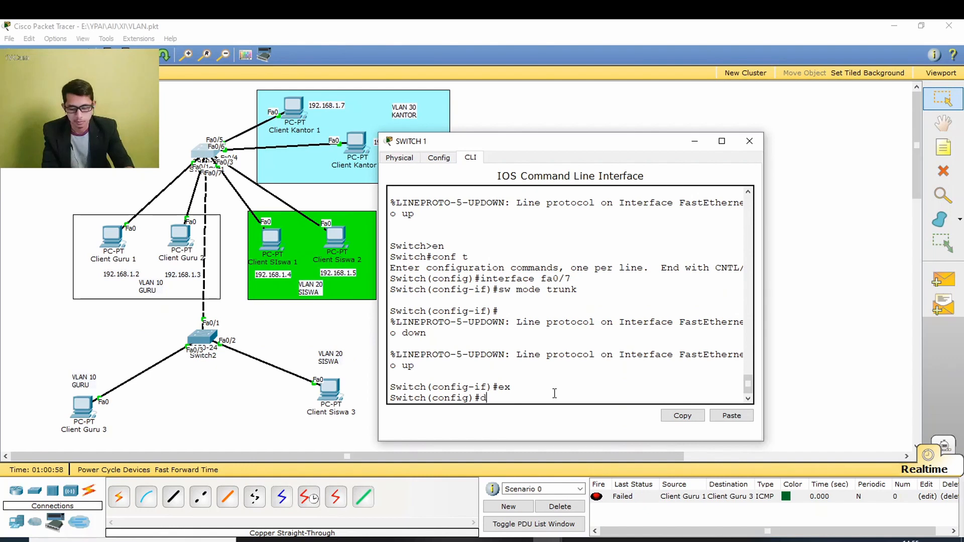
- Display SWITCH 1's trunk status with do show interface trunk, widen the window, and examine the VLANs allowed on the trunk
type("o show i")
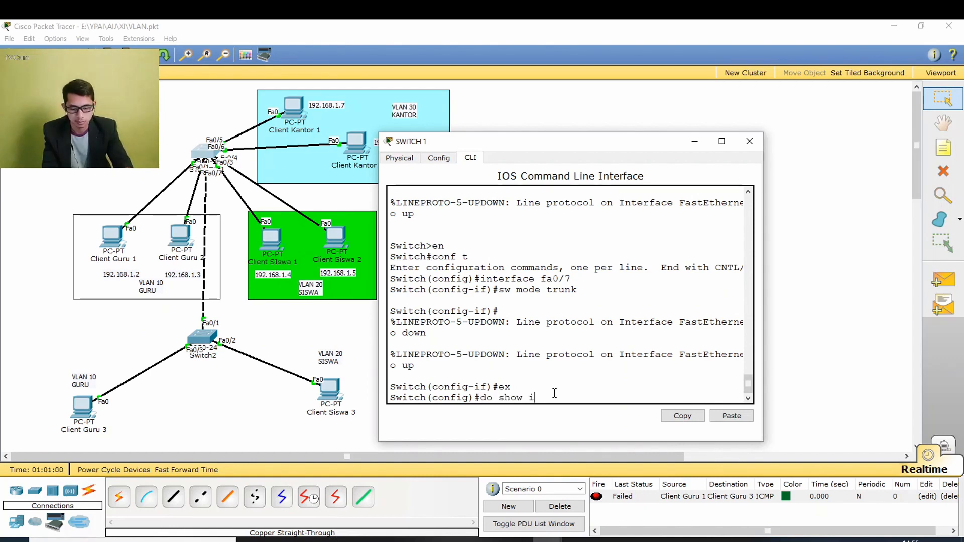
type("nterface tru")
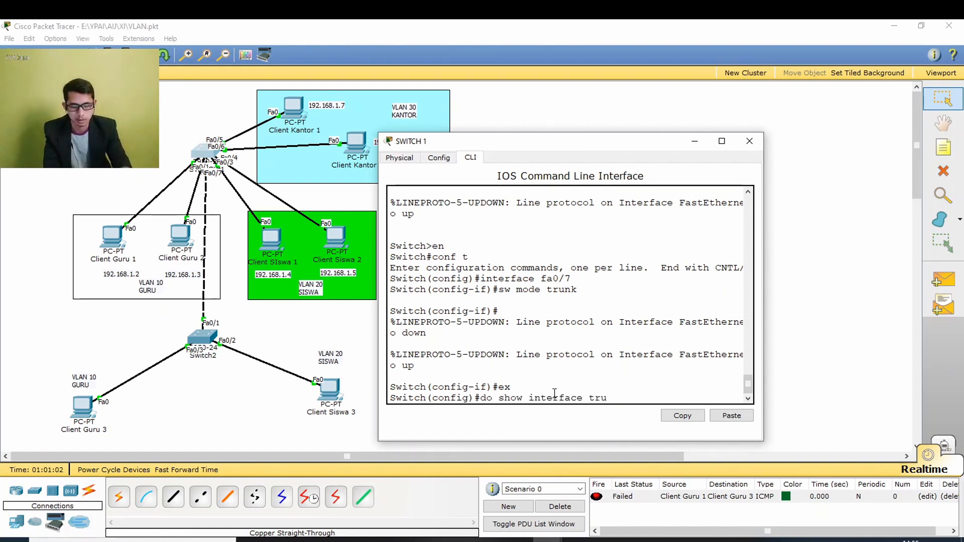
type("nk")
key("Return")
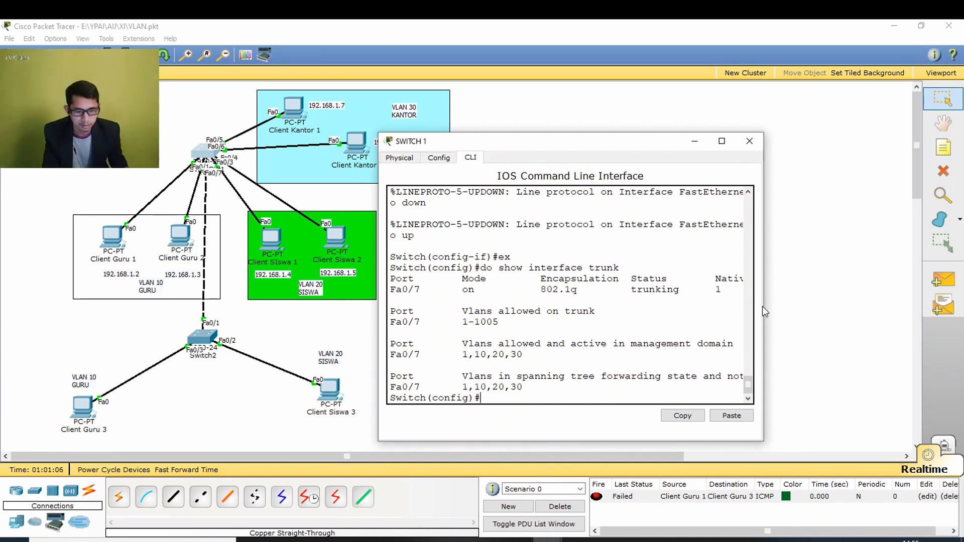
left_click_drag(761, 312, 856, 325)
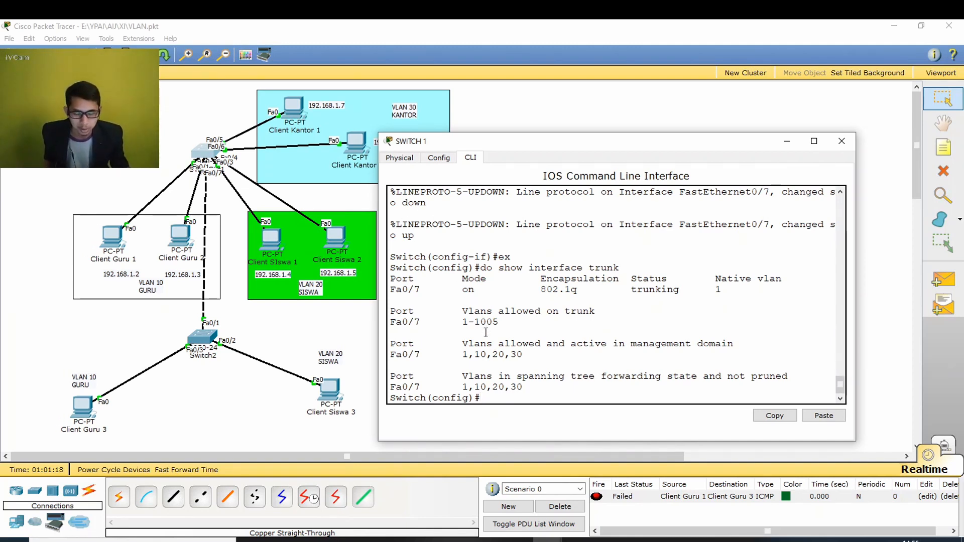
left_click_drag(462, 311, 513, 321)
left_click(505, 322)
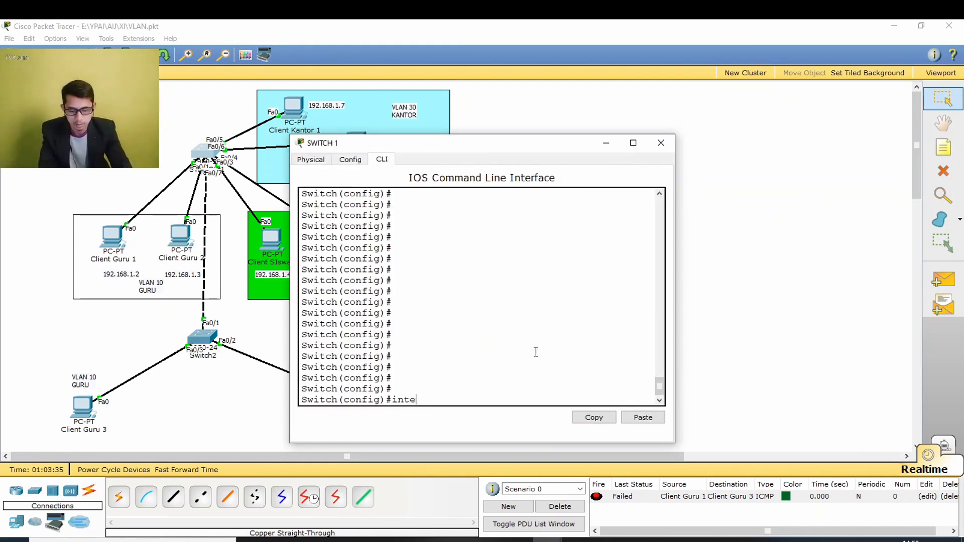
- Configure interface fa0/7 on SWITCH 1 to allow only VLAN 10 on the trunk
type("rface fa0")
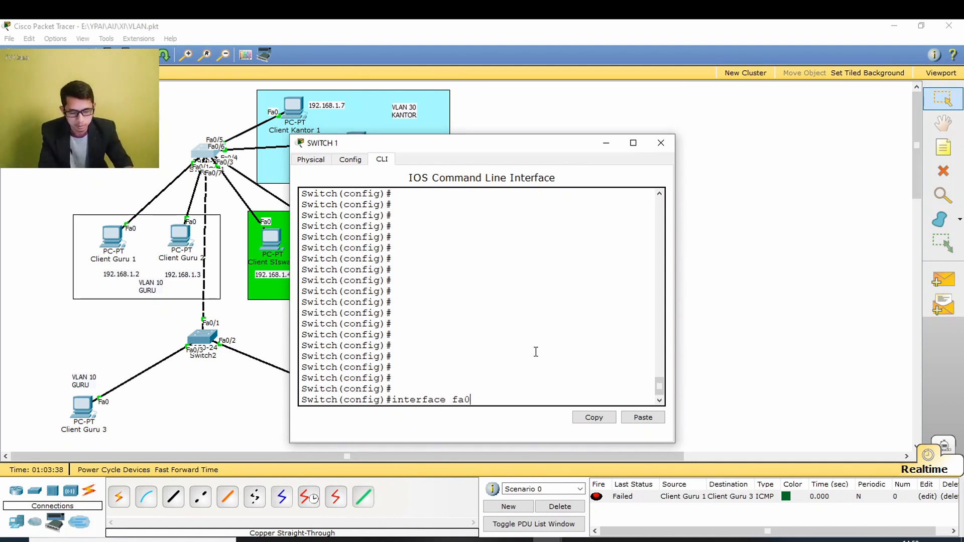
type("/7")
key("Return")
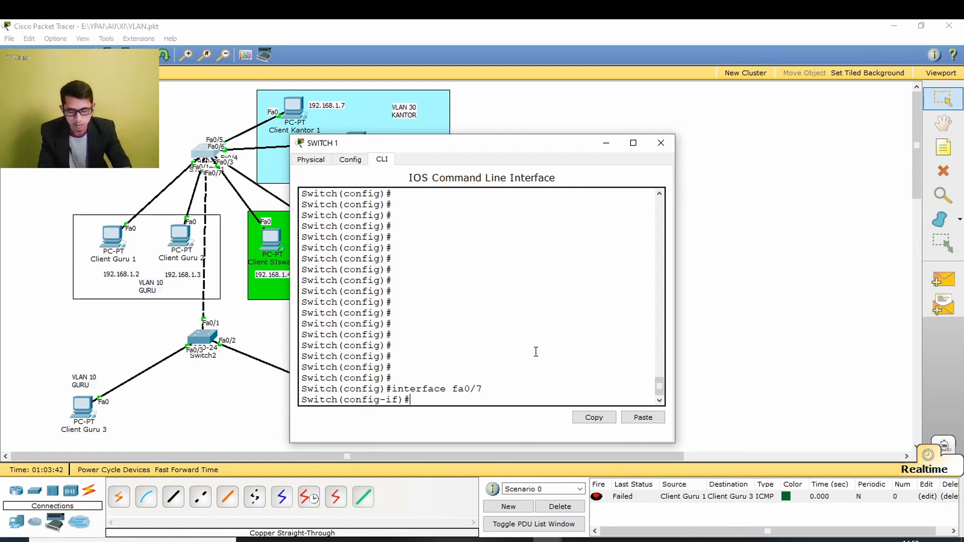
type("sw")
key("Tab")
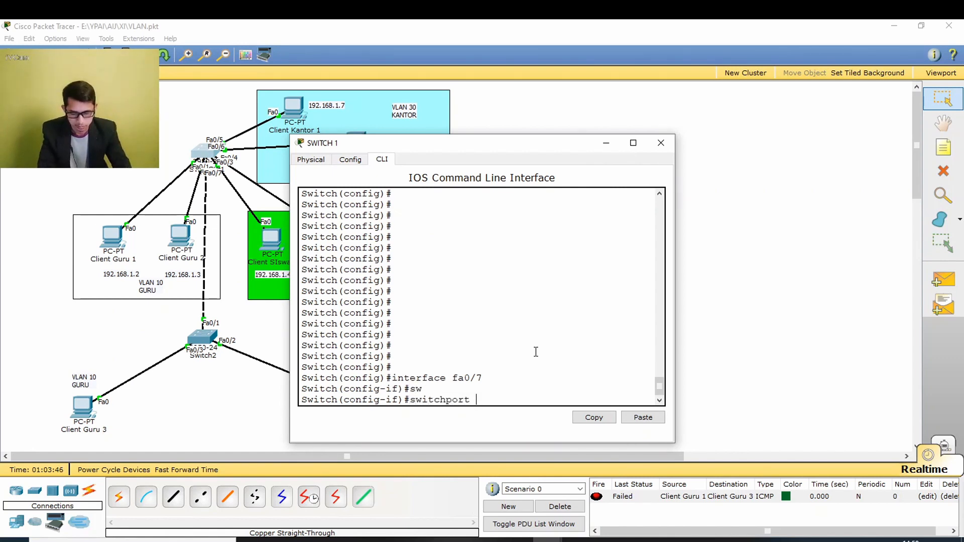
type("trunk all")
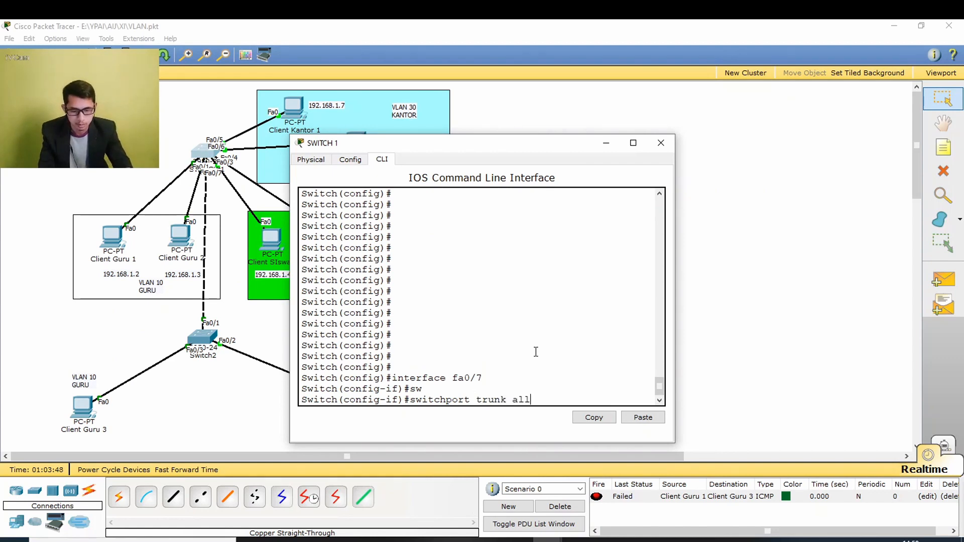
key("Tab")
type("vlan")
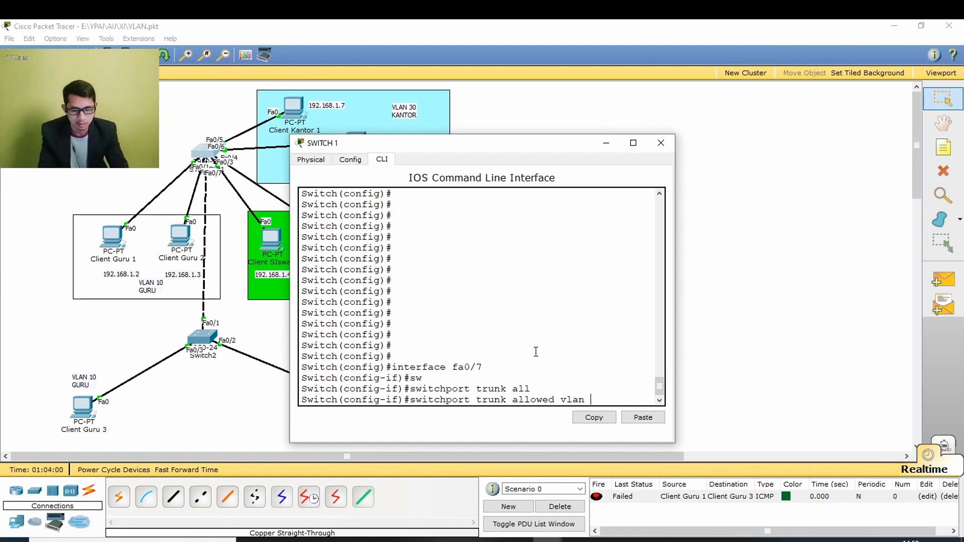
type("10")
key("Return")
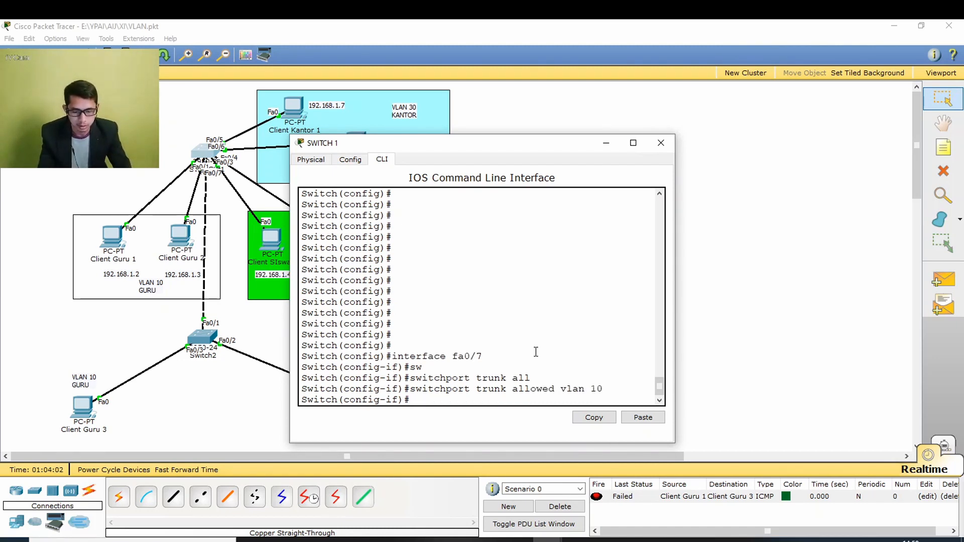
- Show SWITCH 1's interface trunk status to check the VLANs allowed on fa0/7, and return to the workspace
type("do ")
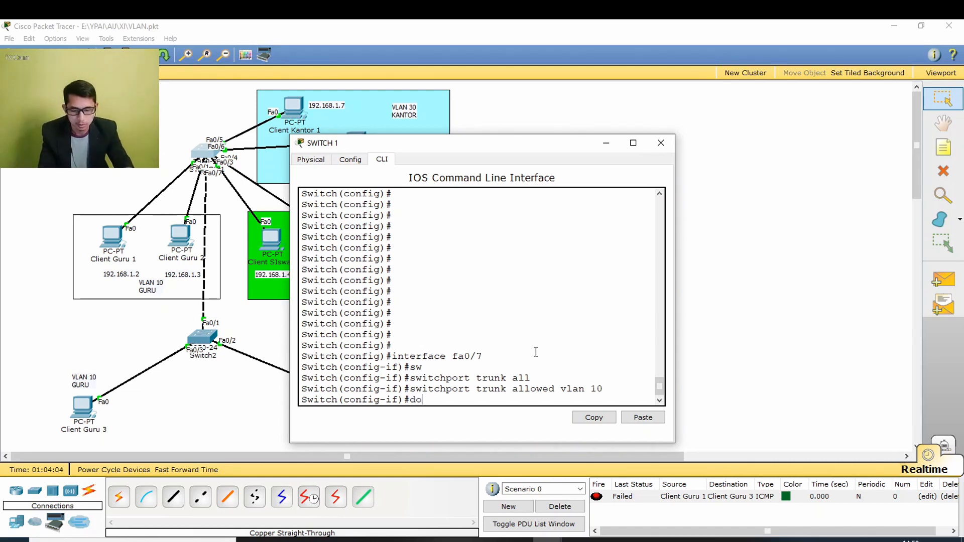
type("sh")
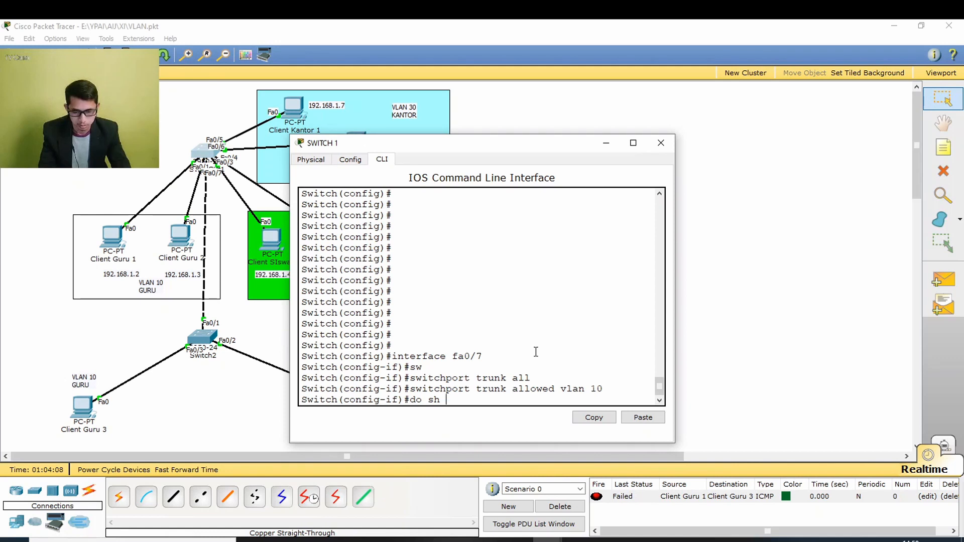
type(" in")
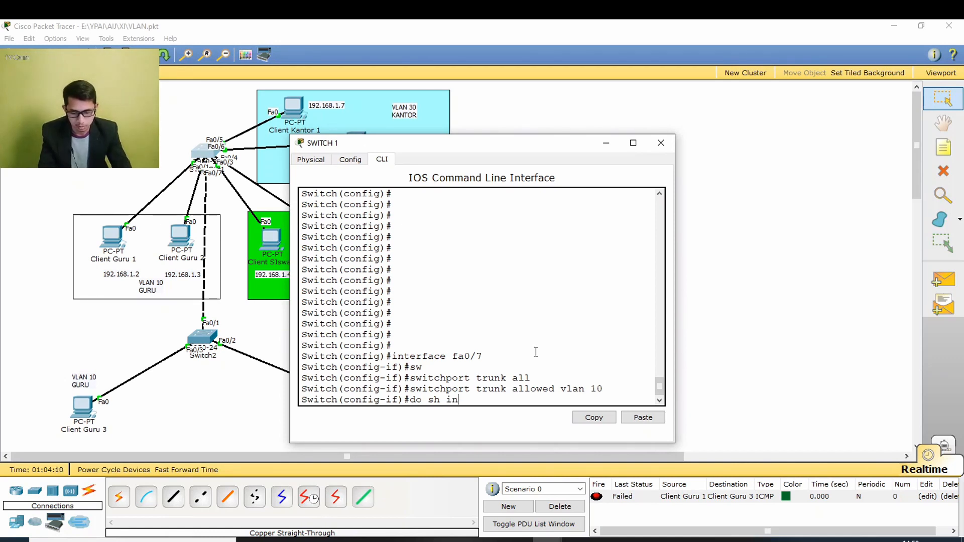
type("terface trunk")
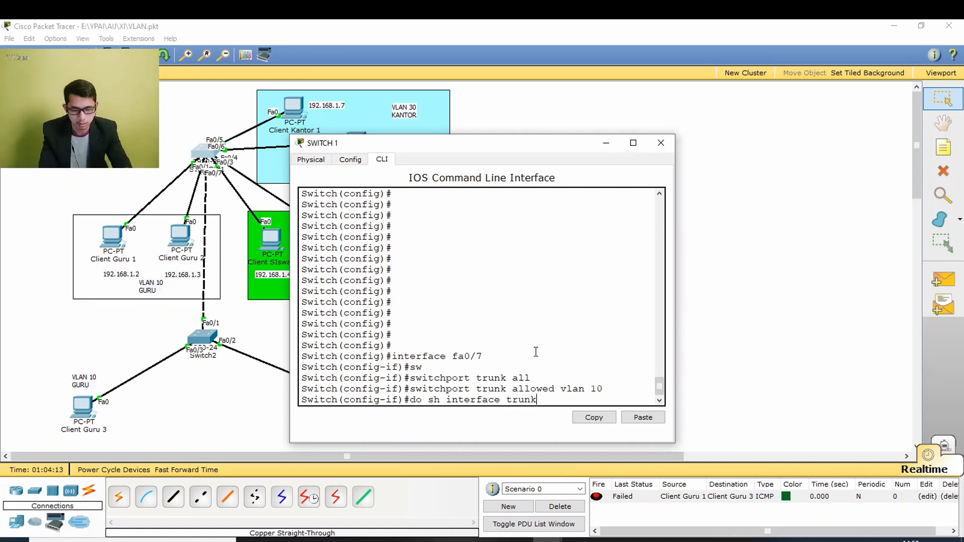
key("Return")
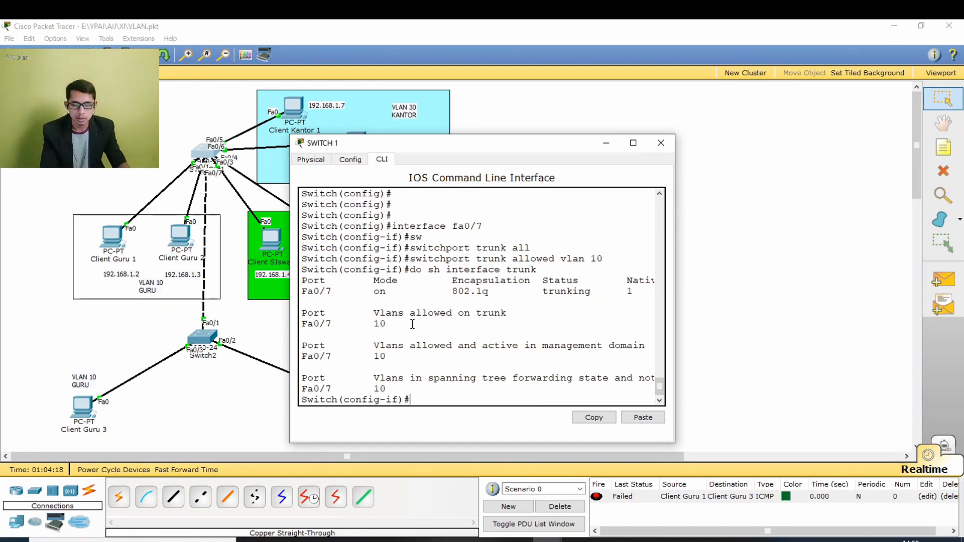
left_click(731, 224)
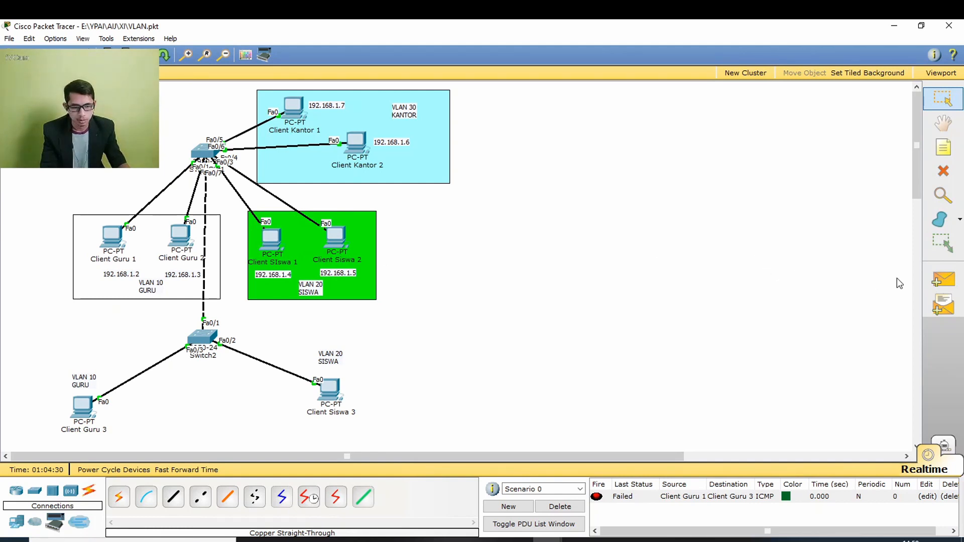
- Clear the old test entry, test VLAN 10 with a simple PDU from Client Guru 1 to Client Guru 3, and delete that result
left_click(578, 507)
left_click(943, 280)
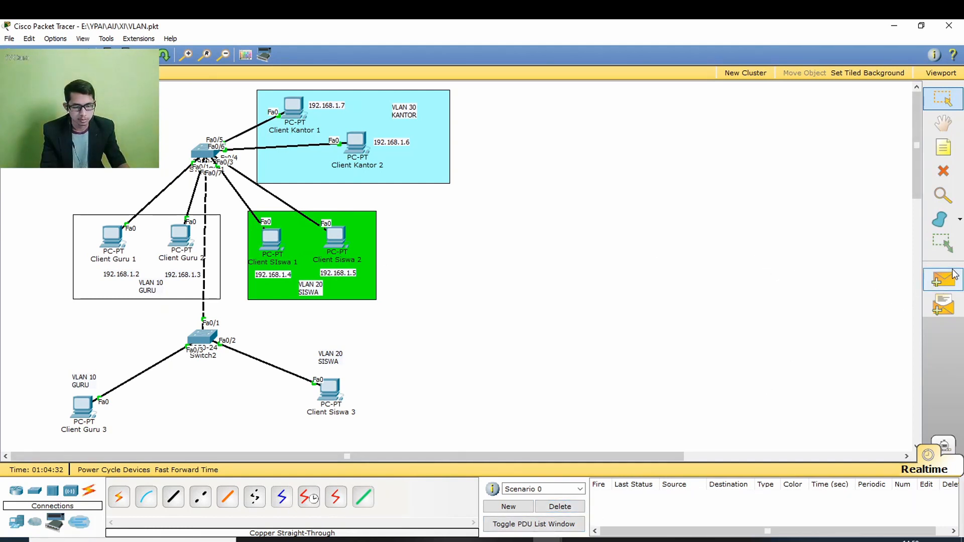
left_click(122, 244)
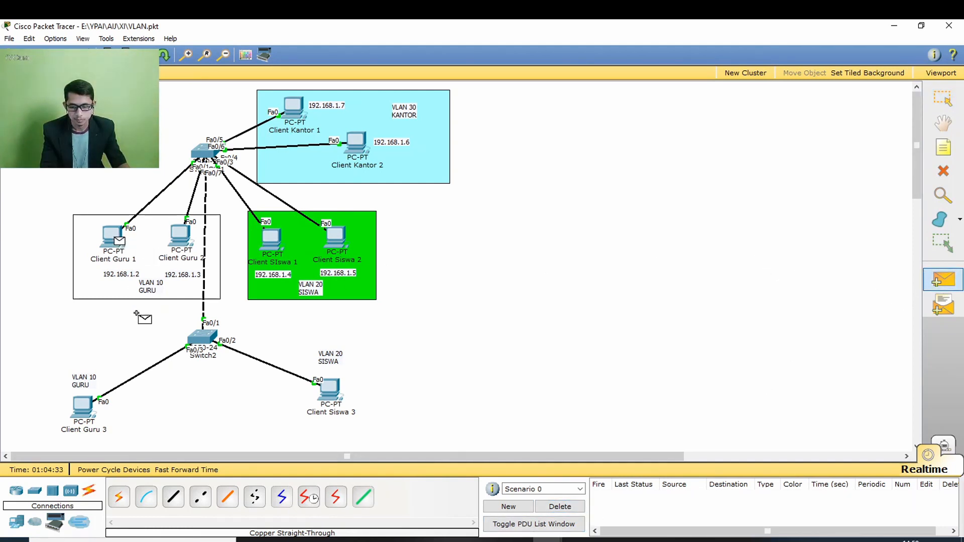
left_click(84, 407)
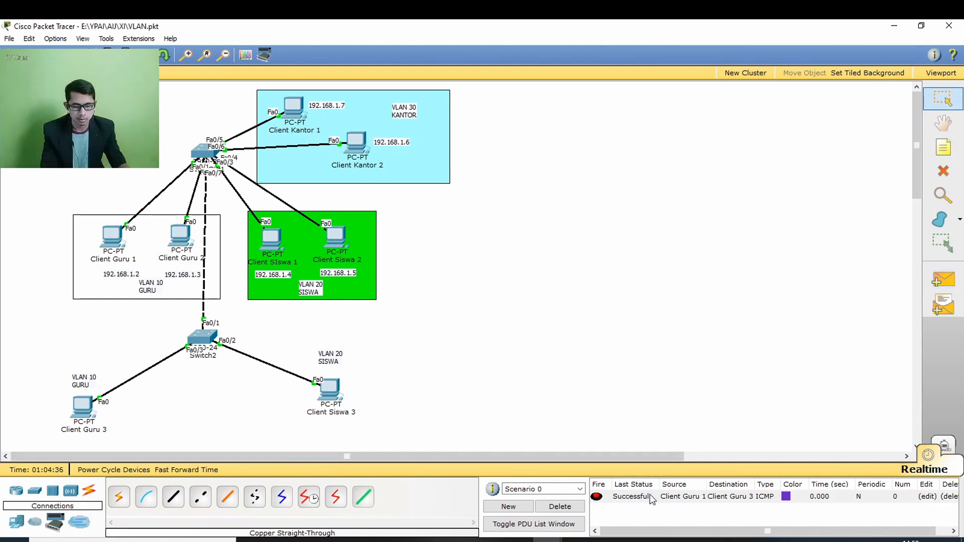
left_click(560, 506)
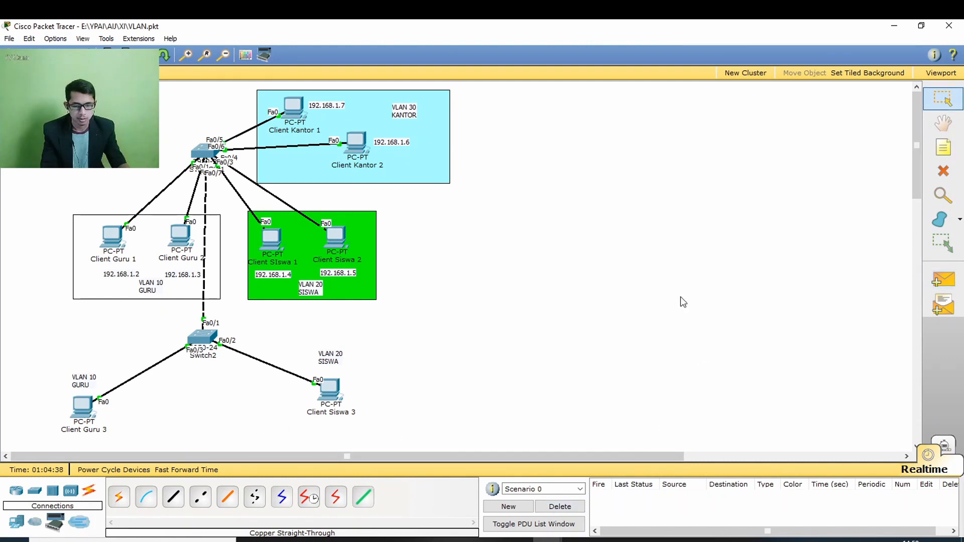
- Test VLAN 20 with a simple PDU from Client Siswa 1 to Client Siswa 3, and delete the test entry
left_click(943, 280)
left_click(273, 240)
left_click(330, 389)
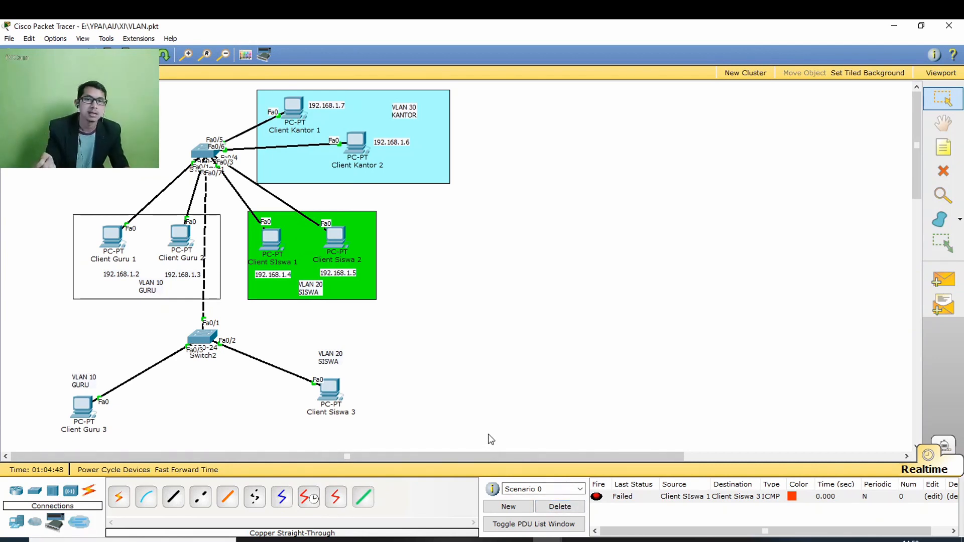
left_click(552, 508)
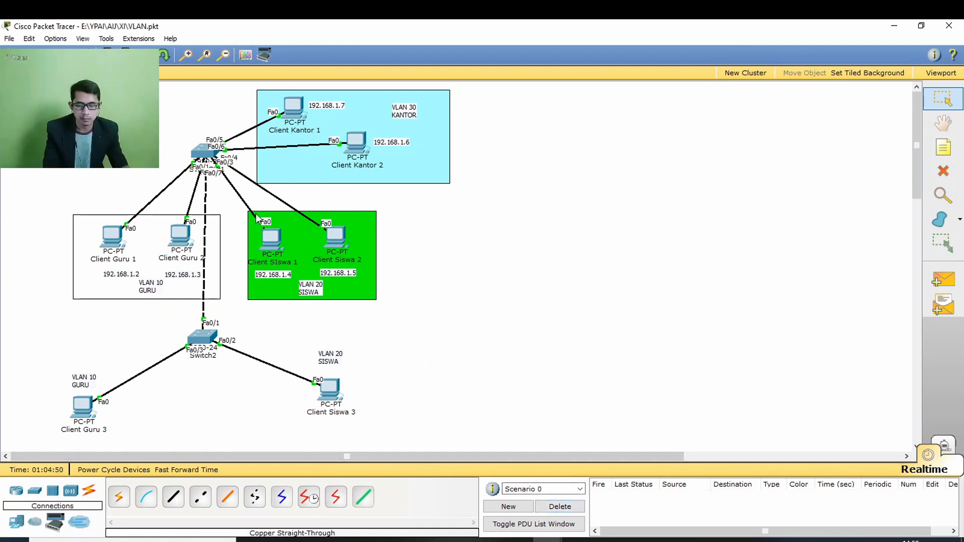
- Reopen SWITCH 1's command line clear of the topology and set the fa0/7 trunk to allow only VLAN 20
left_click(205, 161)
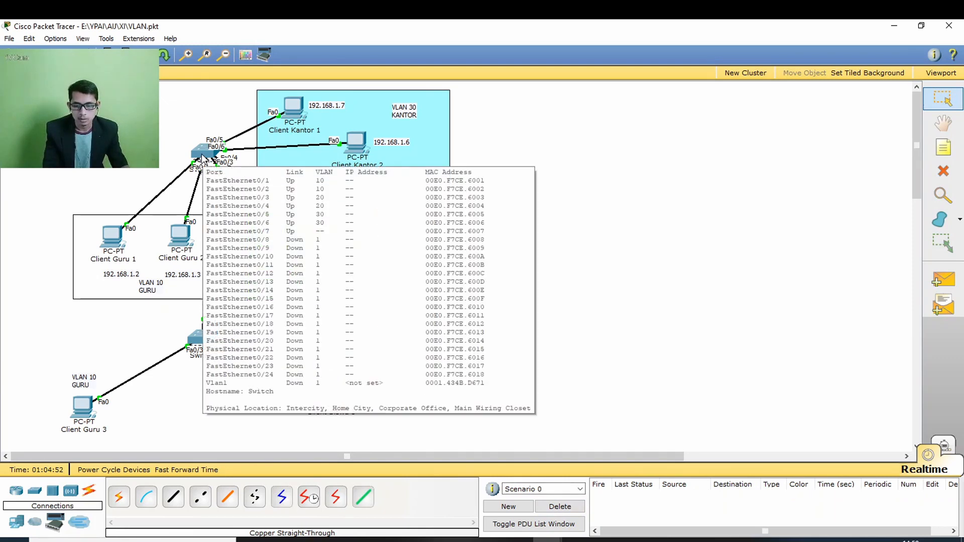
left_click_drag(441, 144, 595, 95)
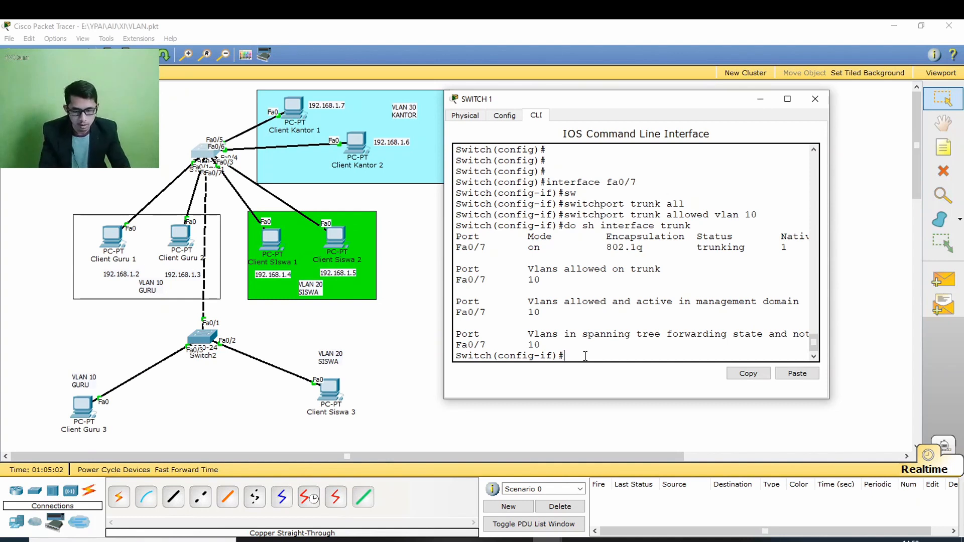
type("sw")
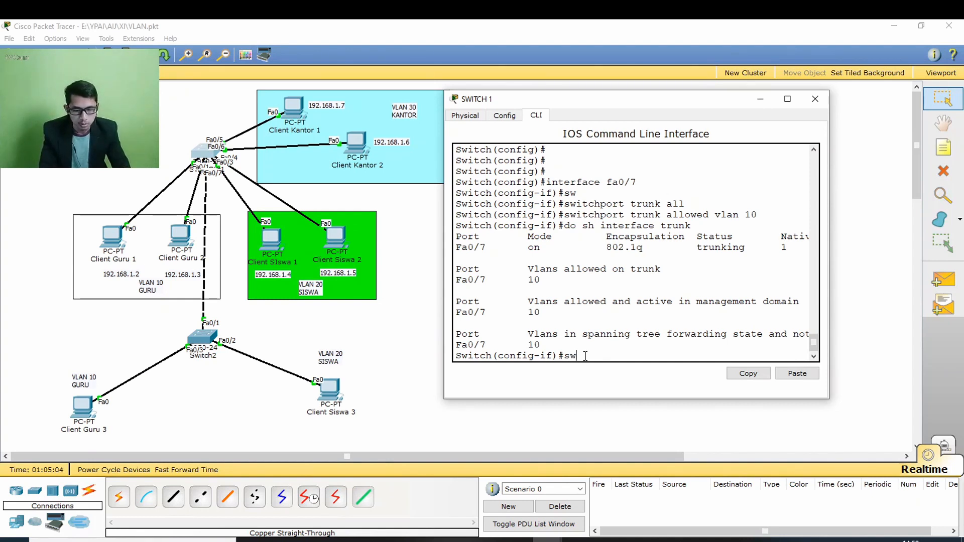
key("Tab")
type("tr ")
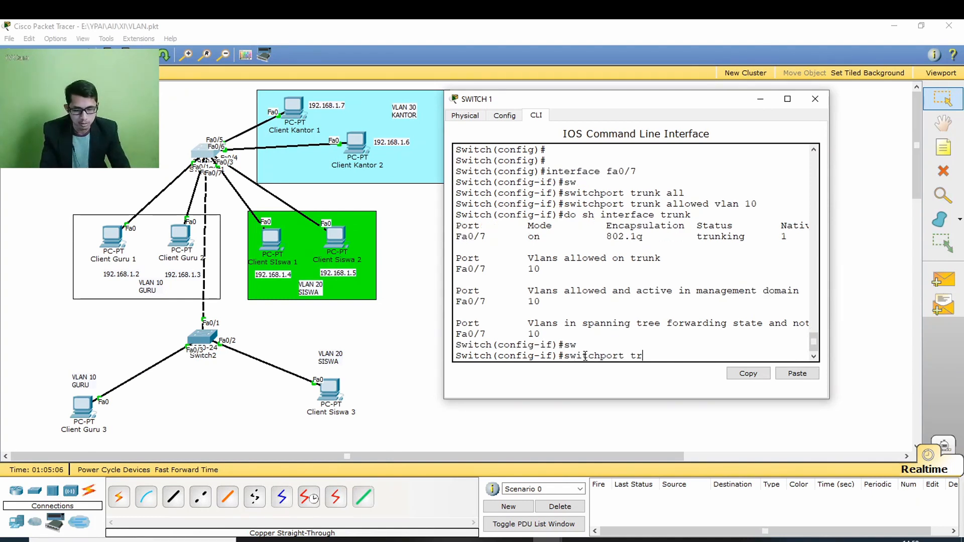
type("all ")
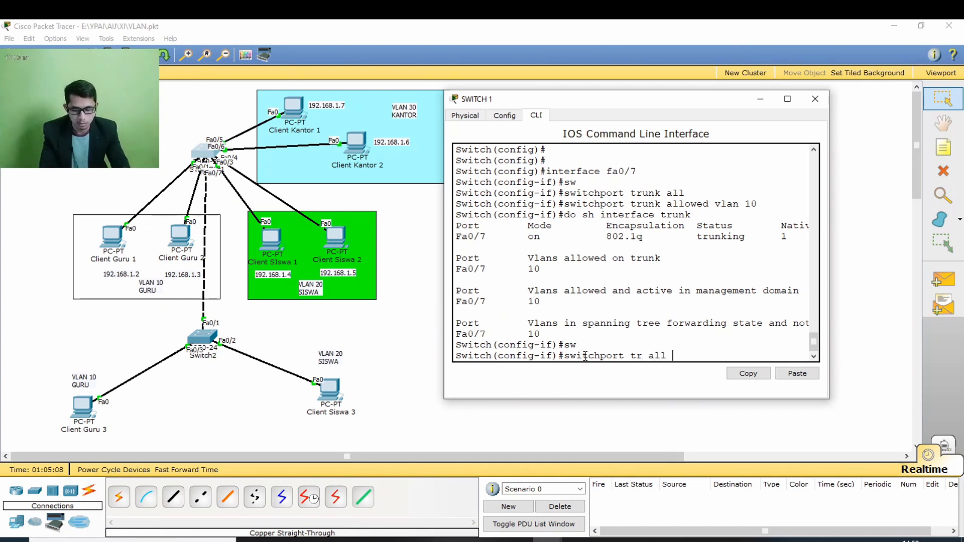
type("vlan")
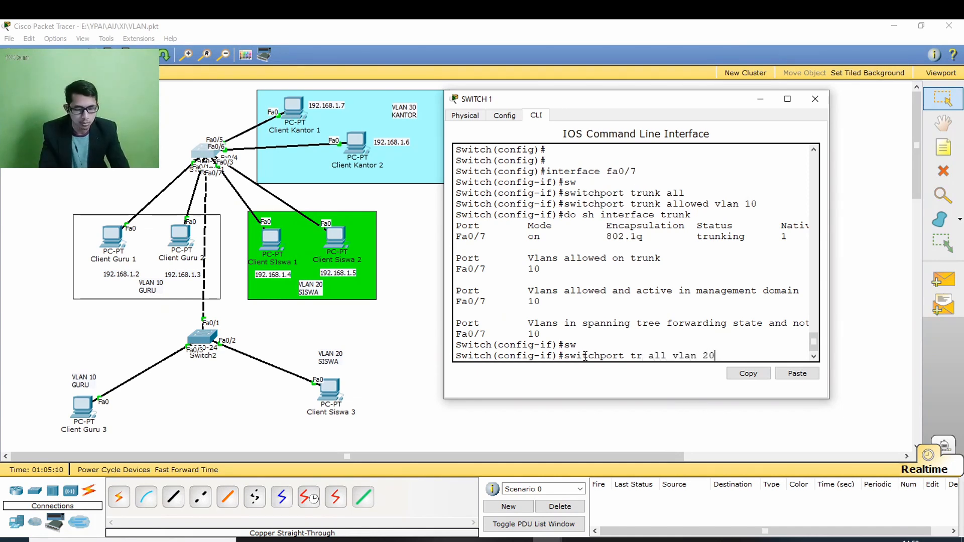
type(" 20")
key("Return")
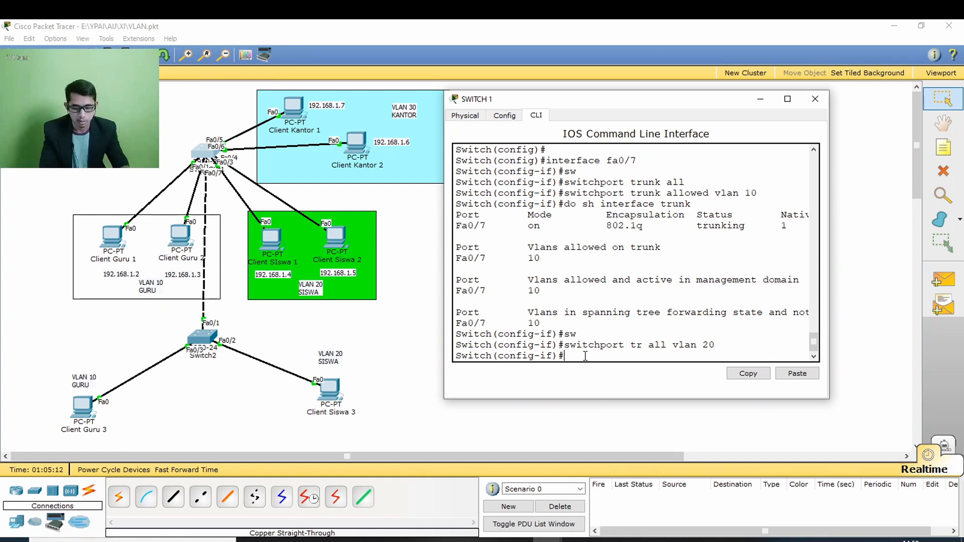
- Display SWITCH 1's trunk status with do show interface trunk to check the VLAN 20 restriction
type("do show")
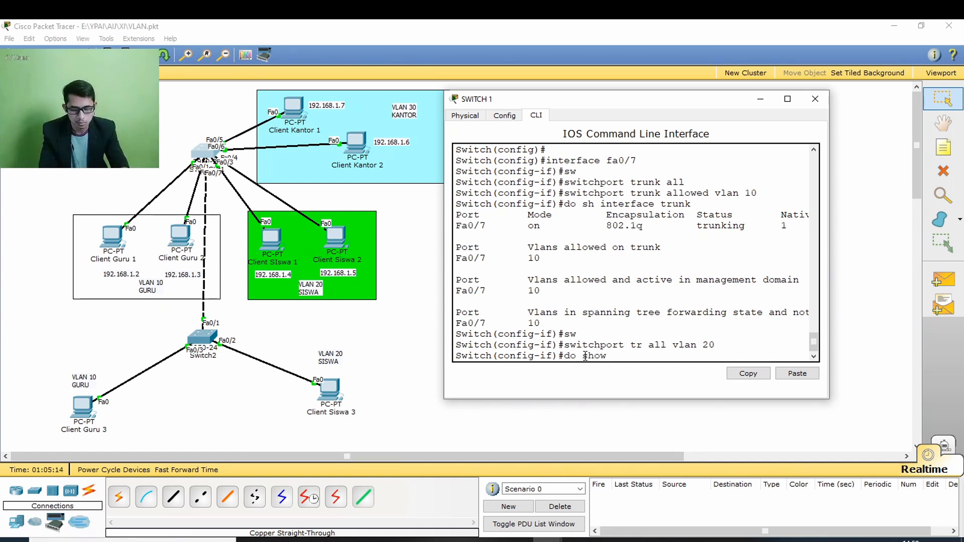
type(" interfac")
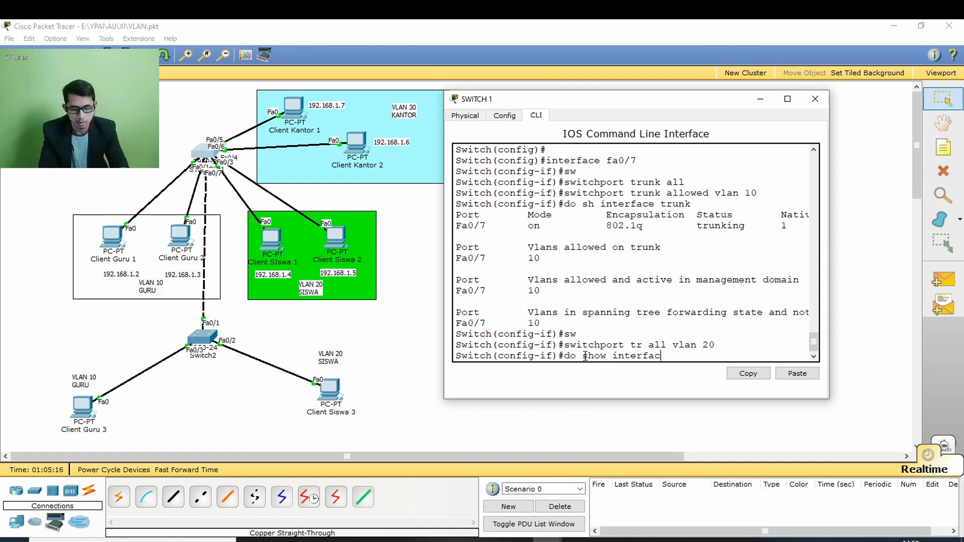
type("e trunk")
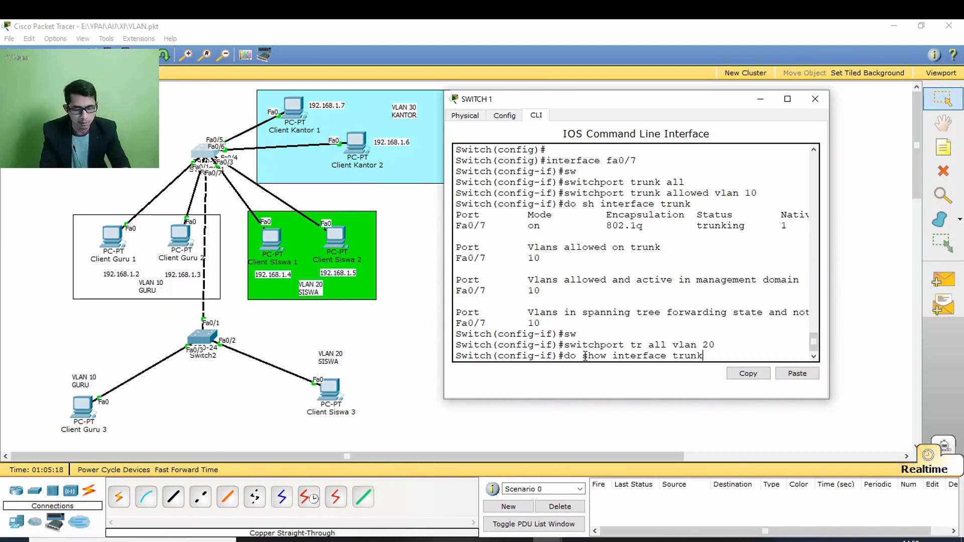
key("Return")
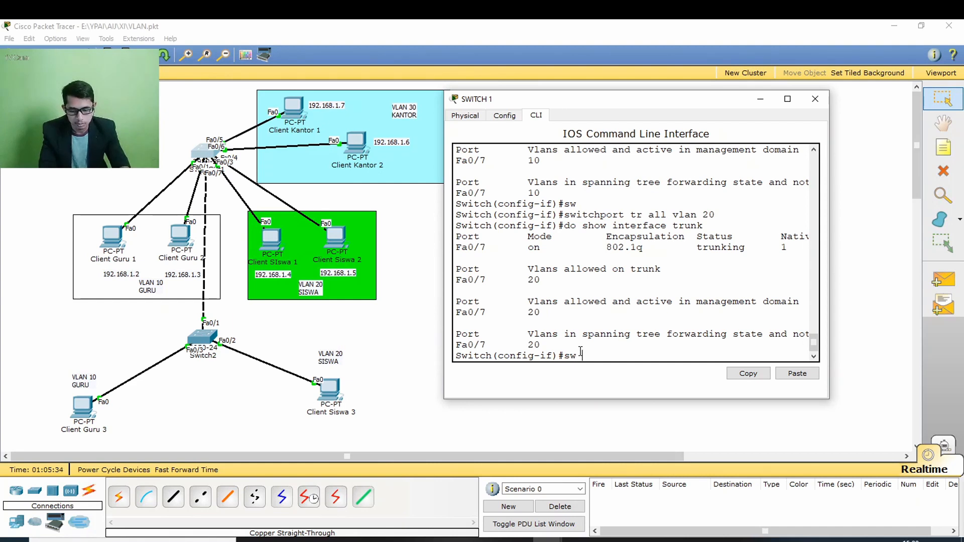
- Set the allowed VLANs on SWITCH 1's fa0/7 trunk to 10,20
type("trun")
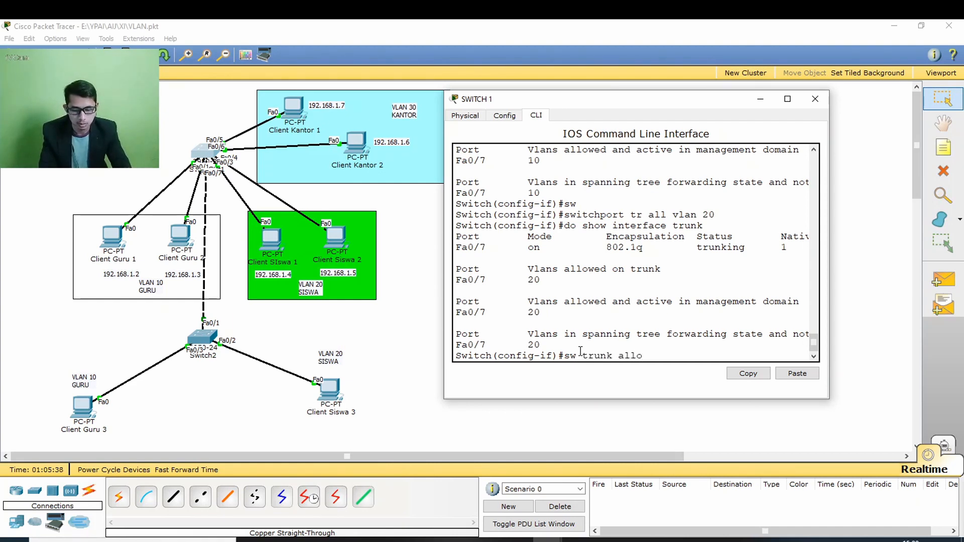
type("k allo")
key("Tab")
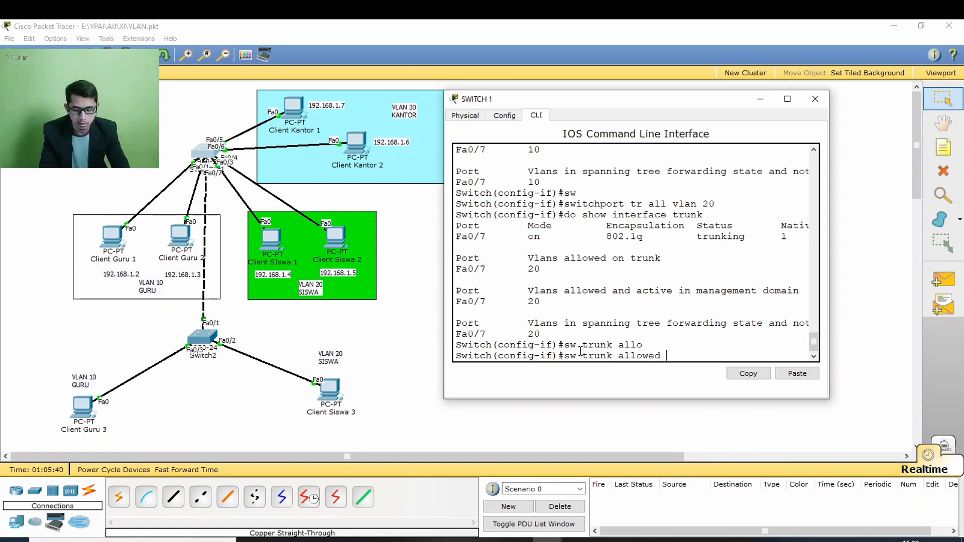
type("vlan")
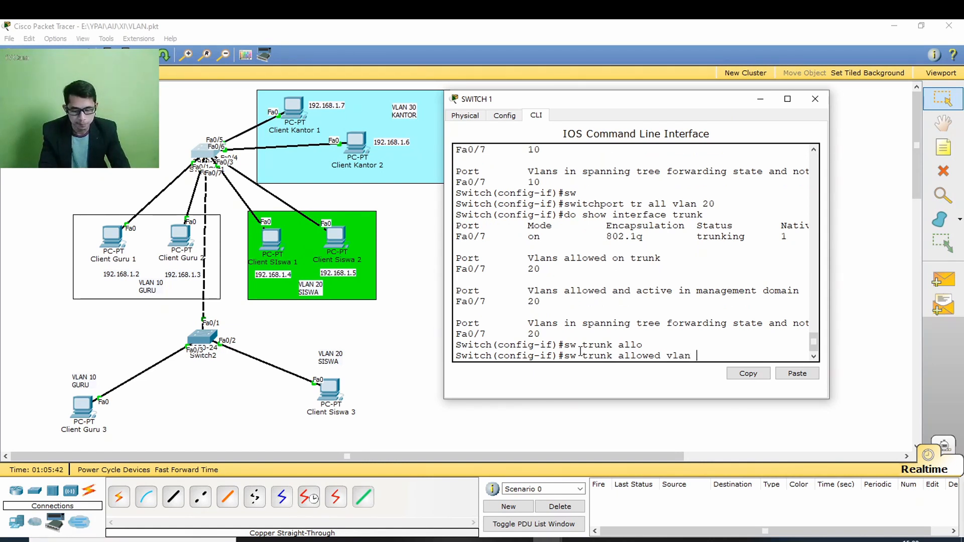
type(" 10,20")
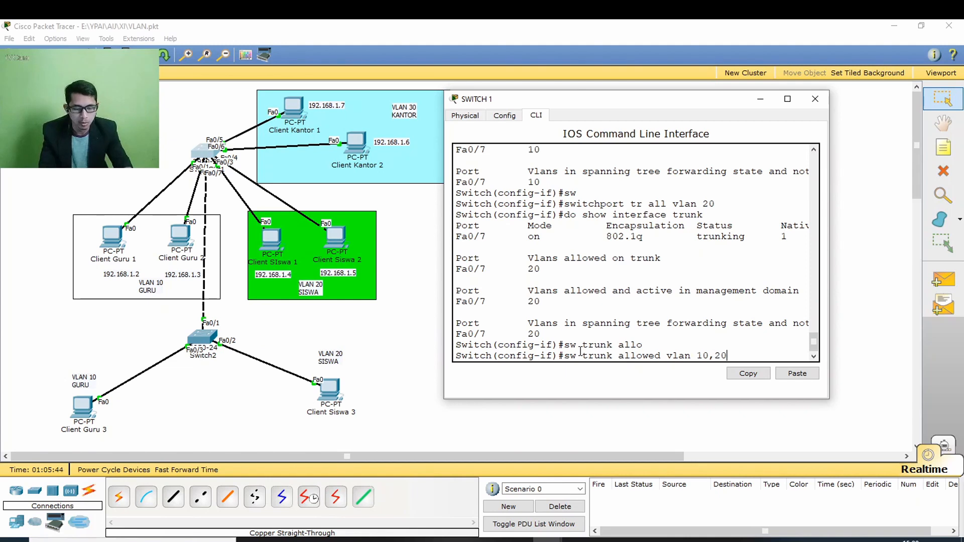
key("Return")
- Display SWITCH 1's trunk status with do sh interface trunk to check the allowed VLANs 10,20
type("do s")
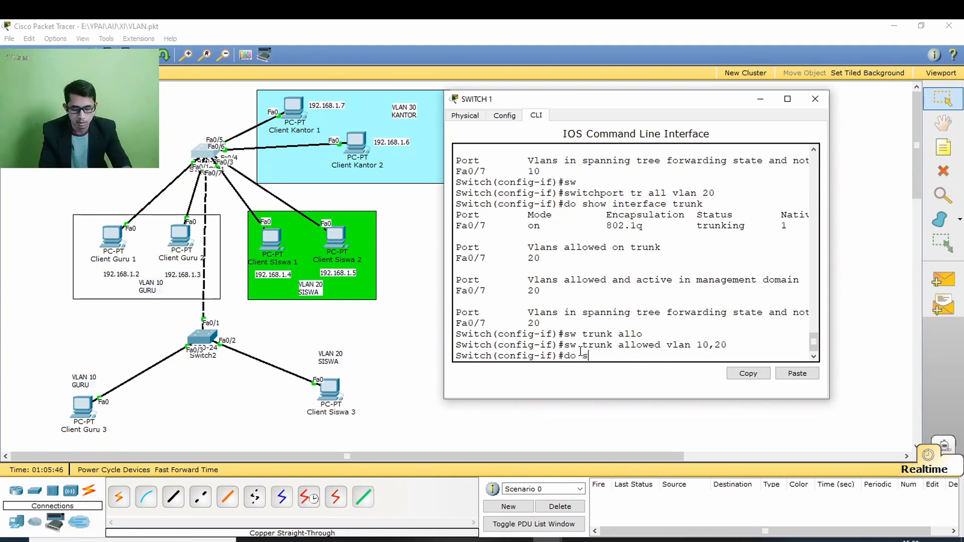
type("h interface t")
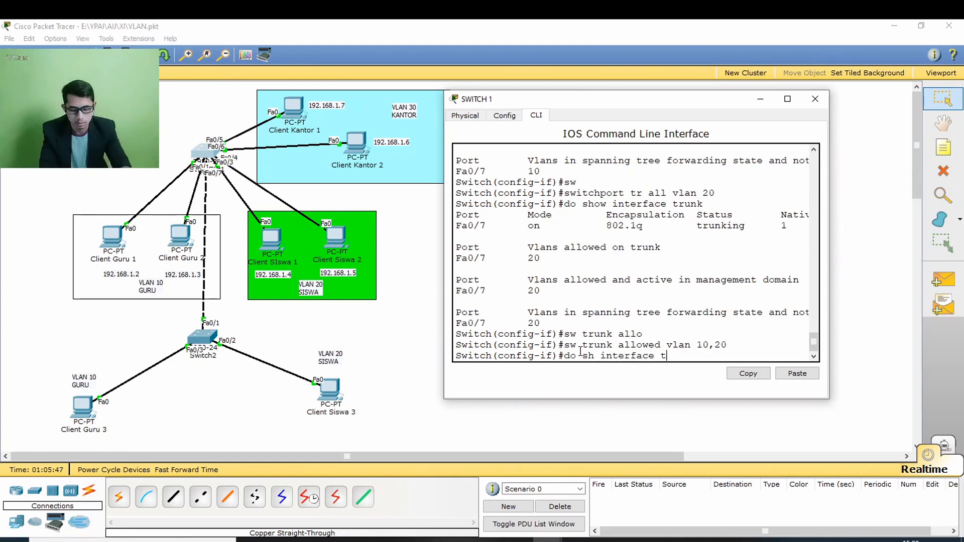
type("runk")
key("Return")
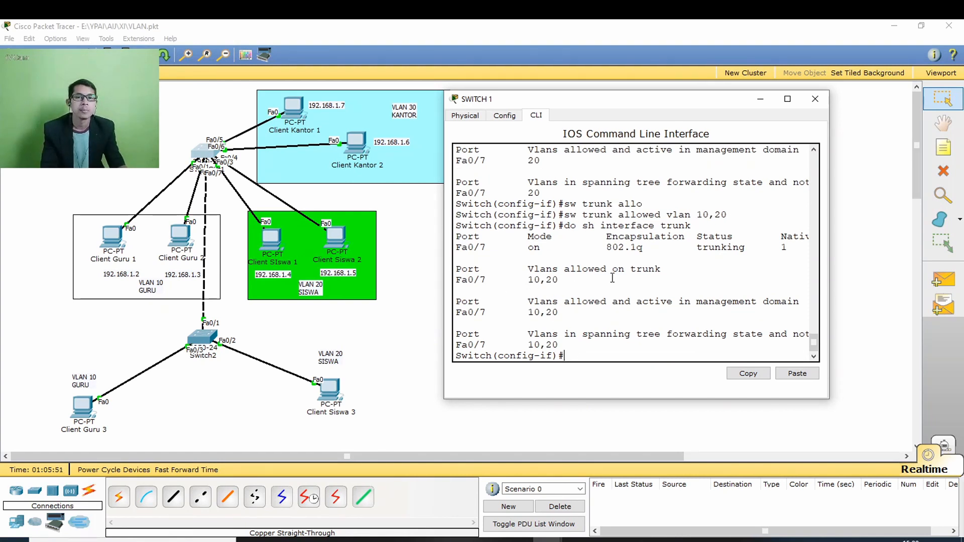
- Send a simple PDU from Client Siswa 1 to Client Siswa 3 to retest VLAN 20 over the trunk, and delete the test entry
left_click(388, 310)
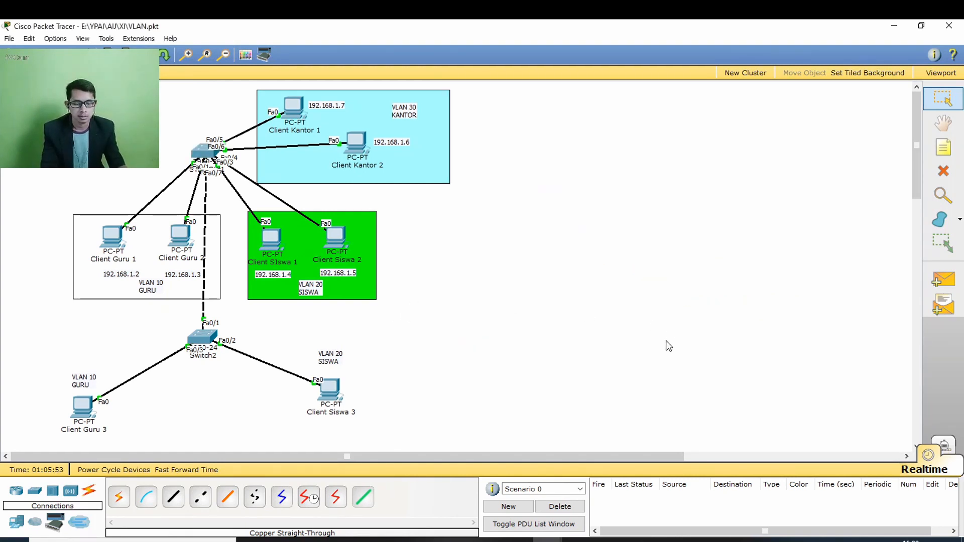
left_click(944, 281)
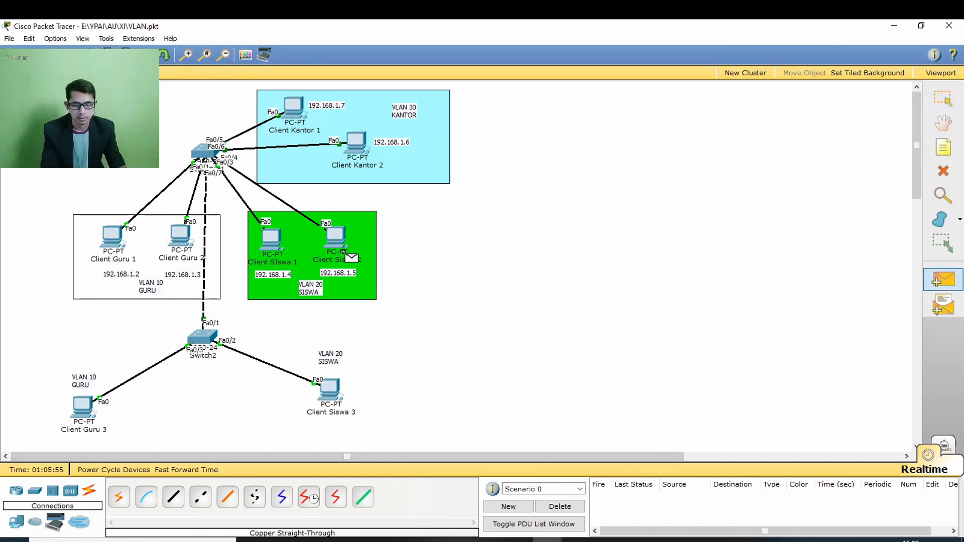
left_click(271, 239)
left_click(330, 386)
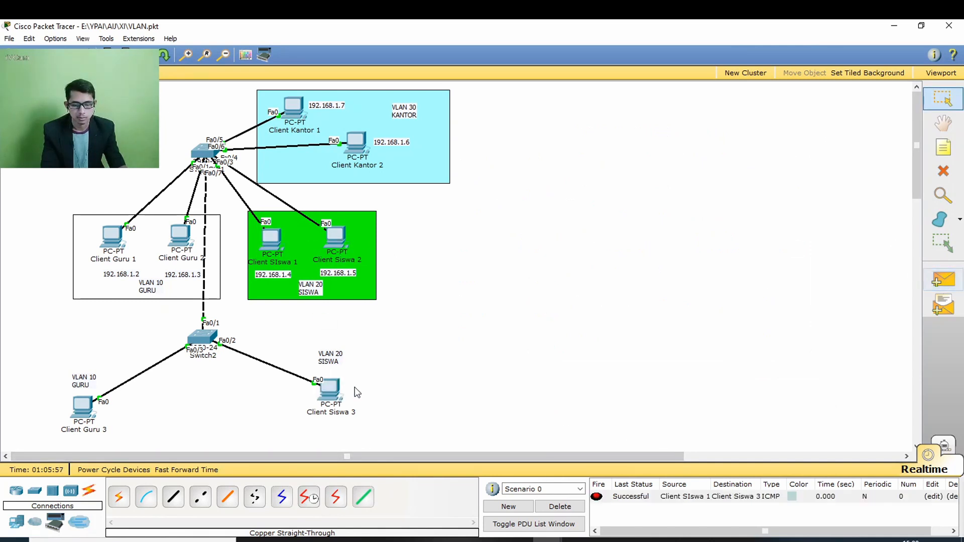
left_click(559, 507)
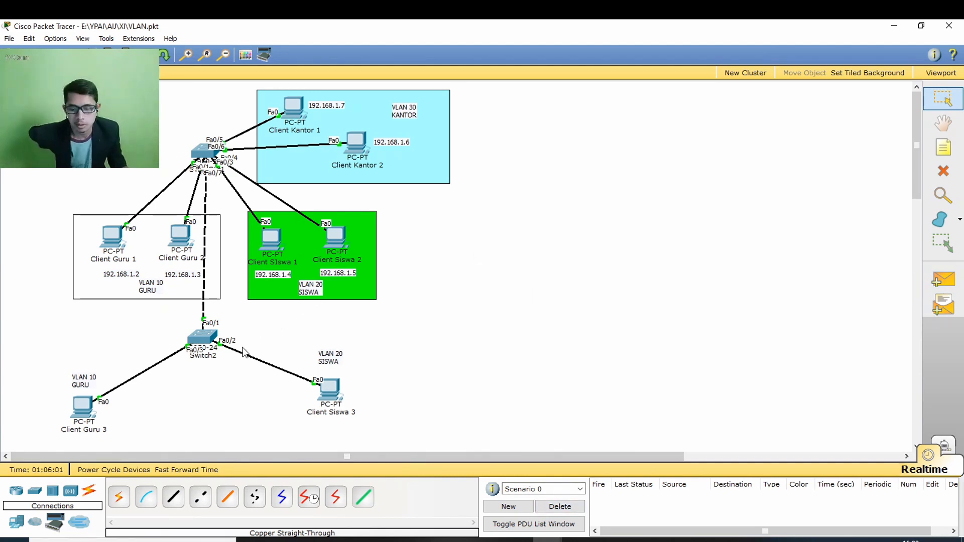
- Open Switch2's command line clear of the topology and set the fa0/1 trunk to allow only VLANs 10,20
left_click(201, 336)
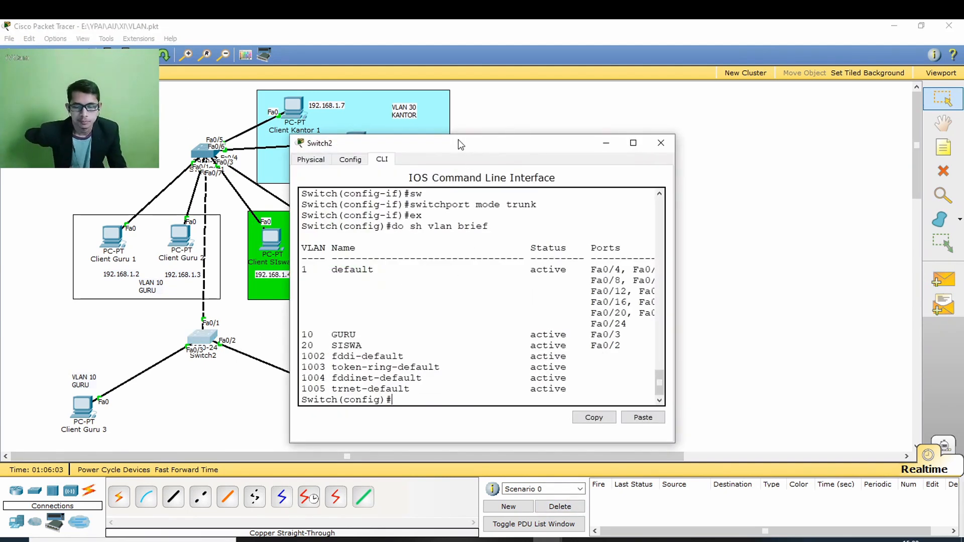
left_click_drag(460, 136, 575, 120)
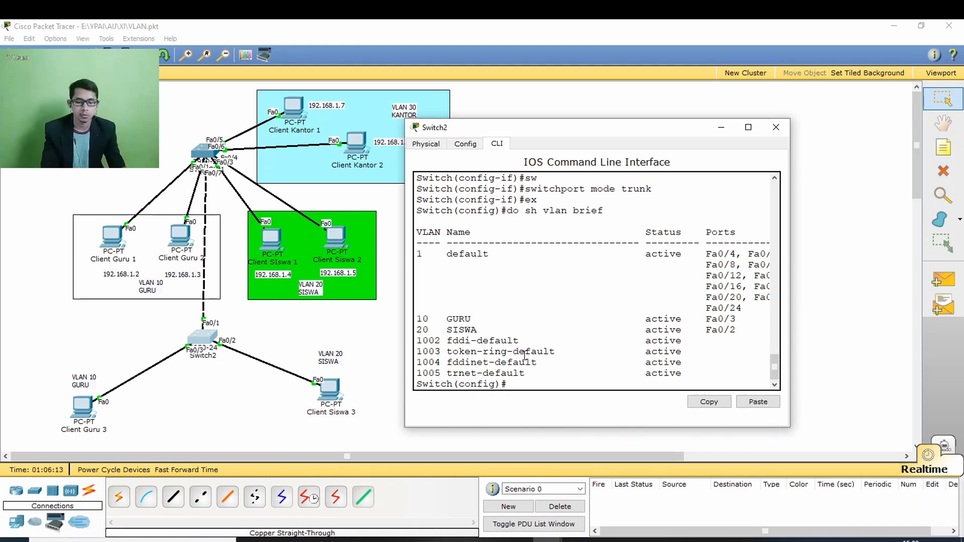
type("interface fa0/1")
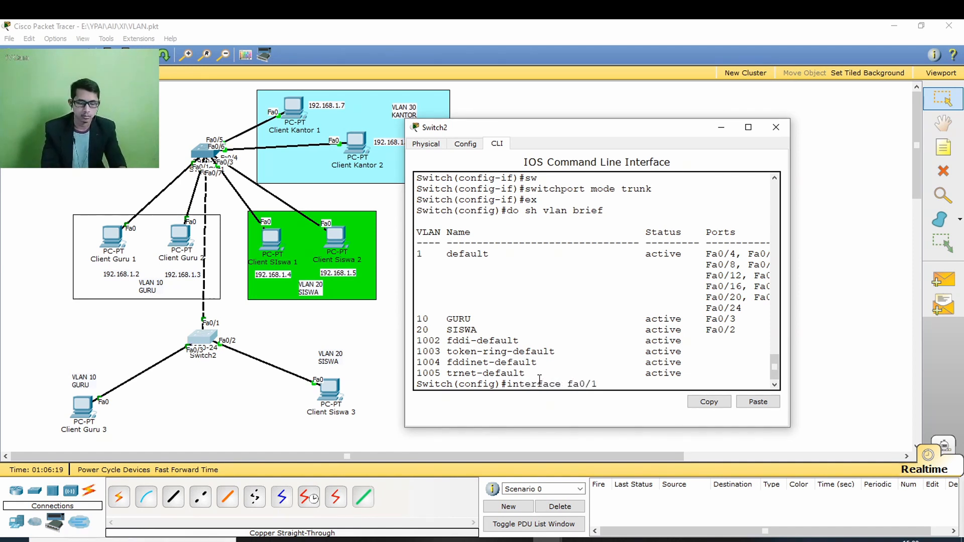
key("Return")
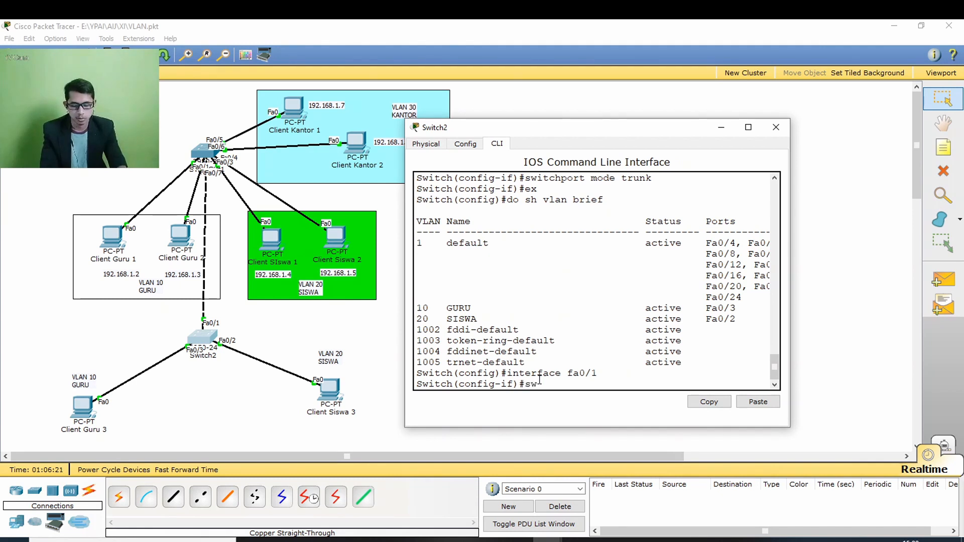
type("sw trunk all vlan 10,20")
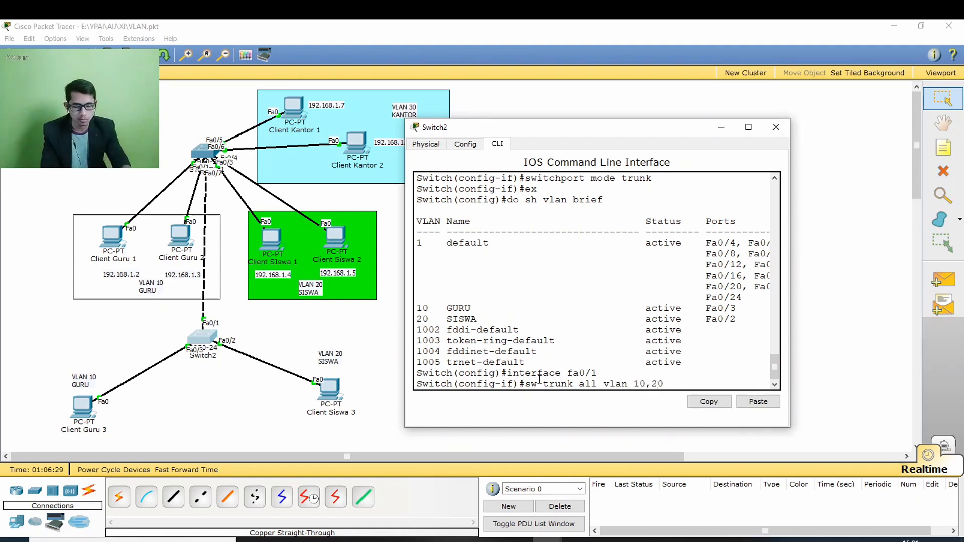
key("Return")
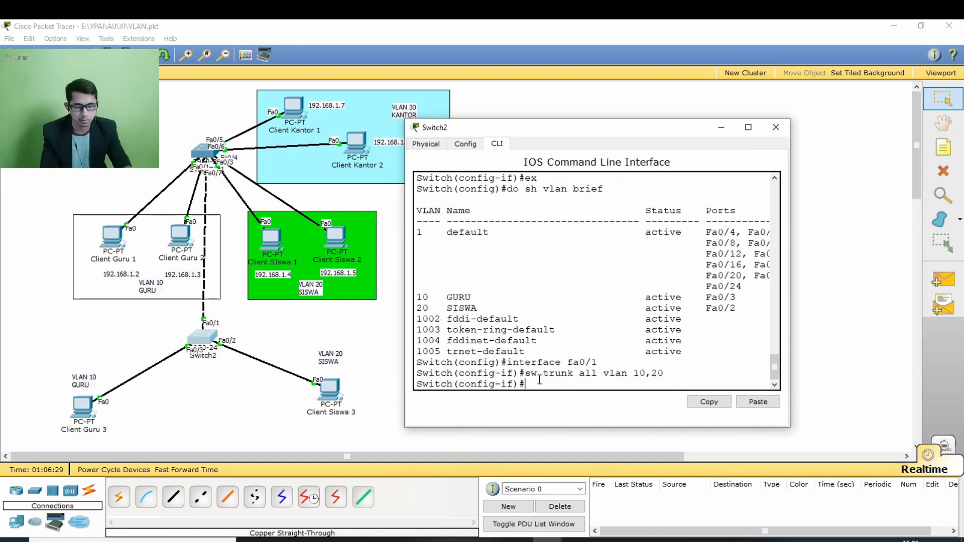
- Display Switch2's trunk status with do show interface trunk to check its allowed VLANs, and close the switch window
type("do s")
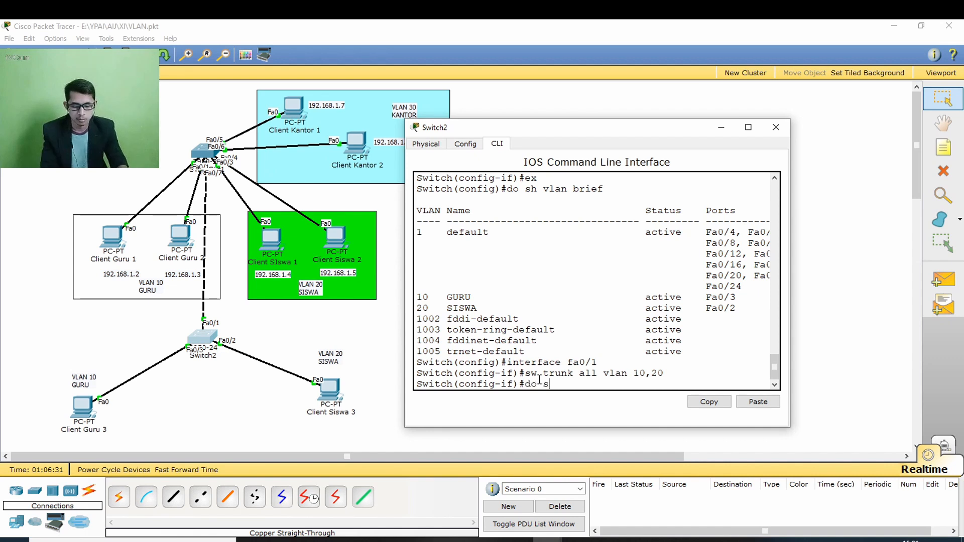
type("how interface trunk")
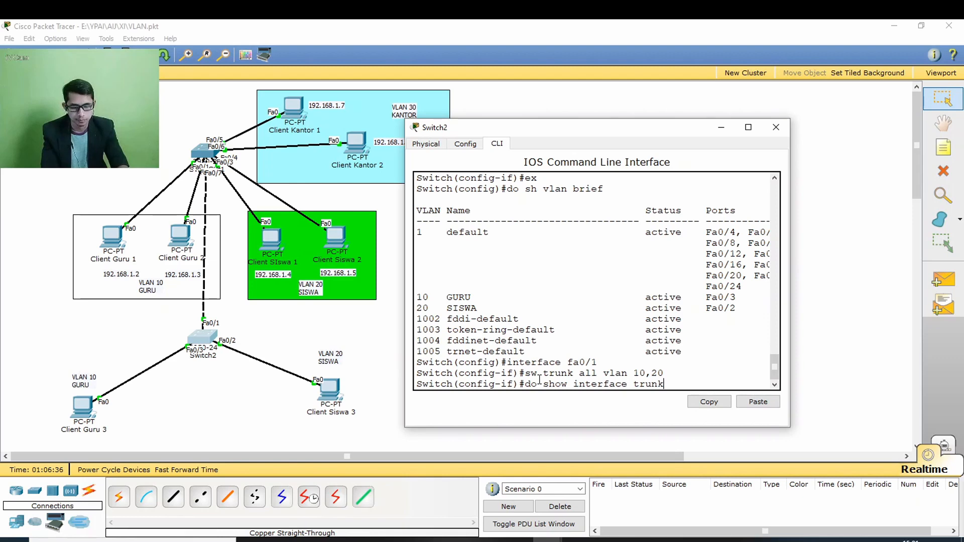
key("Return")
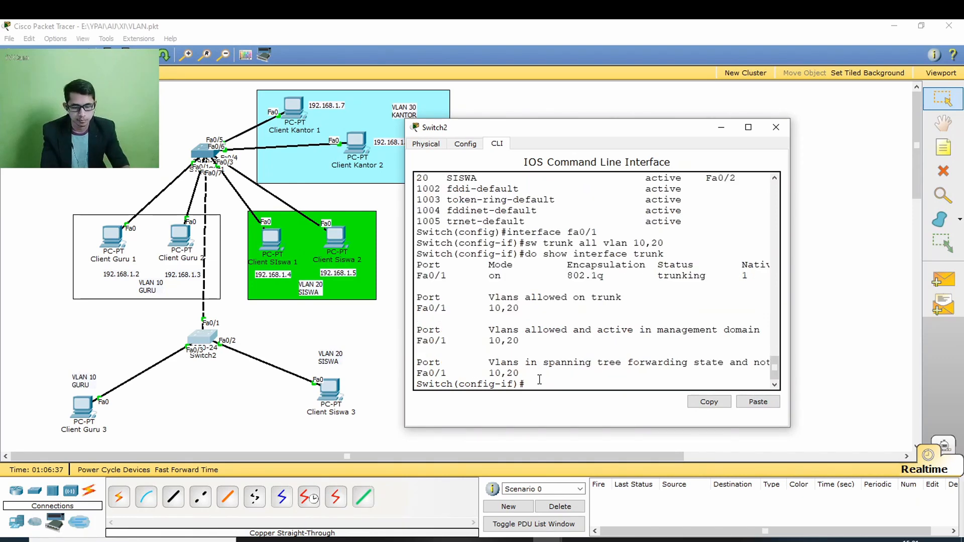
left_click(777, 128)
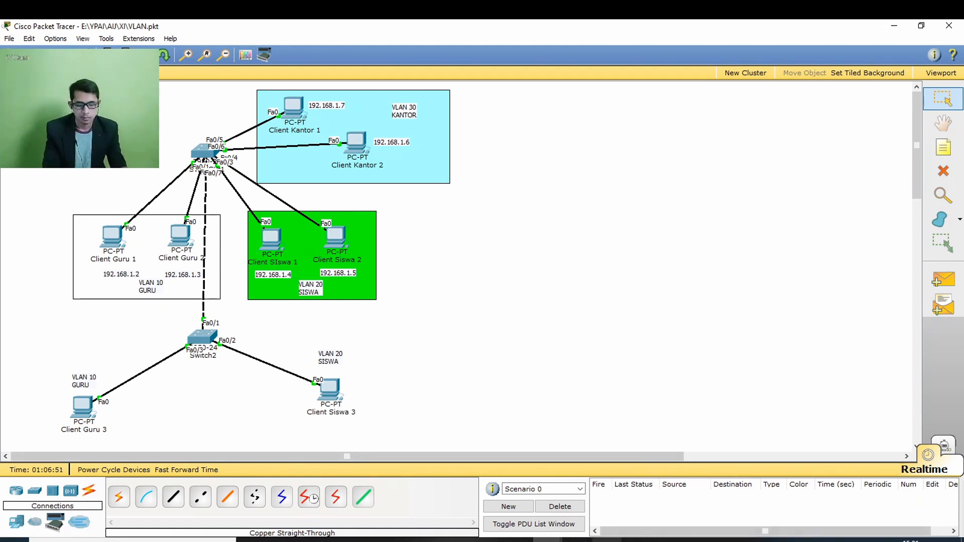
- Switch to the PowerPoint slide show to review the Dynamic Trunking Protocol mode table, and return to Packet Tracer
key("alt+Tab")
key("Right")
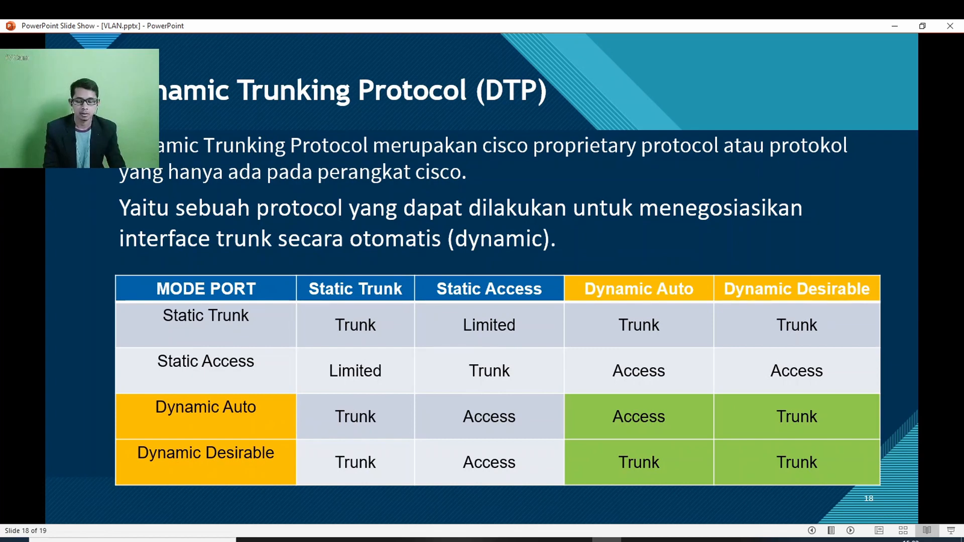
mouse_move(549, 540)
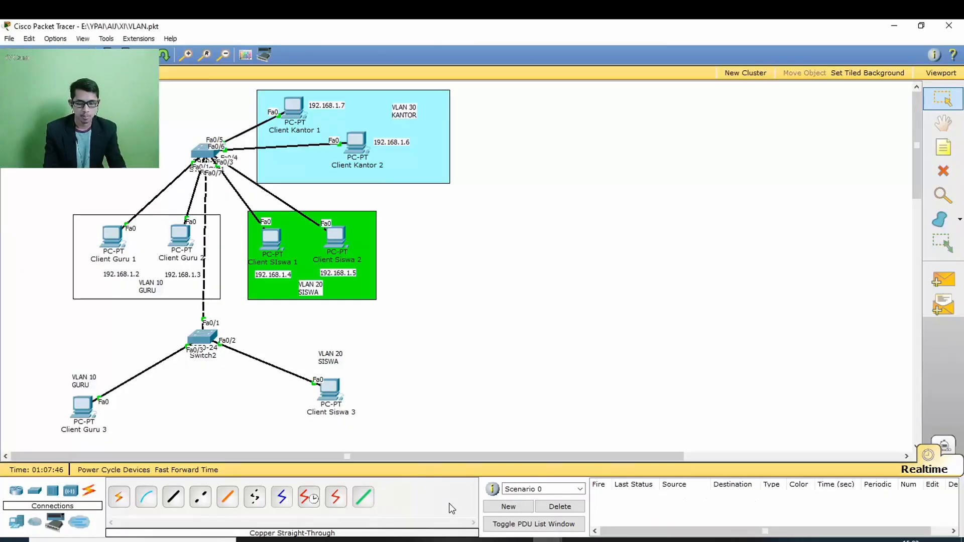
left_click(449, 503)
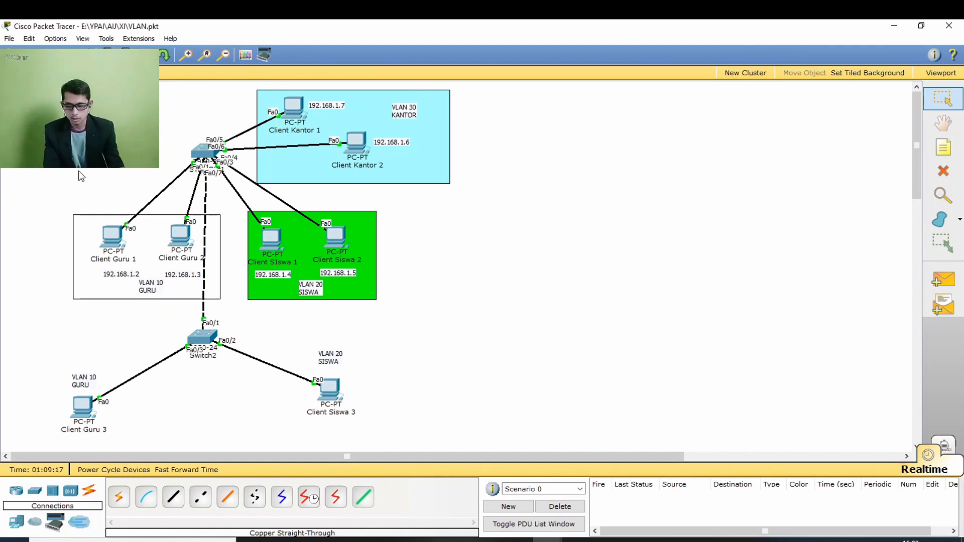
- Add two 2950-24 switches, one above the other, in the empty area beside the topology and link them with an automatically chosen connection
left_click(35, 493)
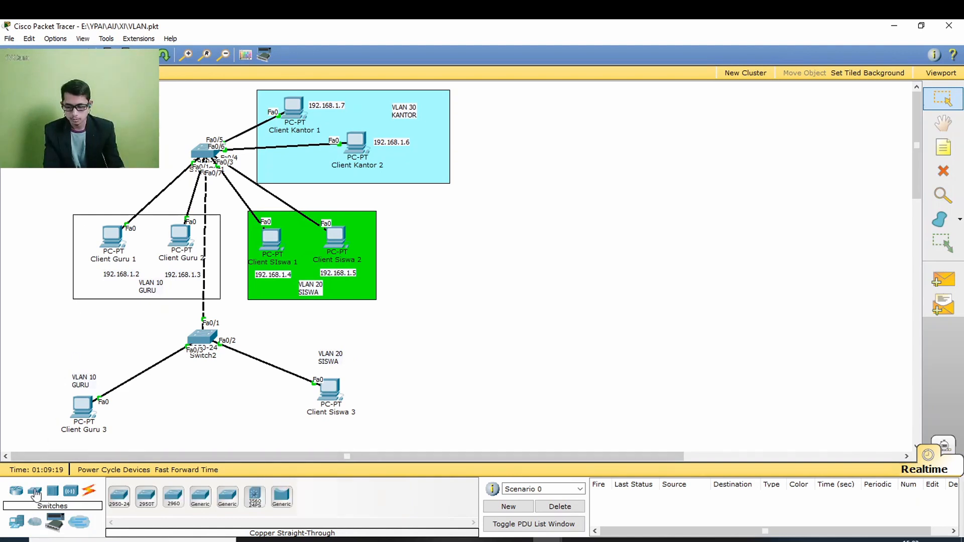
left_click(119, 496, "ctrl")
left_click(620, 150)
left_click(623, 308)
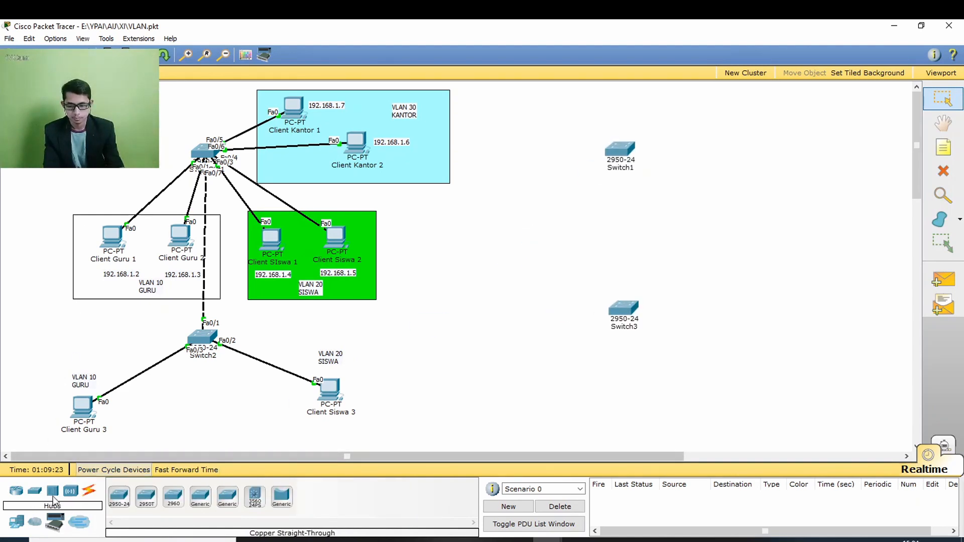
left_click(89, 491)
left_click(119, 496)
left_click(622, 156)
left_click(622, 310)
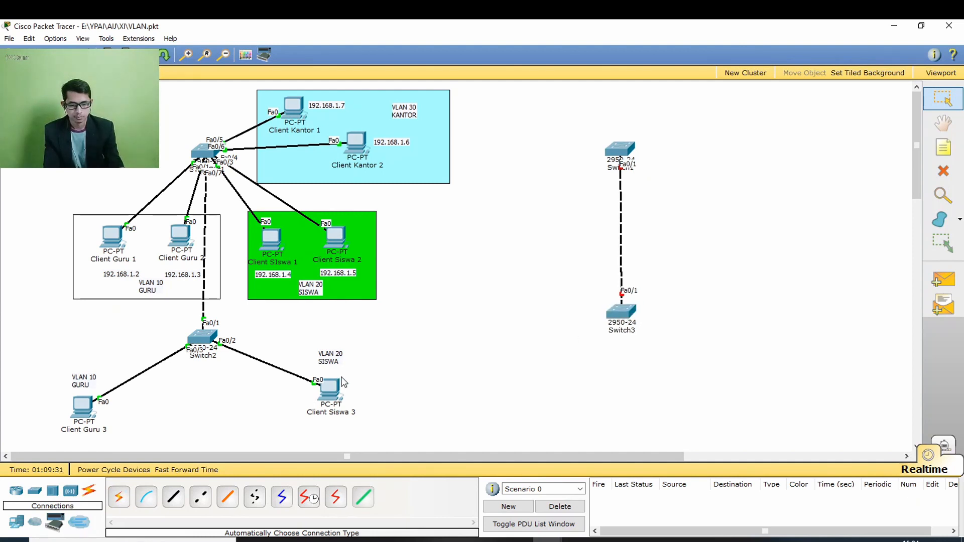
- Add two PC-PT end devices, one beside the upper new switch and one beside the lower new switch
left_click(16, 522)
left_click(119, 496)
left_click(706, 134)
left_click(118, 495)
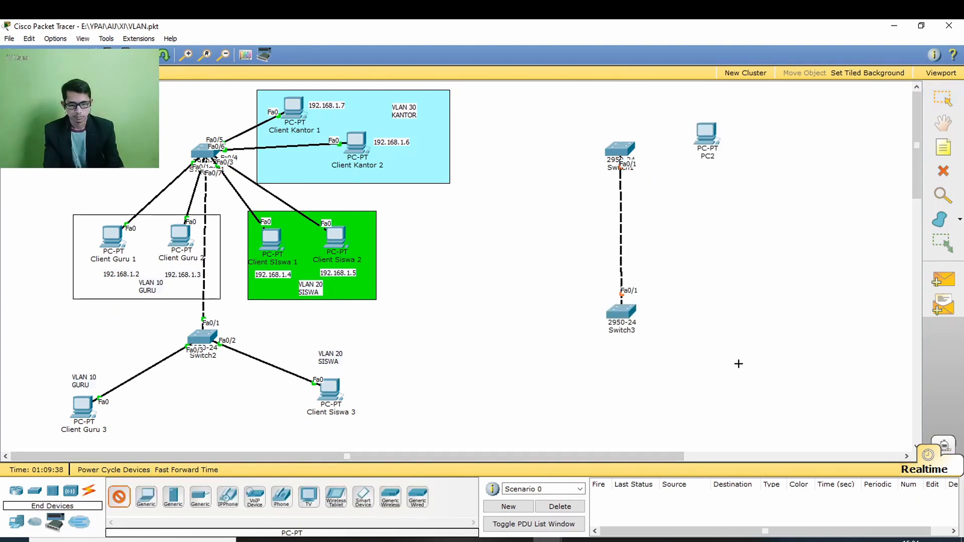
left_click(731, 374)
- Cable PC2 to Switch1 and PC3 to Switch3 with automatically chosen connections, and move PC2 slightly farther from its switch
left_click(89, 490)
left_click(119, 496)
left_click(620, 148)
left_click(705, 132)
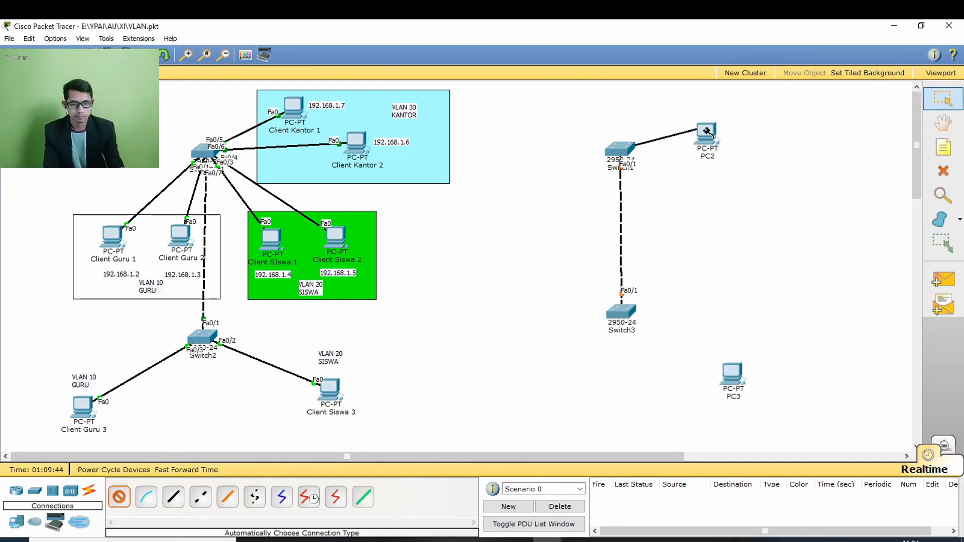
left_click(119, 496)
left_click(621, 311)
left_click(731, 373)
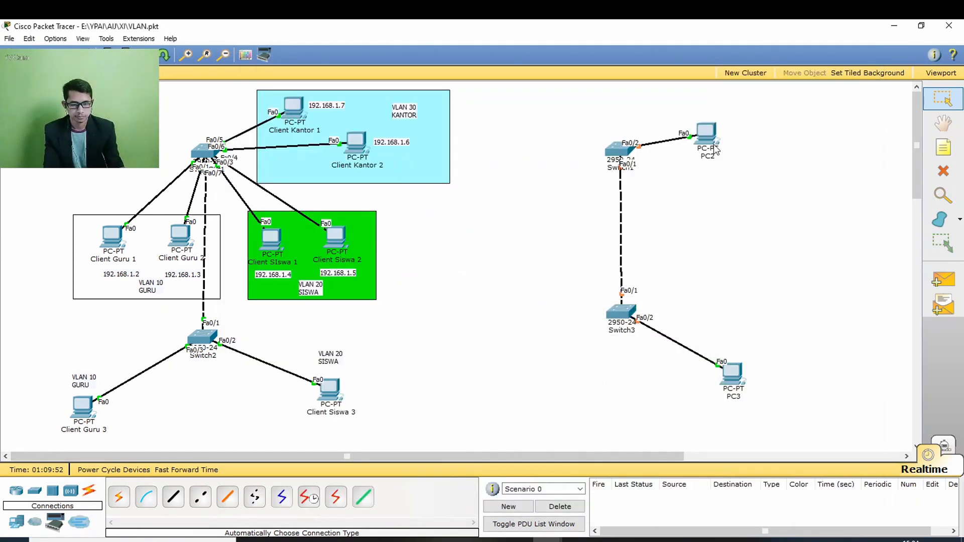
left_click_drag(706, 133, 723, 119)
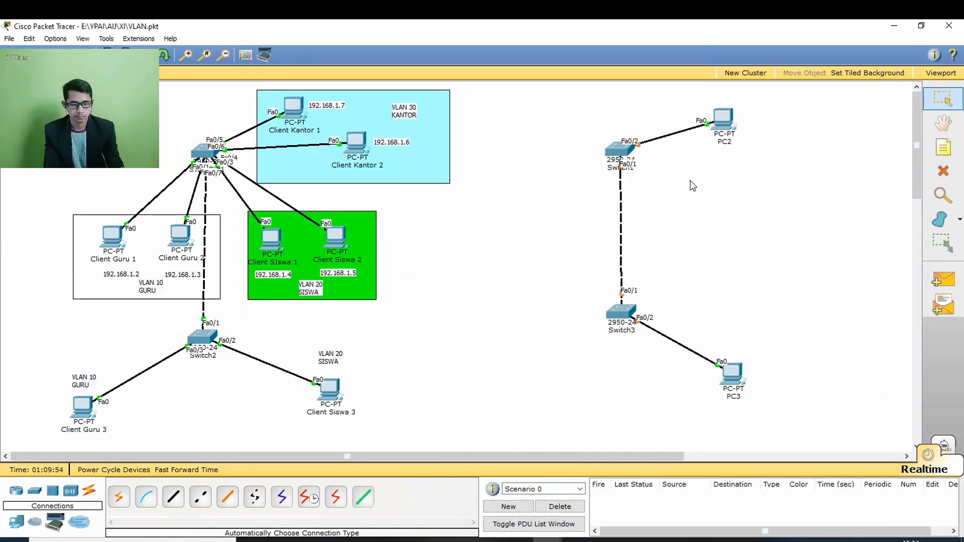
- Give PC2 the static IP address 192.168.2.2 with the default subnet mask, and copy the address for reuse
left_click(722, 119)
left_click(337, 211)
left_click(410, 233)
type("192.168.")
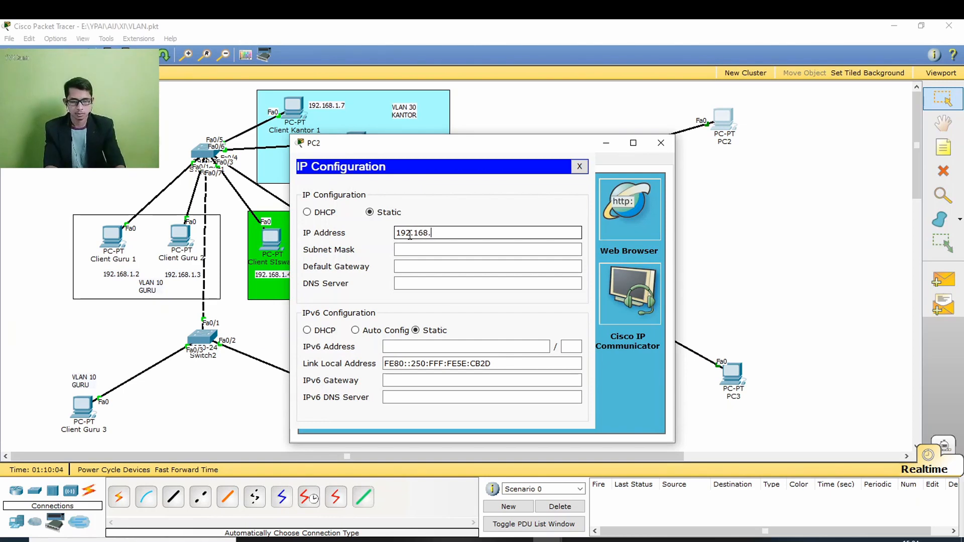
type("2.2")
left_click(415, 250)
left_click_drag(452, 231, 395, 233)
key("ctrl+c")
left_click(661, 143)
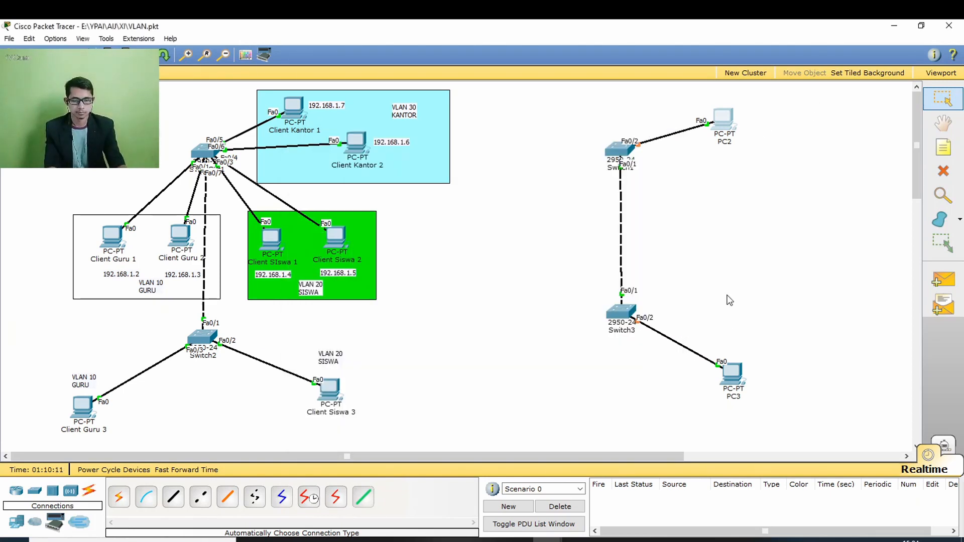
- Give PC3 the static IP address 192.168.2.3 with subnet mask 255.255.255.0 and close its window
left_click(732, 374)
left_click(390, 159)
left_click(337, 210)
left_click(402, 232)
key("ctrl+v")
key("BackSpace")
type("3")
left_click(409, 250)
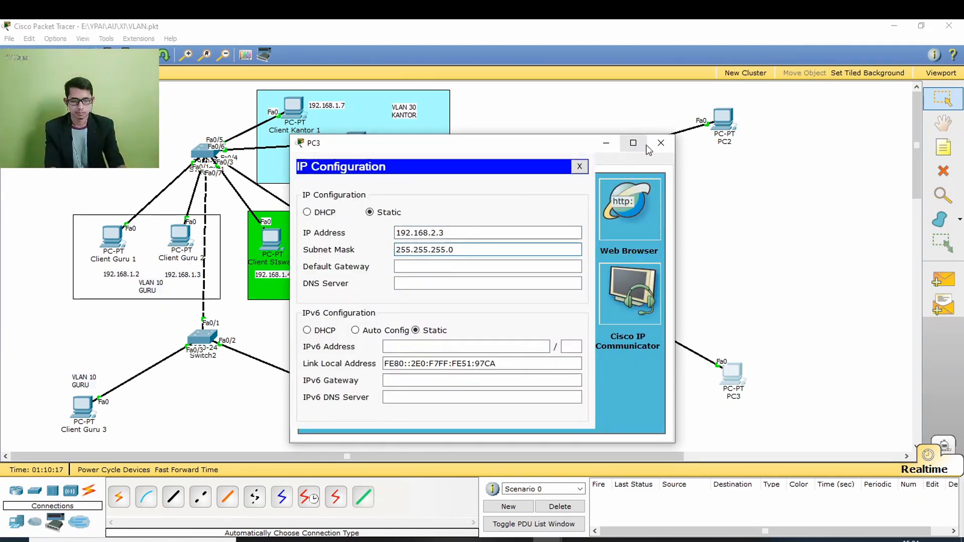
left_click(660, 142)
- Open Switch1's command line clear of the new topology and enter global configuration mode
left_click(622, 151)
left_click_drag(544, 144, 379, 144)
left_click(222, 159)
key("Return")
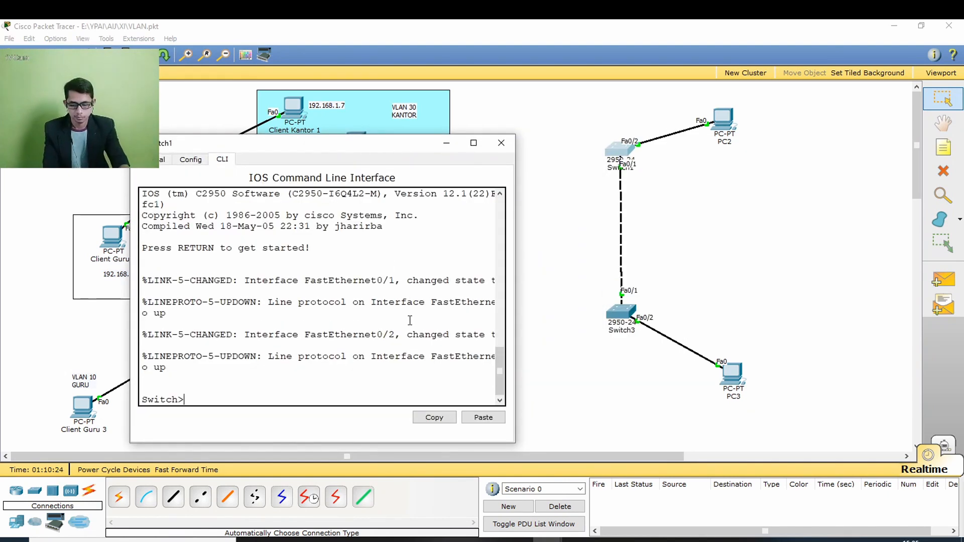
type("en")
key("Return")
type("conf t")
key("Return")
- Create VLAN 10 on Switch1 and name it GURU
type("vlan ")
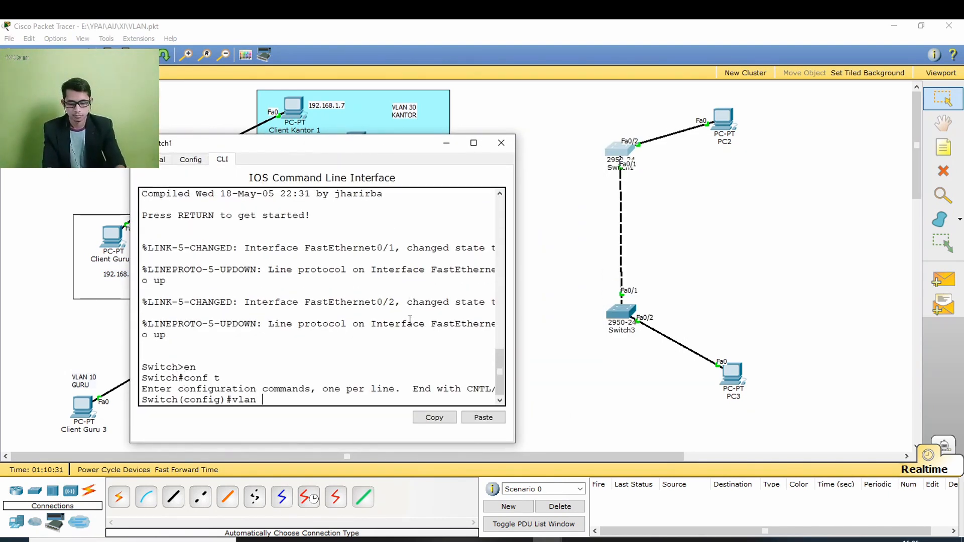
type("10")
key("Return")
type("name")
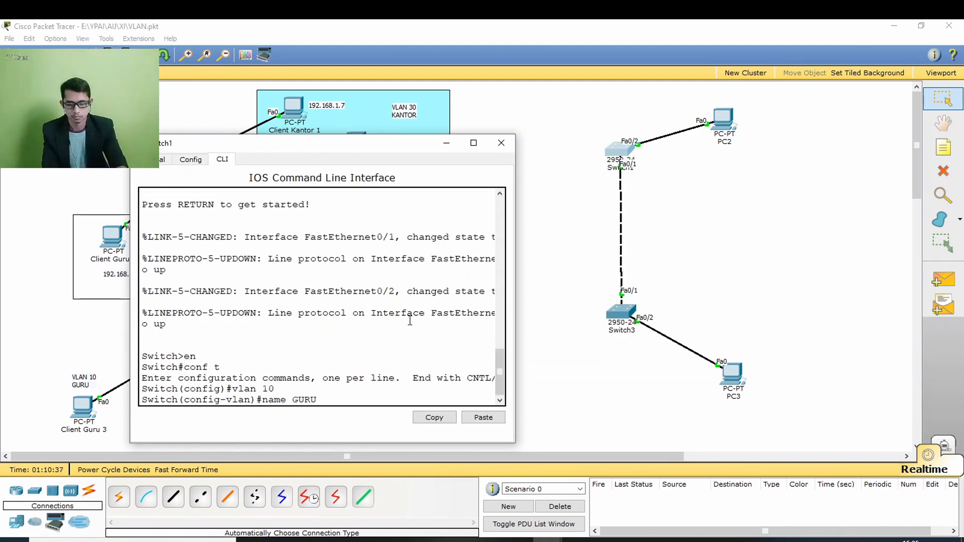
type(" GURU")
key("Return")
- Configure Switch1's interface fa0/2 as an access port in VLAN 10 and close the switch's window
type("INTERFA")
key("BackSpace")
key("BackSpace")
key("BackSpace")
key("BackSpace")
key("BackSpace")
key("BackSpace")
key("BackSpace")
type("inte")
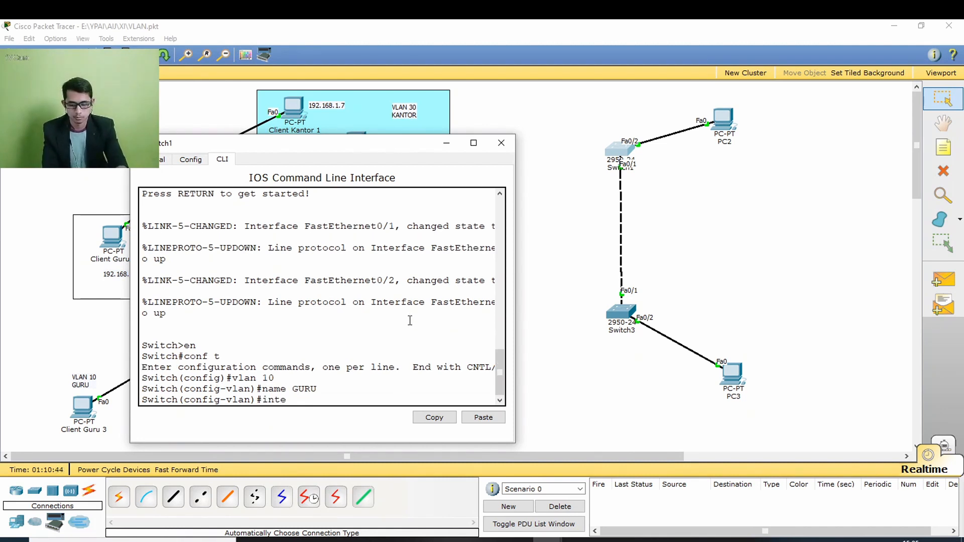
type("rface fa0/2")
key("Return")
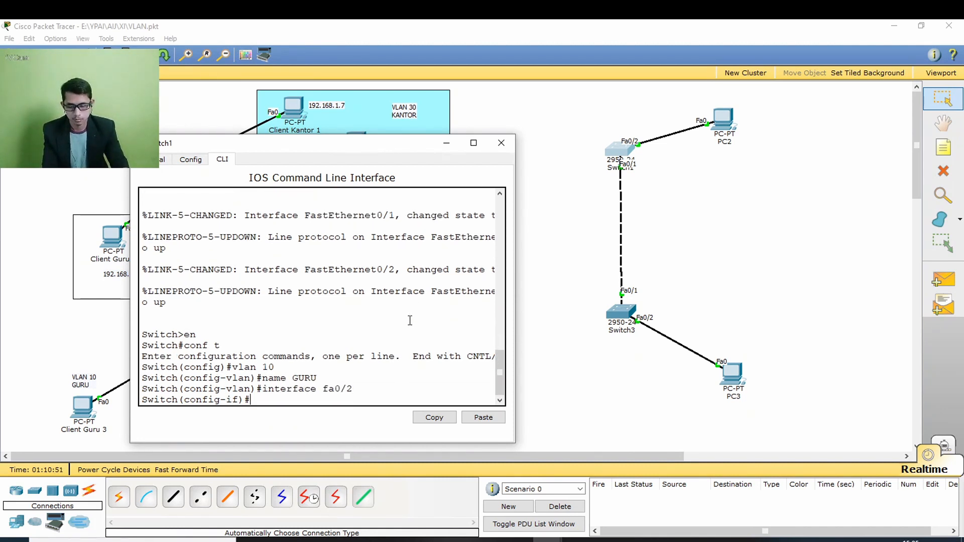
type("sw mode acc")
key("Return")
type("sw acc vlan 10")
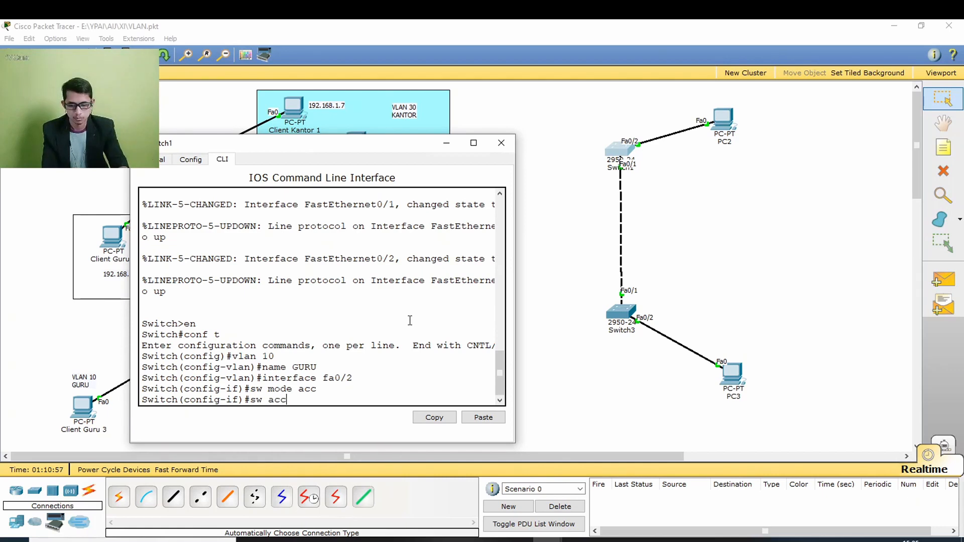
key("Return")
left_click(501, 146)
- Open Switch3's command line clear of the new topology and enter global configuration mode
left_click(621, 311)
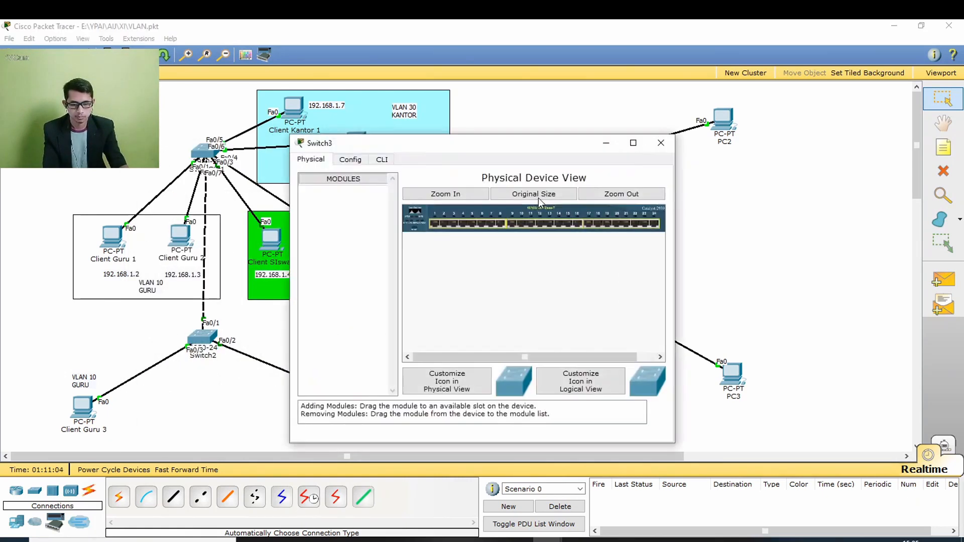
left_click_drag(482, 142, 347, 131)
left_click(247, 147)
key("Return")
type("en")
key("Return")
type("conf t")
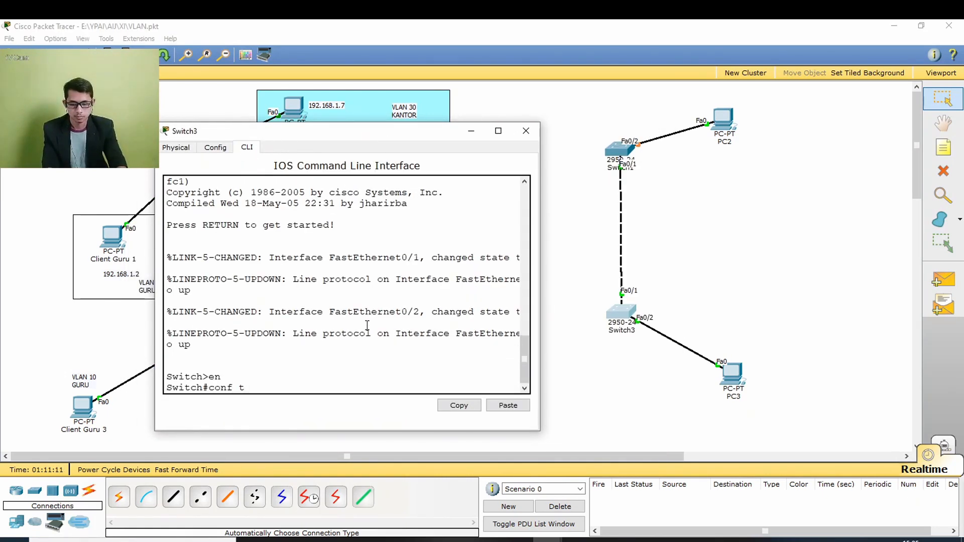
key("Return")
- Create VLAN 10 on Switch3 and name it GURU
type("vlan 10")
key("Return")
type("name GURU")
key("Return")
- Configure Switch3's interface fa0/2 as an access port in VLAN 10, exit interface configuration and close the window
type("interface fa0/2")
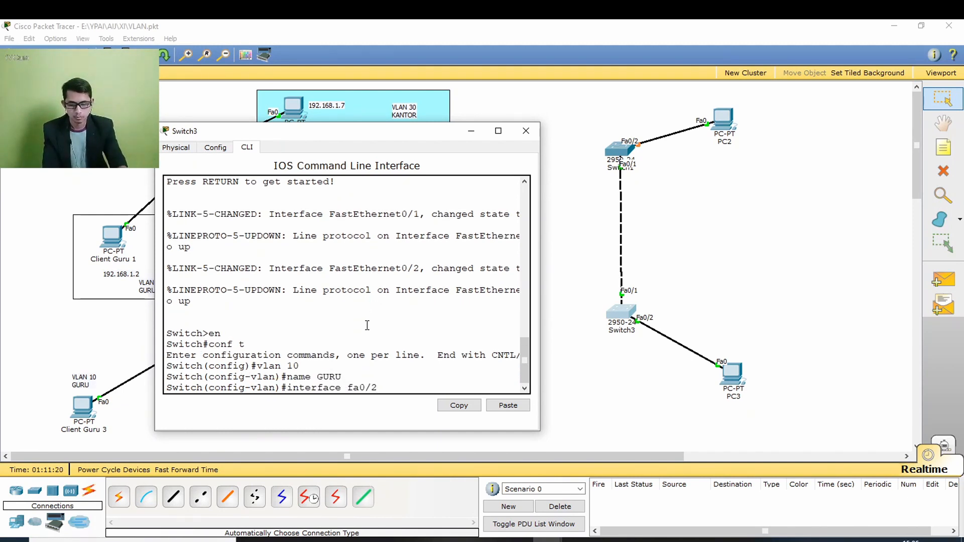
key("Return")
type("sw mo acc")
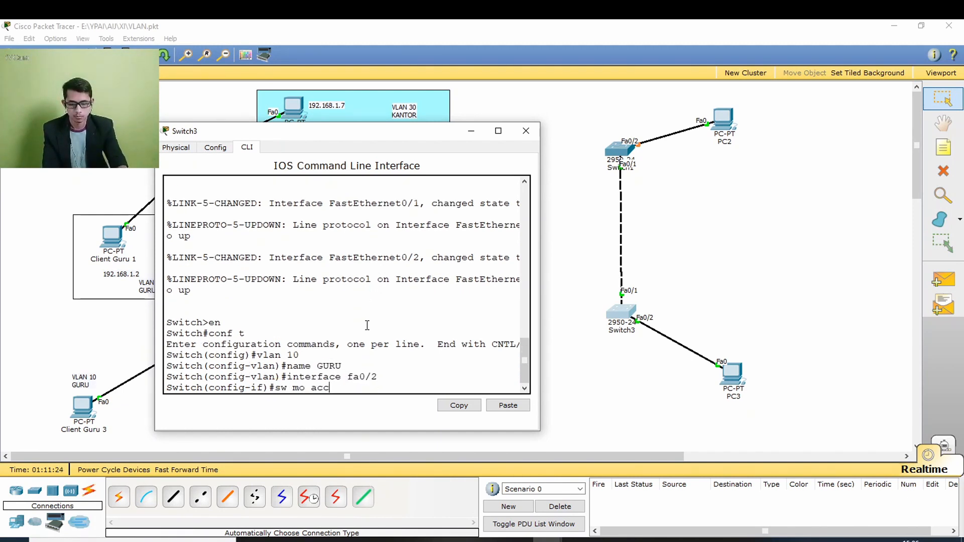
key("Return")
type("sw acc vlan 10")
key("Return")
type("ex")
key("Return")
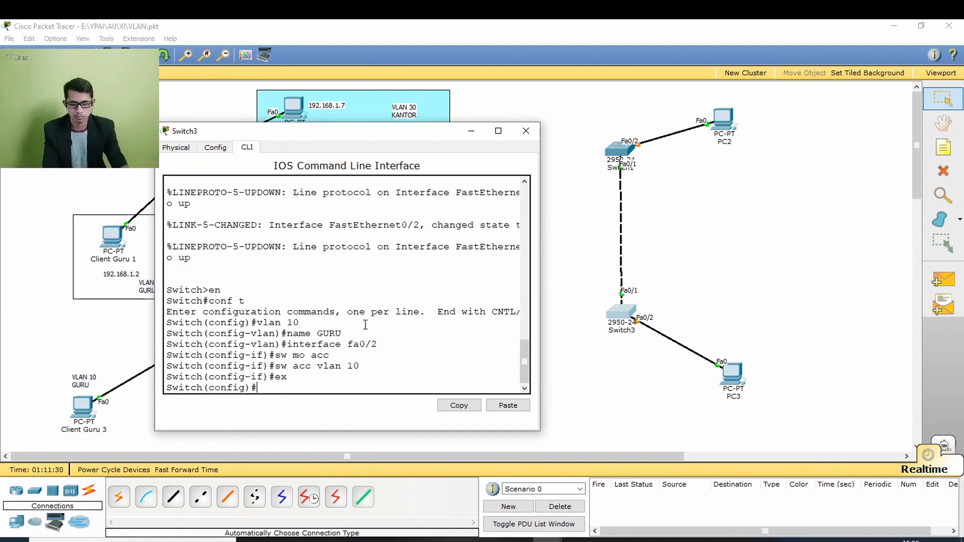
left_click(525, 131)
- Reopen Switch1's command line and reposition its window to compare the first VLAN topology with the new two-switch topology
left_click(613, 150)
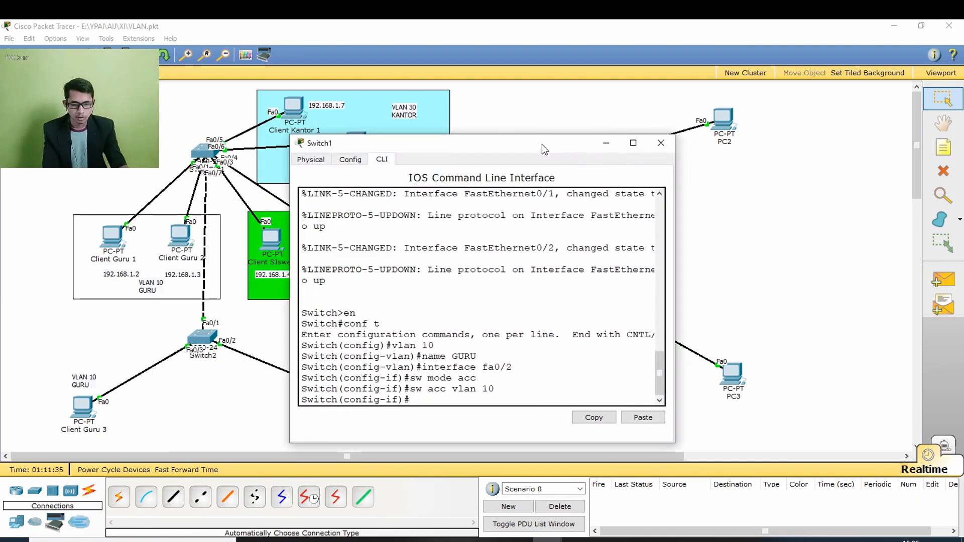
left_click_drag(542, 149, 424, 116)
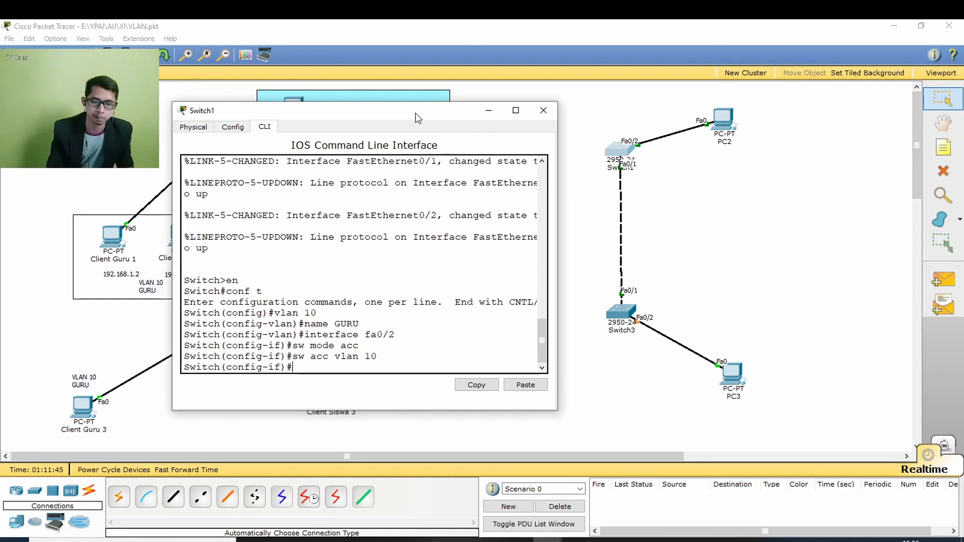
left_click_drag(415, 114, 419, 103)
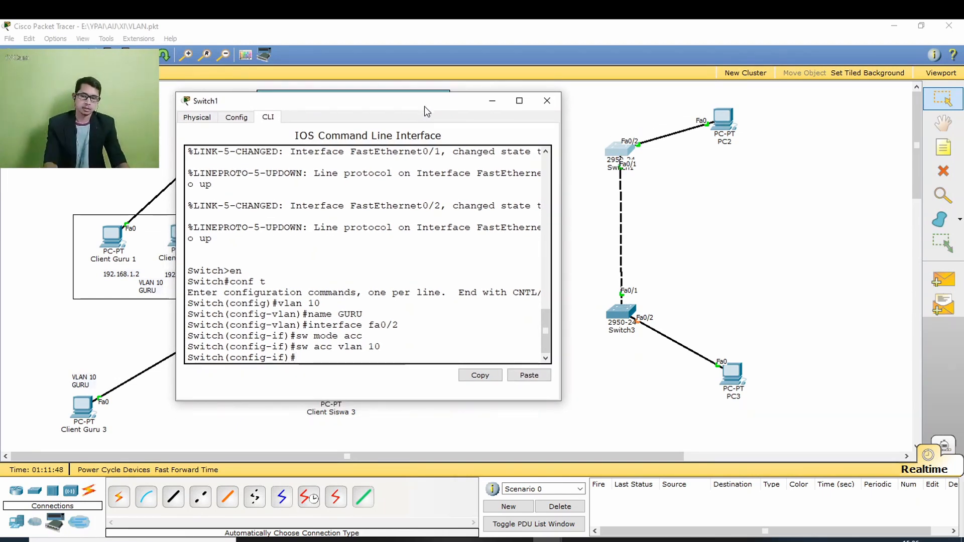
left_click_drag(422, 108, 748, 144)
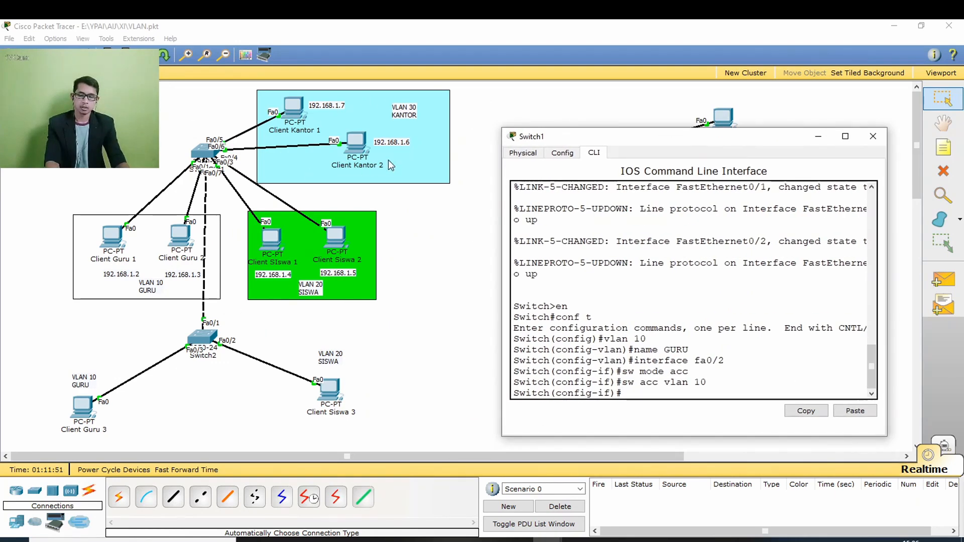
left_click_drag(606, 141, 321, 127)
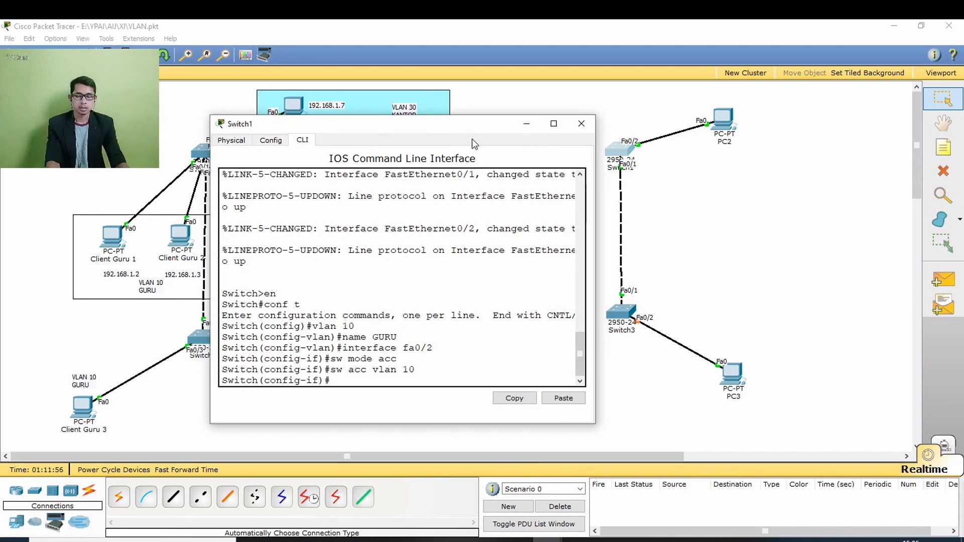
- Minimise Switch1's window and switch to the Dynamic Trunking Protocol (DTP) slide in PowerPoint to review the port mode table
left_click(526, 124)
key("alt+Tab")
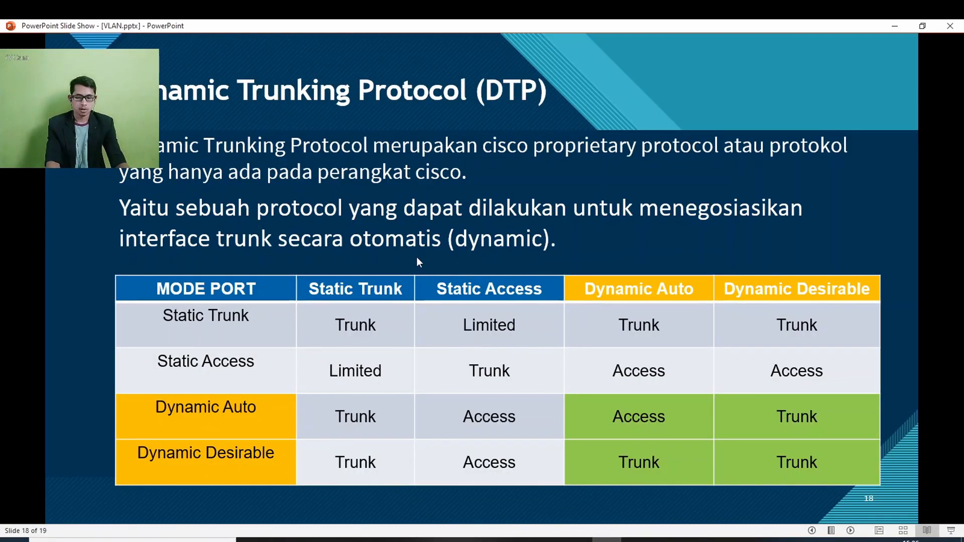